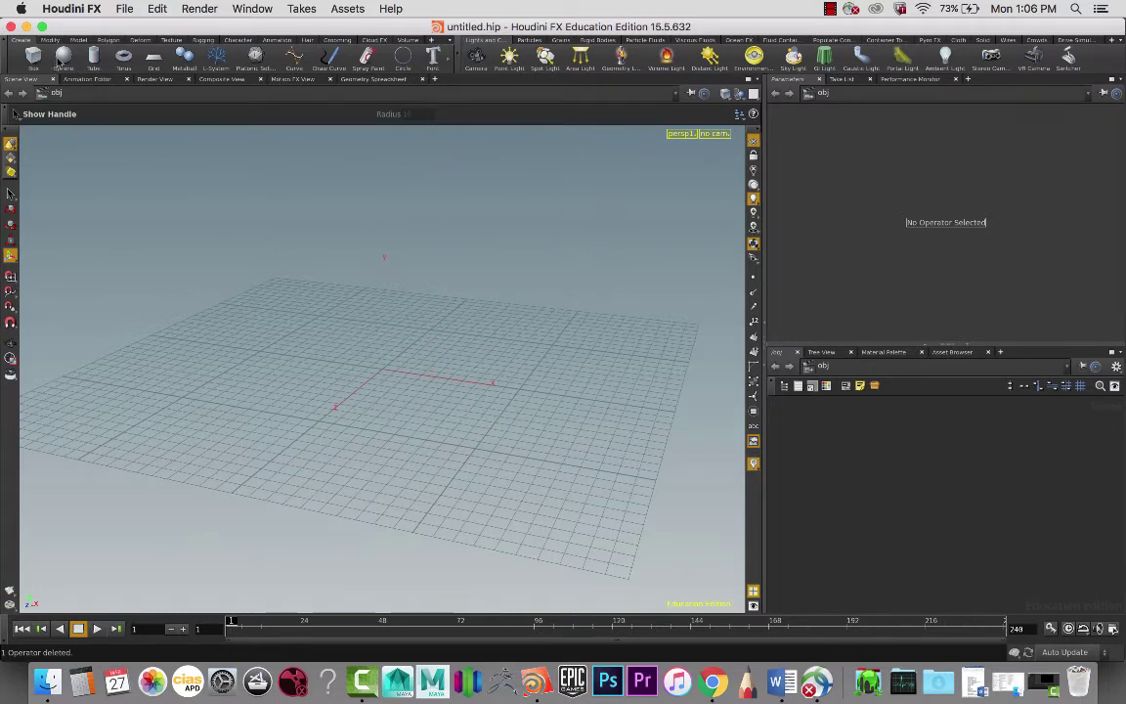
Create a polygon torus at the origin of the scene.
click(121, 57)
key(Return)
key(Escape)
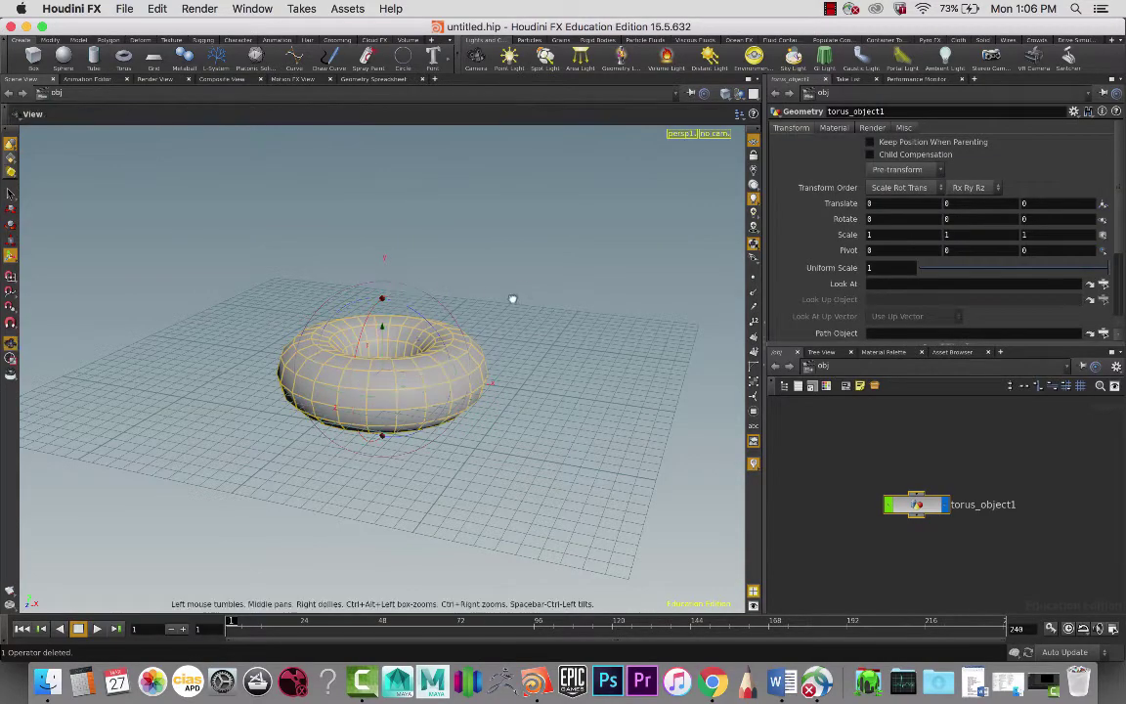
drag(515, 304, 667, 227)
key(Return)
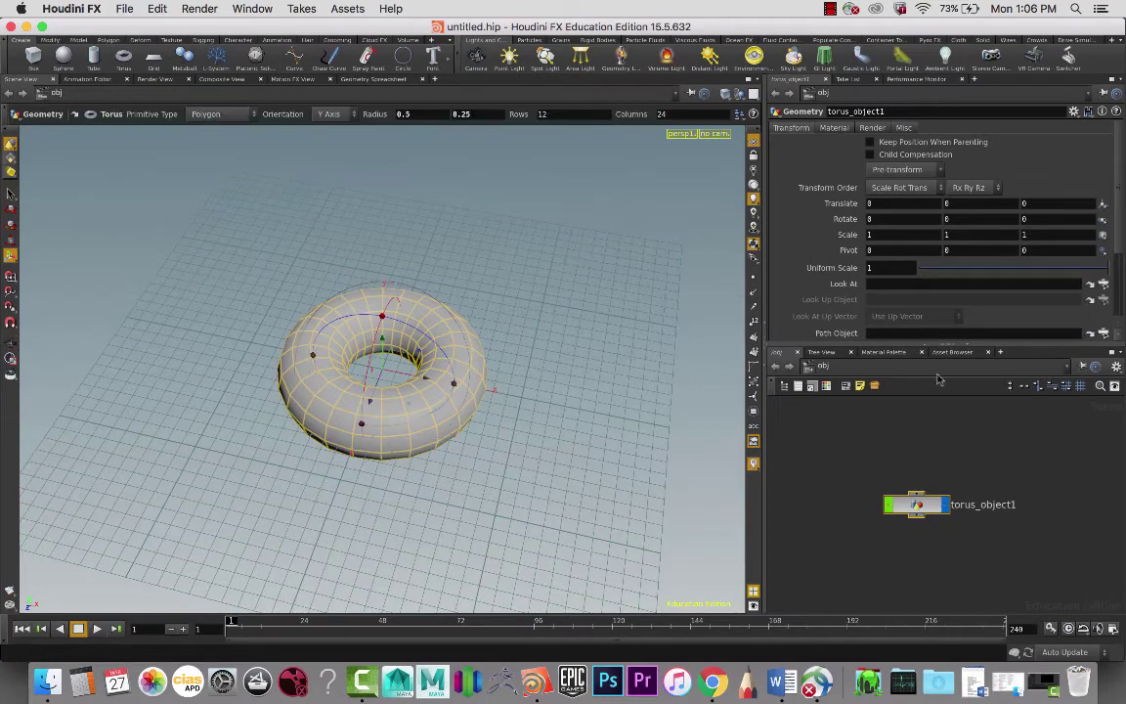
Go inside the torus object and set the torus's first radius value to 1.4.
double_click(924, 507)
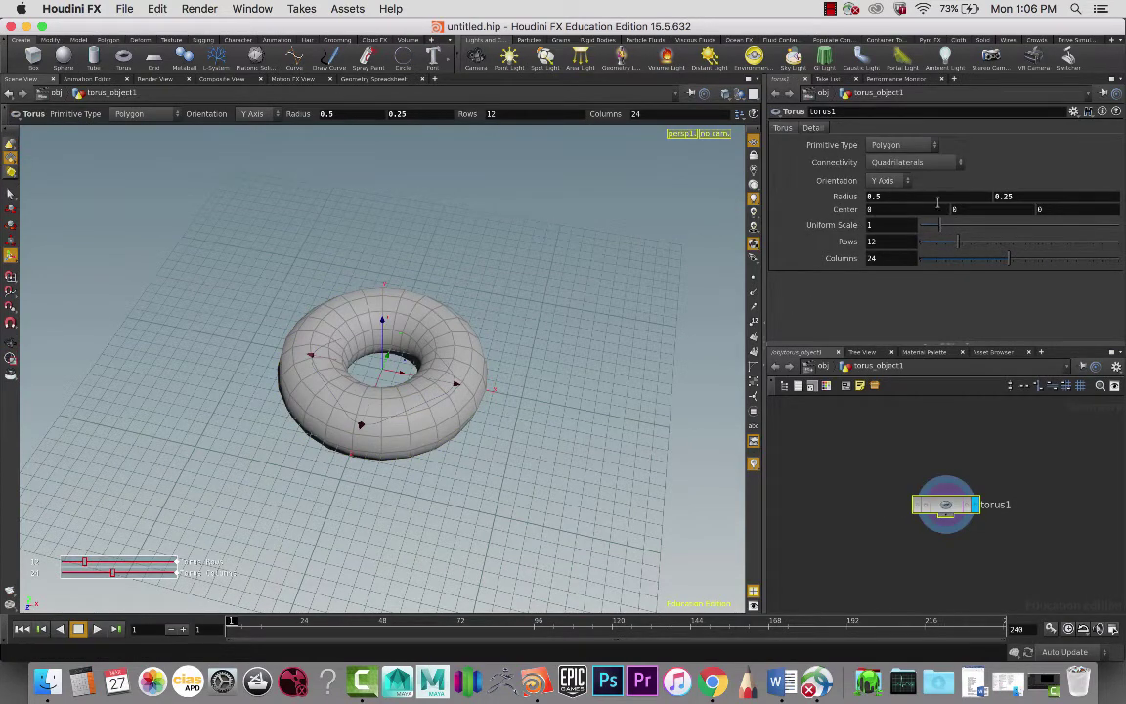
middle_drag(916, 196, 981, 195)
key(Escape)
drag(676, 322, 647, 285)
key(Return)
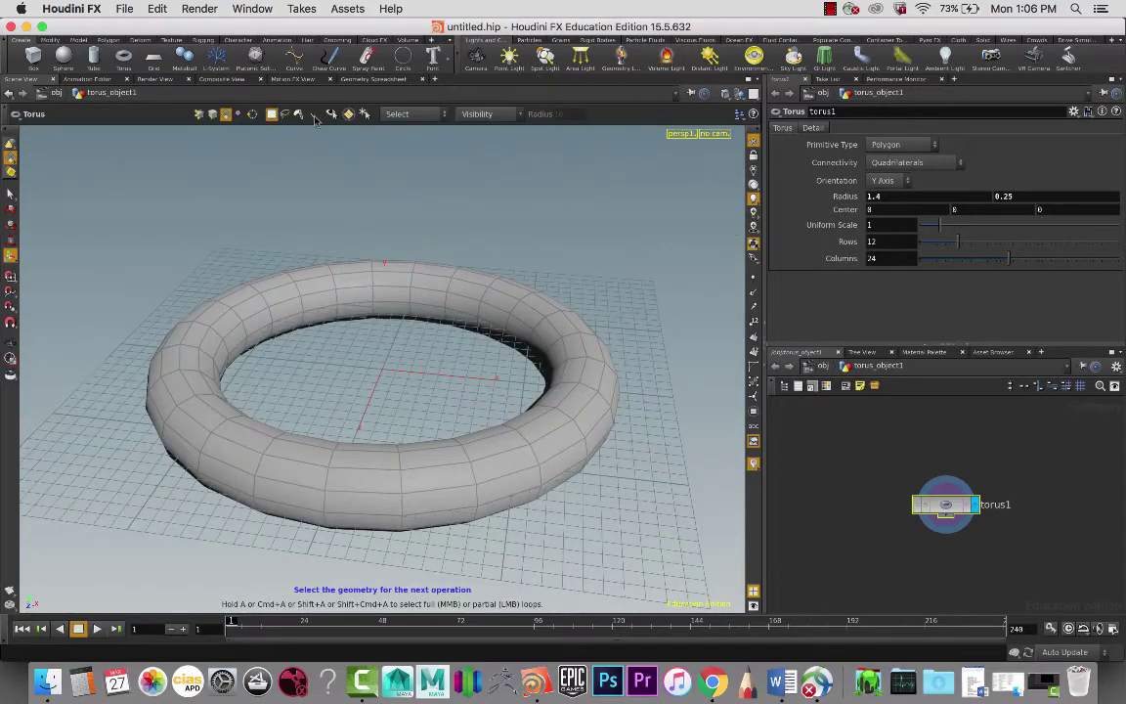
Apply the Cloud Rig tool to the torus object to turn it into a cloud.
click(377, 40)
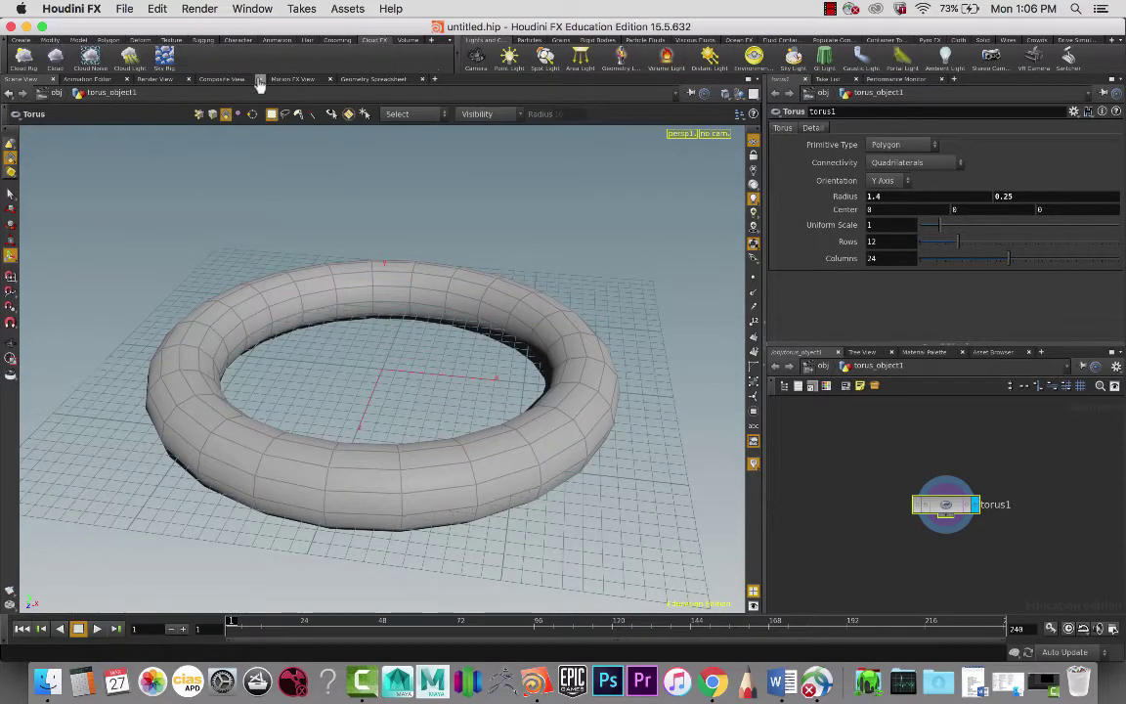
click(23, 56)
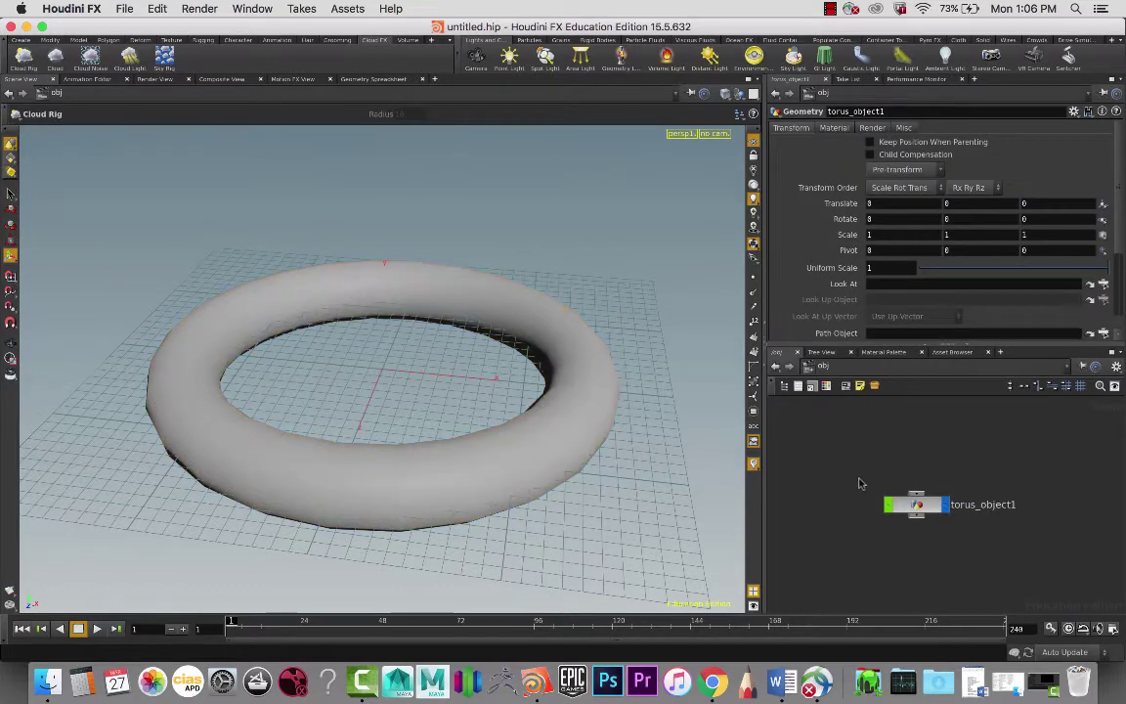
click(578, 412)
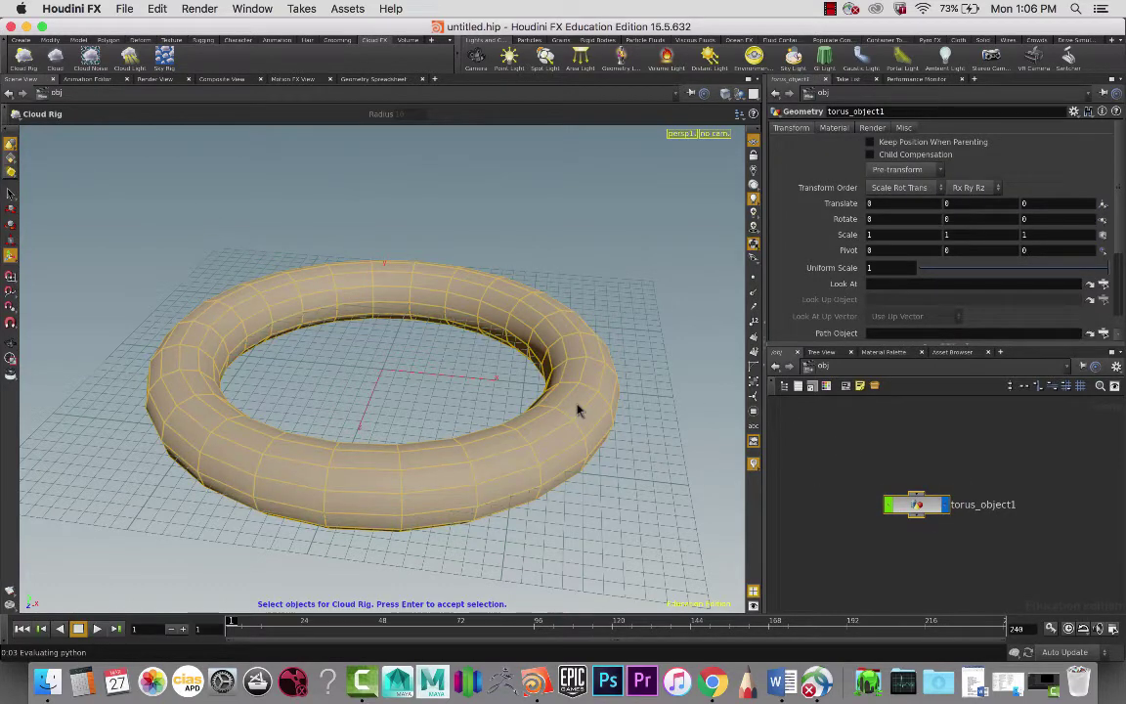
key(Return)
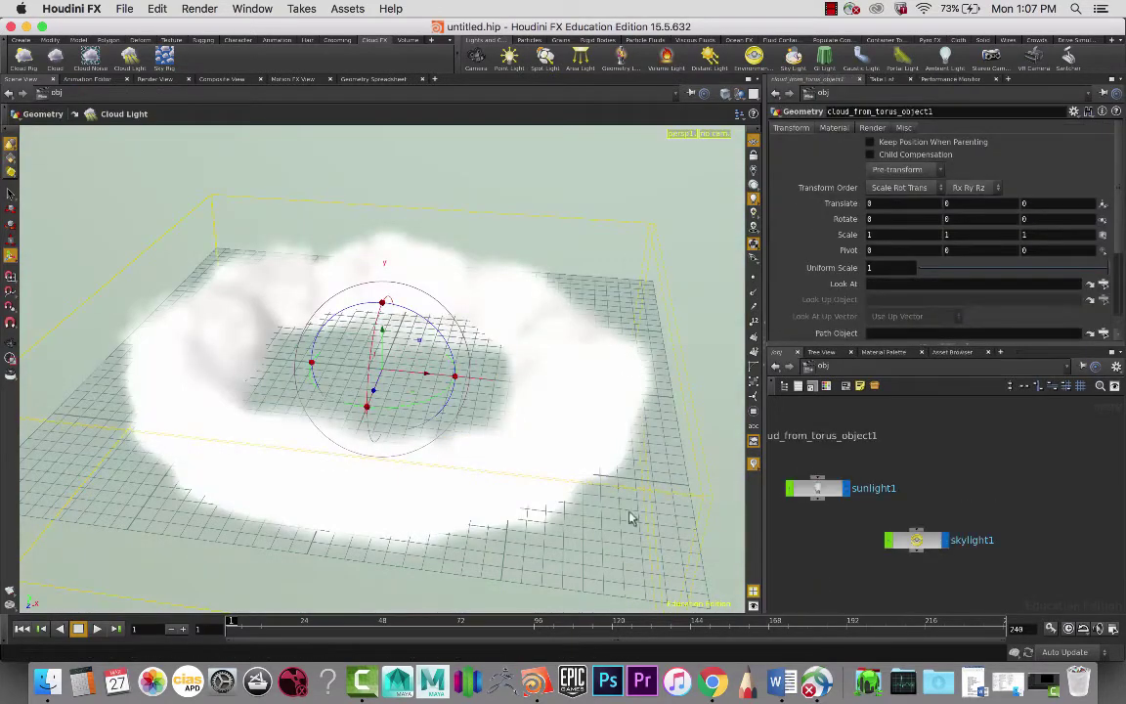
Examine the torus-shaped cloud from several angles and distances.
key(Escape)
drag(630, 518, 283, 520)
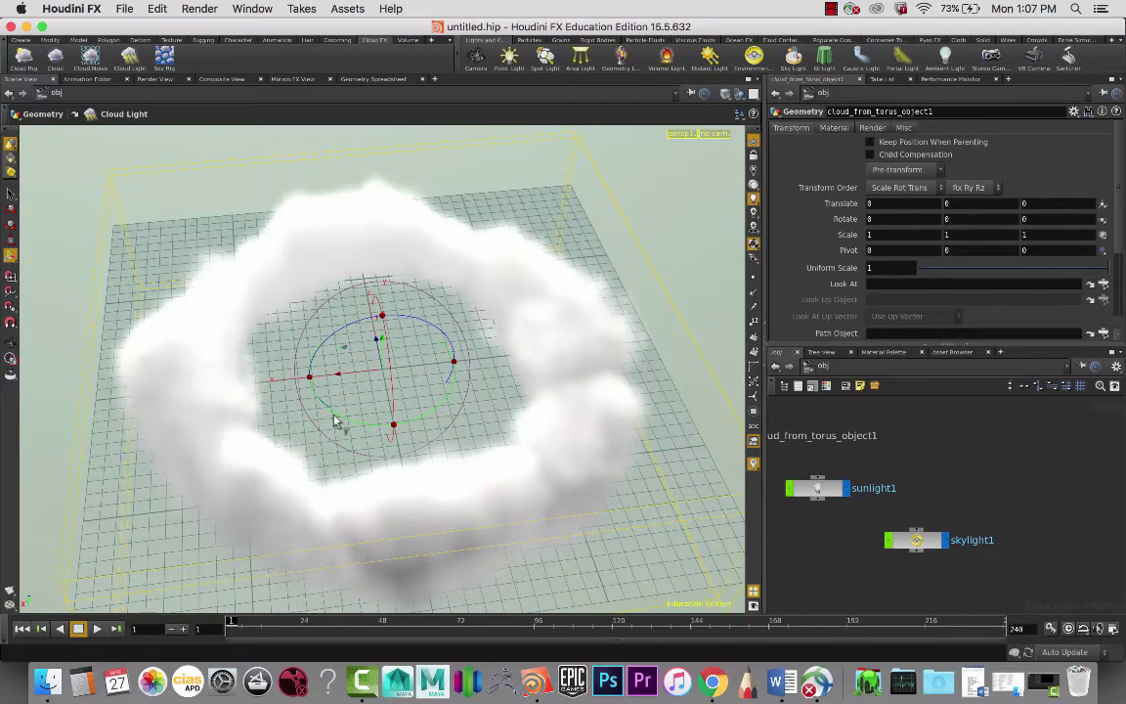
key(Escape)
drag(335, 419, 455, 432)
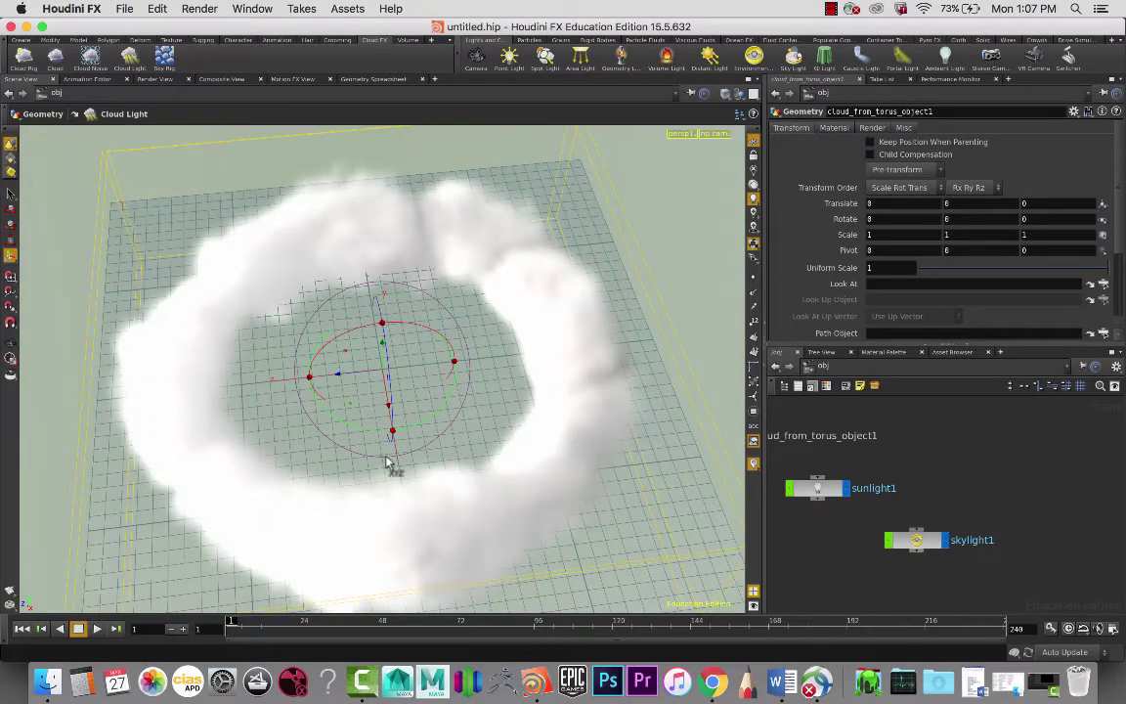
key(Escape)
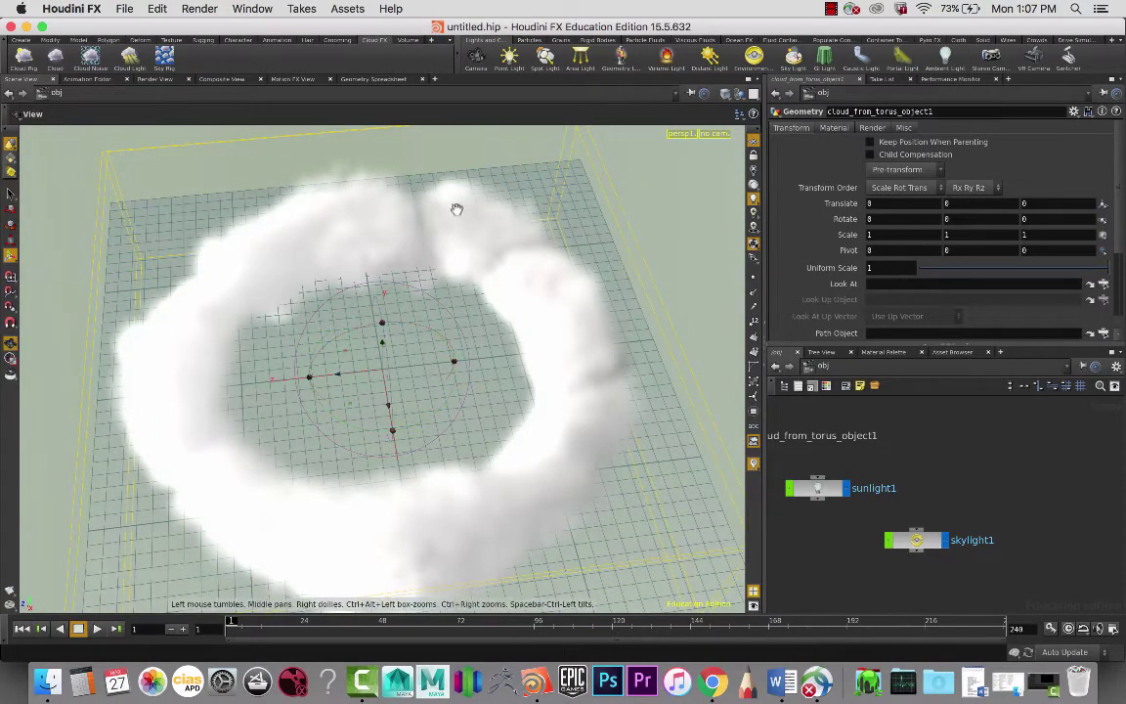
drag(465, 243, 470, 432)
key(Return)
Delete the torus object, its cloud object, the sunlight and the skylight from the scene.
key(h)
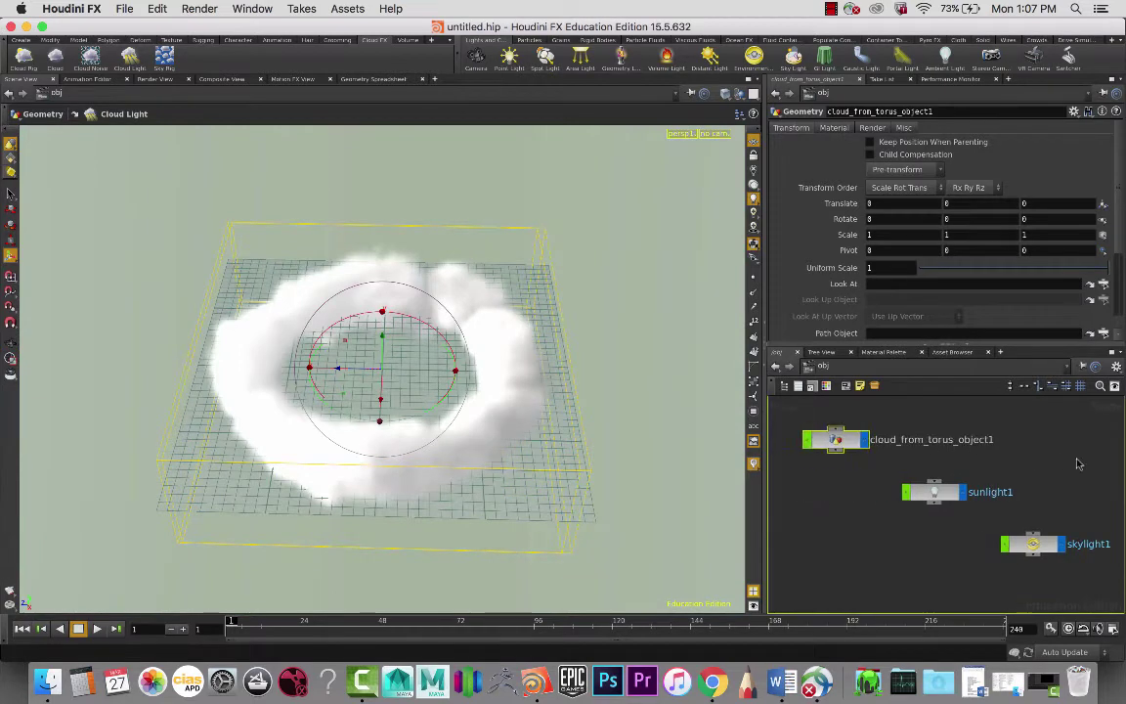
key(l)
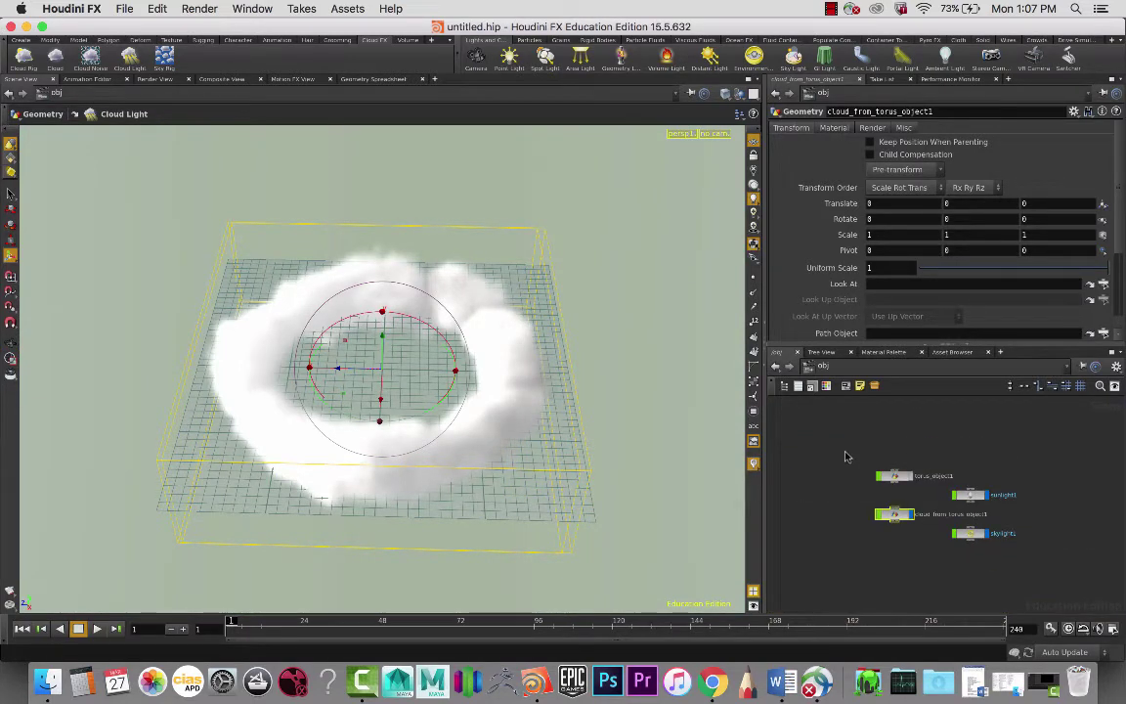
drag(810, 451, 1043, 550)
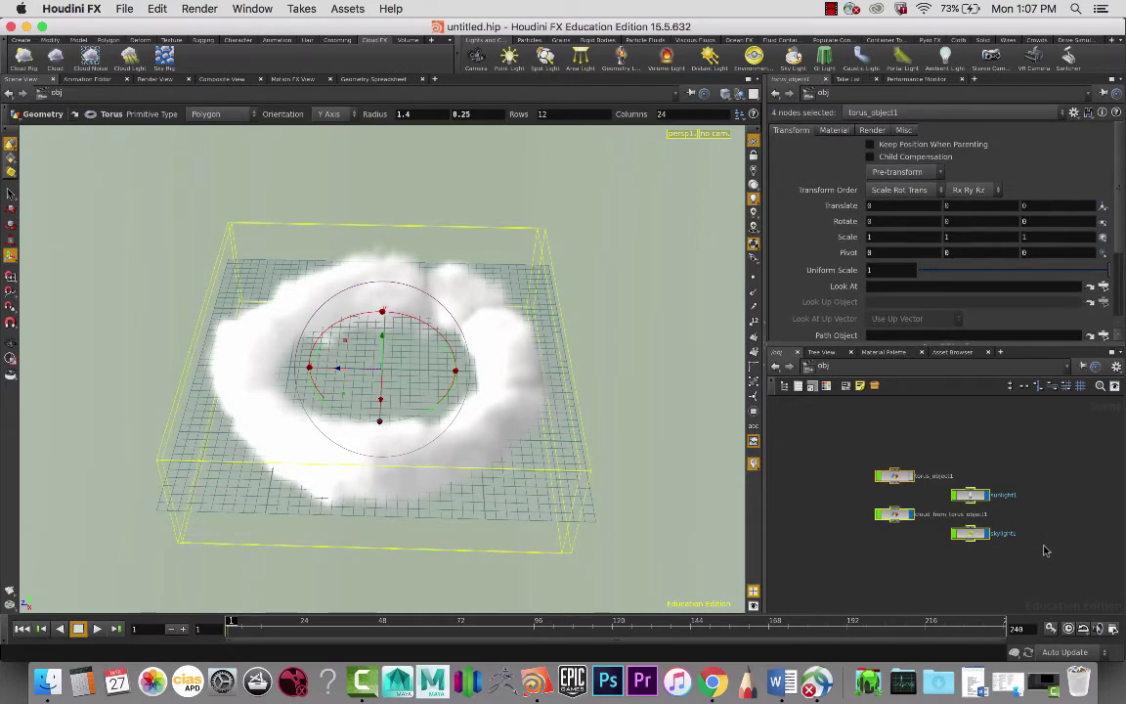
key(Delete)
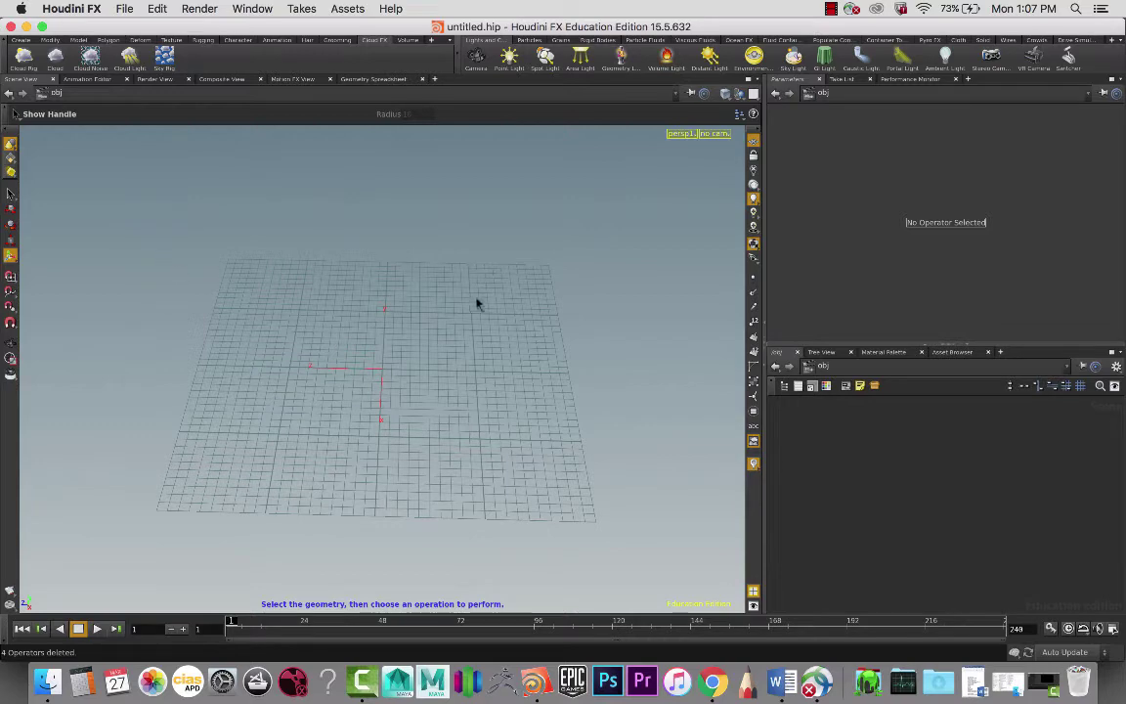
Create a polygon mesh sphere at the origin of the empty scene.
alt+scroll(470, 313, up, 4)
alt+drag(457, 348, 460, 327)
key(Return)
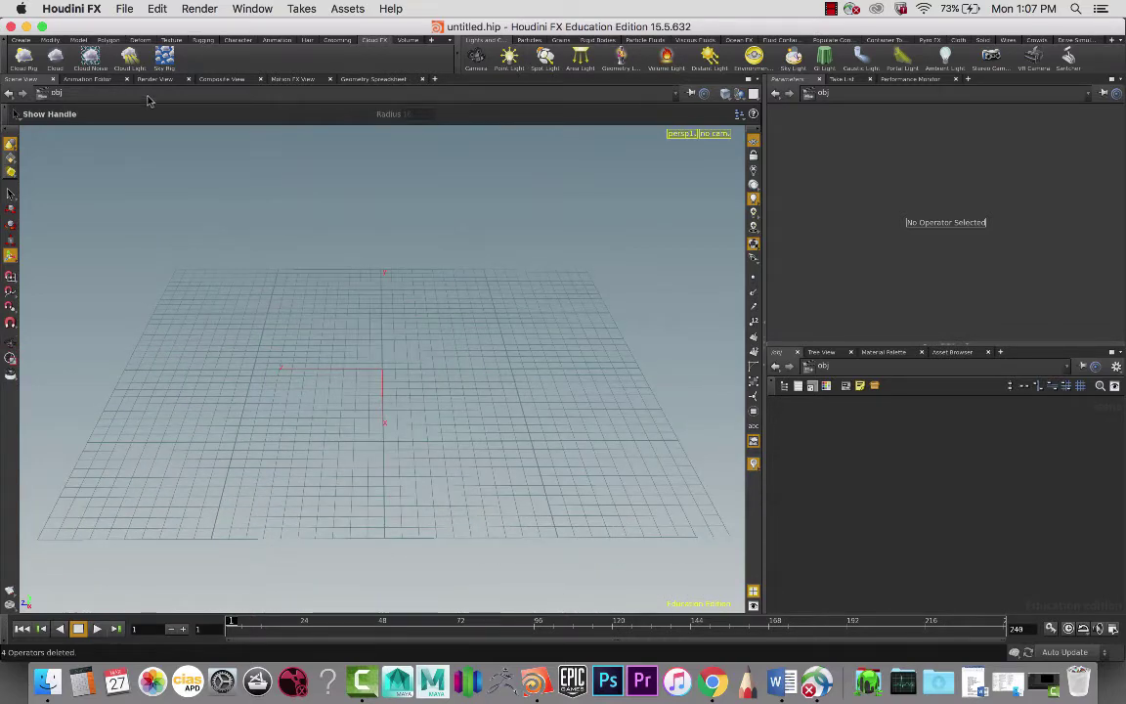
click(21, 40)
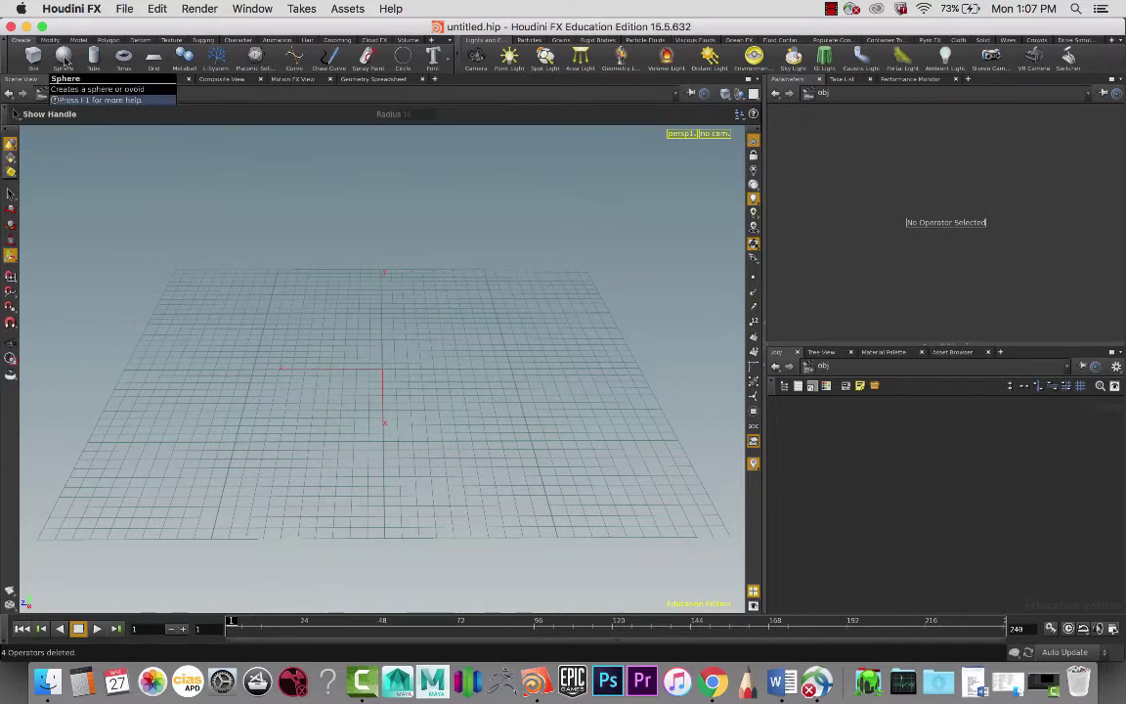
click(65, 61)
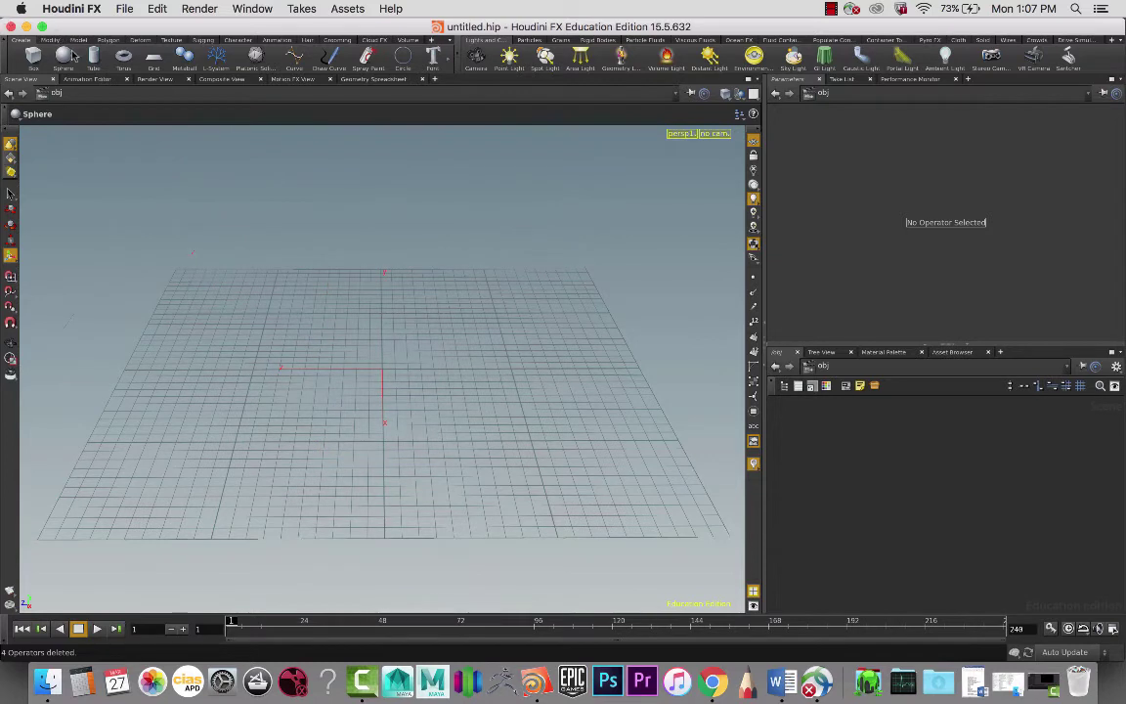
click(67, 60)
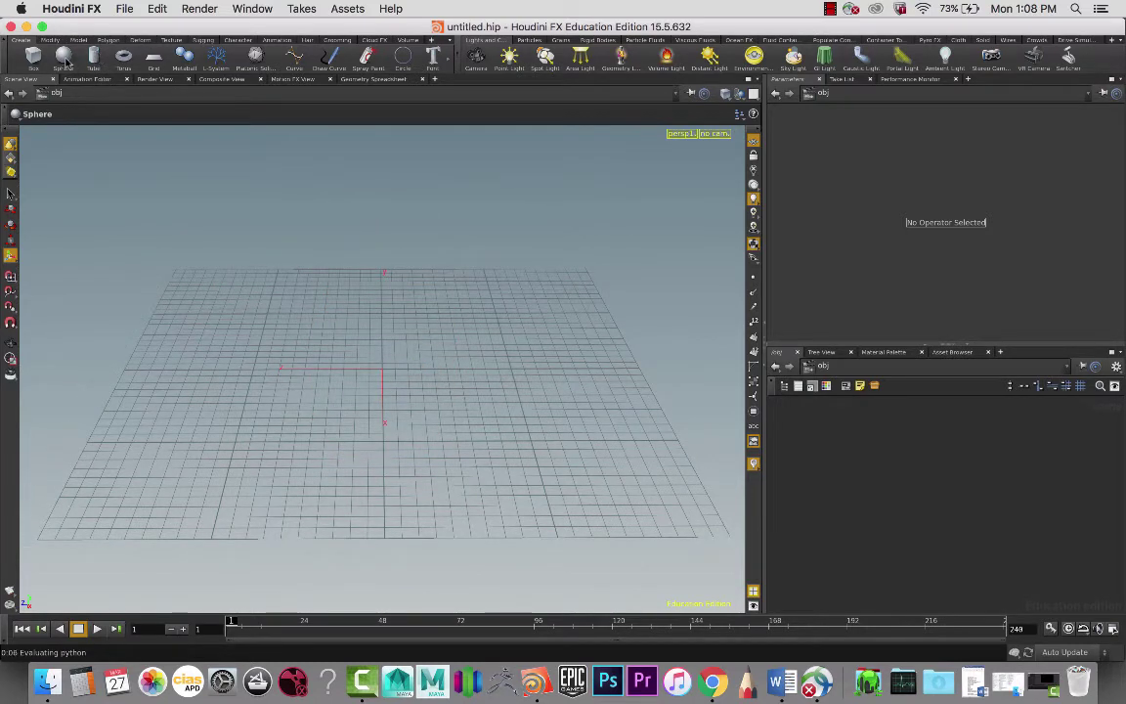
key(Return)
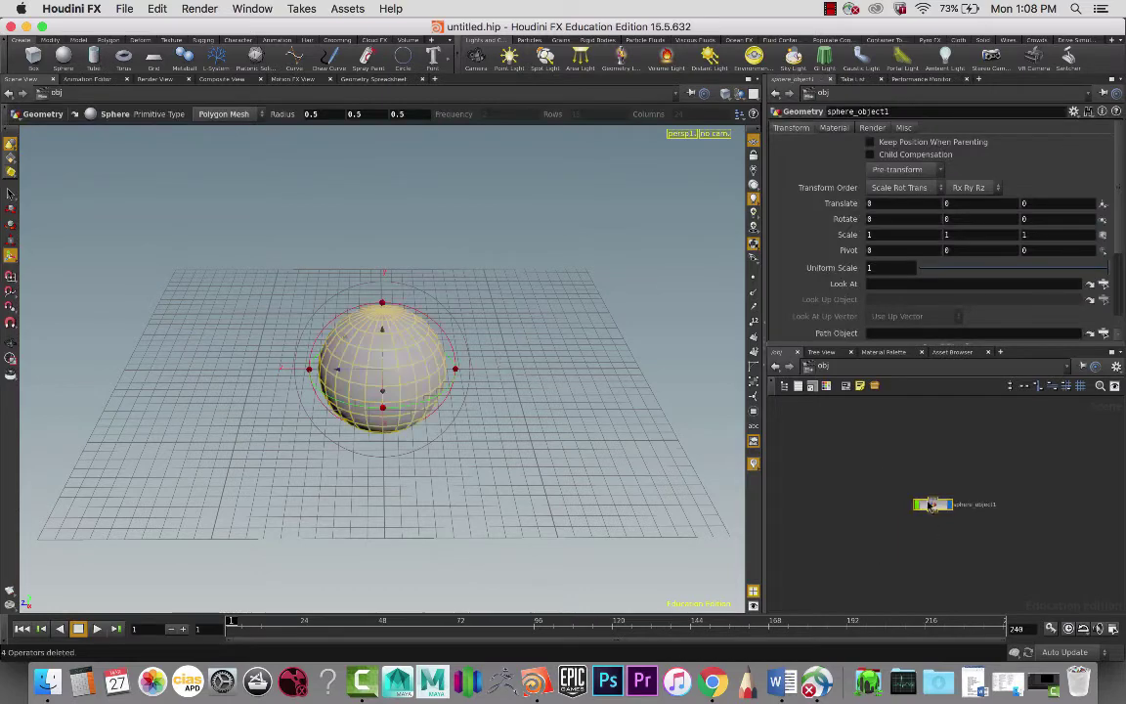
Inside the sphere object, add a Transform node fed by sphere1 and place it below and to the right.
drag(955, 507, 911, 453)
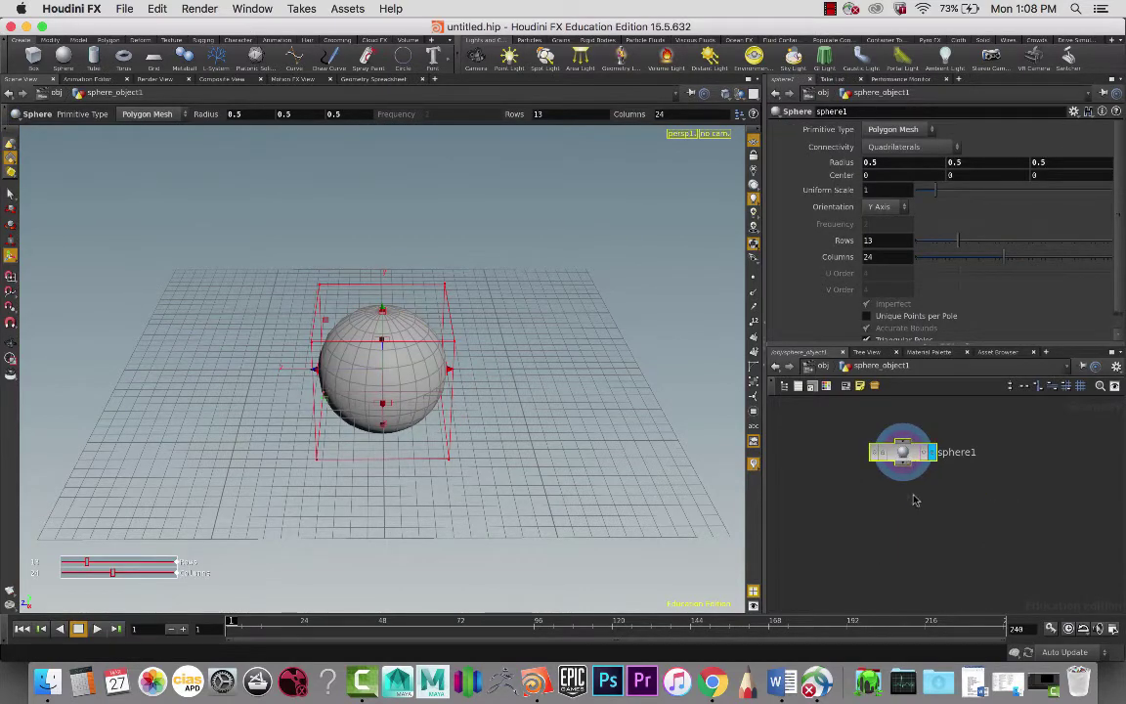
key(Tab)
text(t)
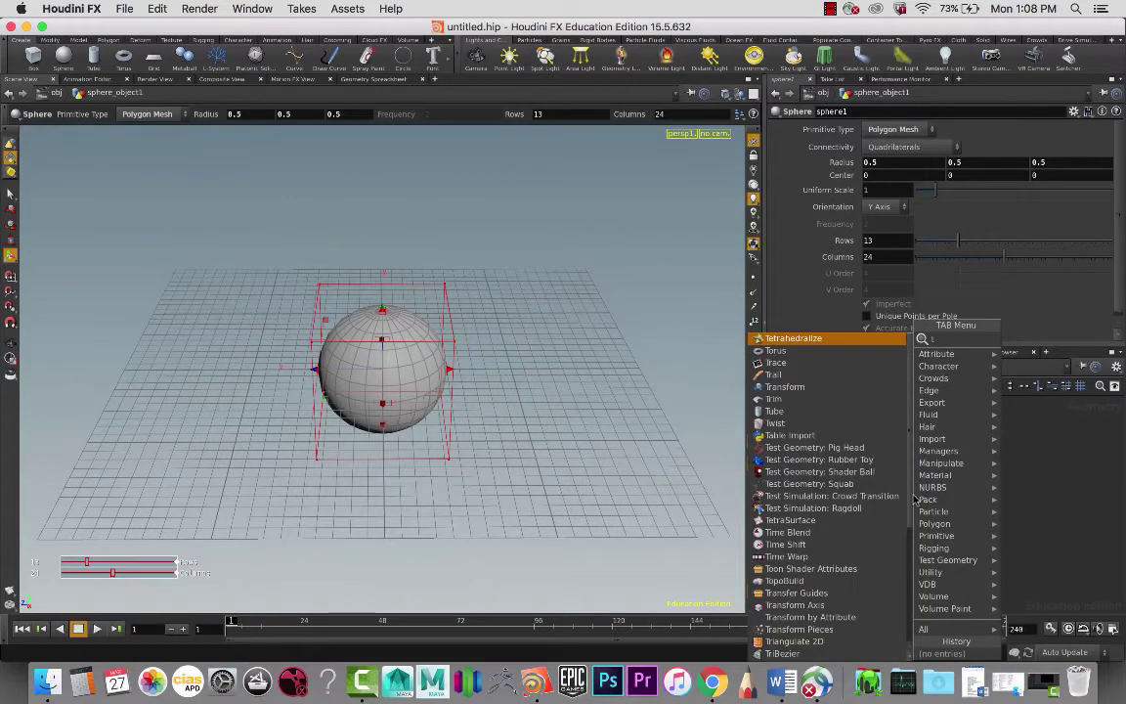
text(ran)
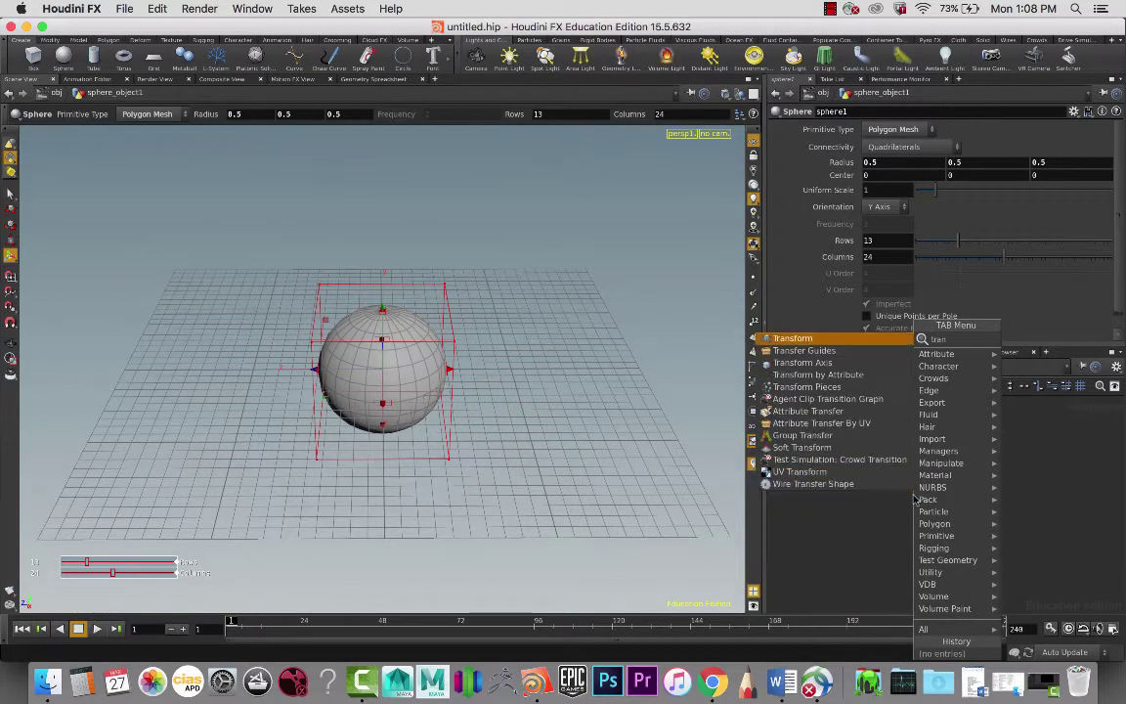
key(Return)
click(914, 499)
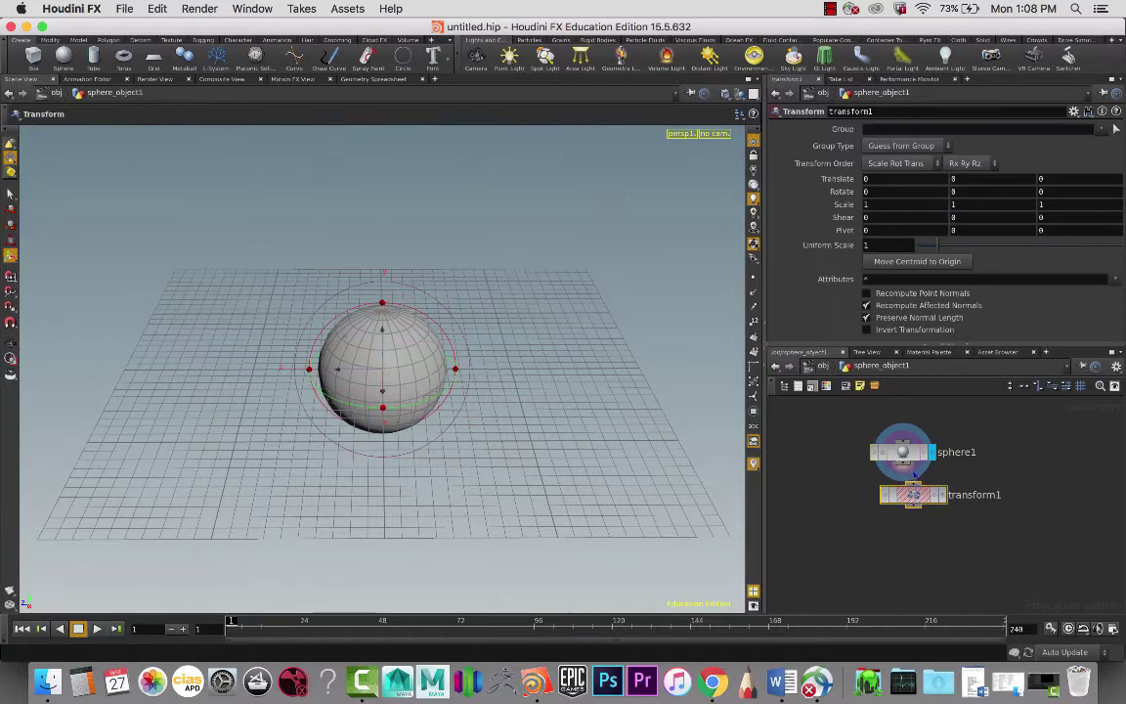
drag(914, 495, 914, 514)
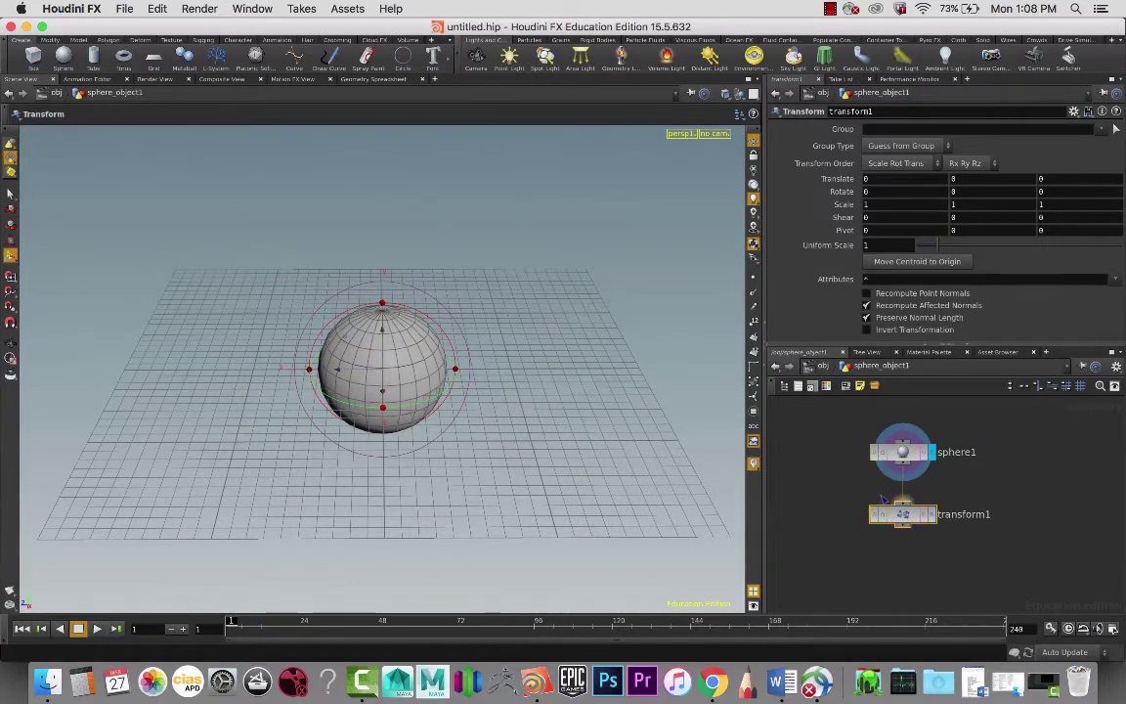
drag(910, 519, 958, 508)
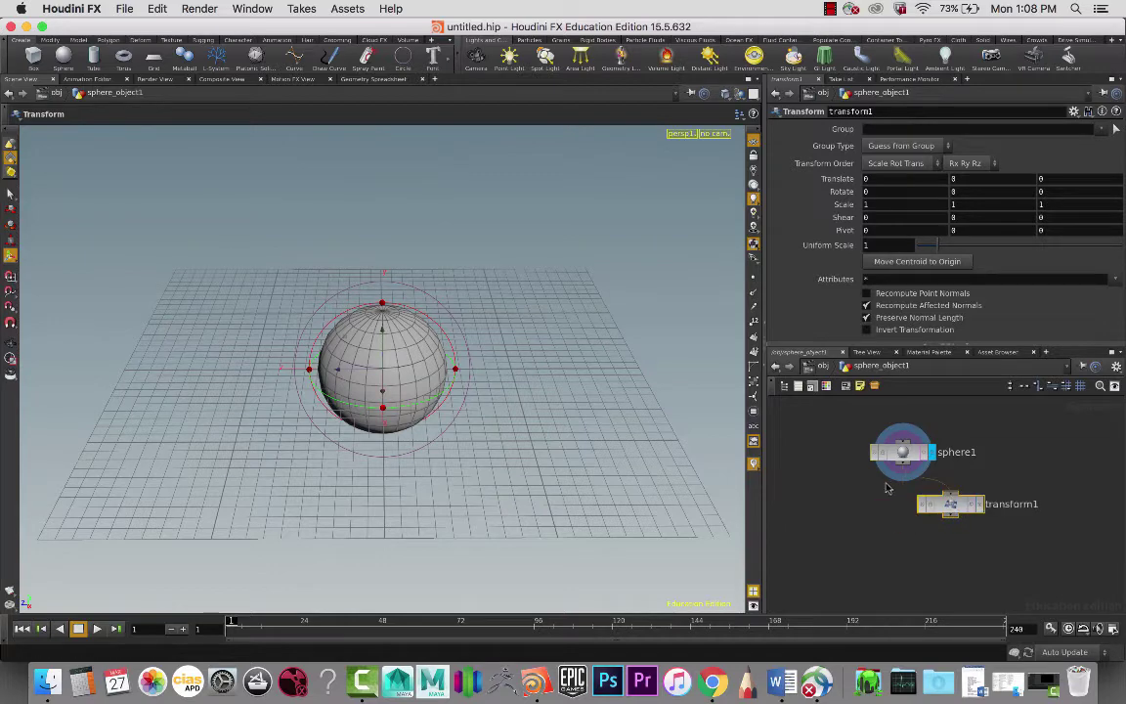
Add a second Transform node beside the first, connect it to sphere1's output, and place sphere1 directly above it.
key(ctrl+t)
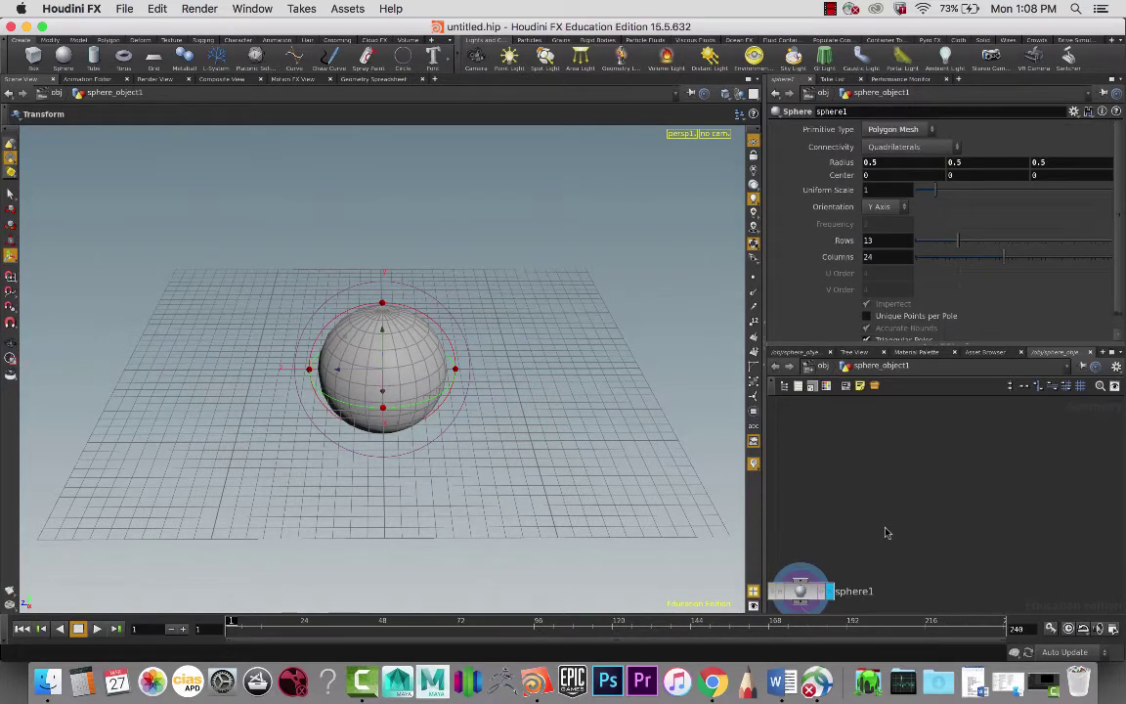
key(h)
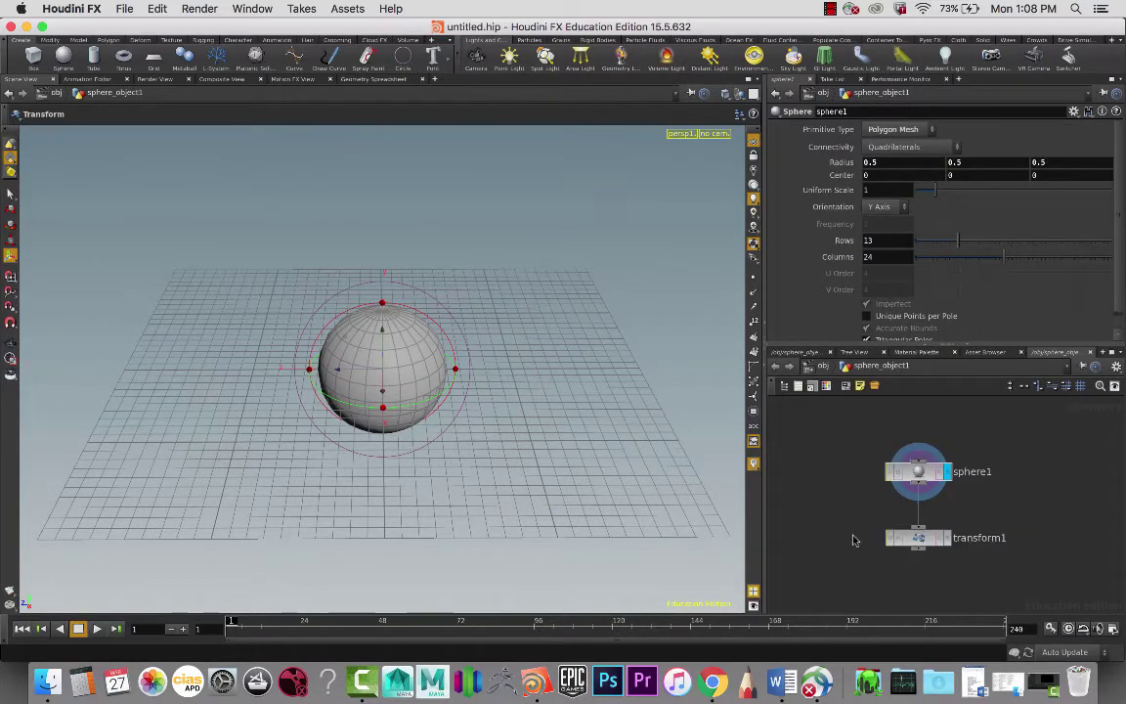
key(Tab)
text(tran)
key(Return)
click(853, 541)
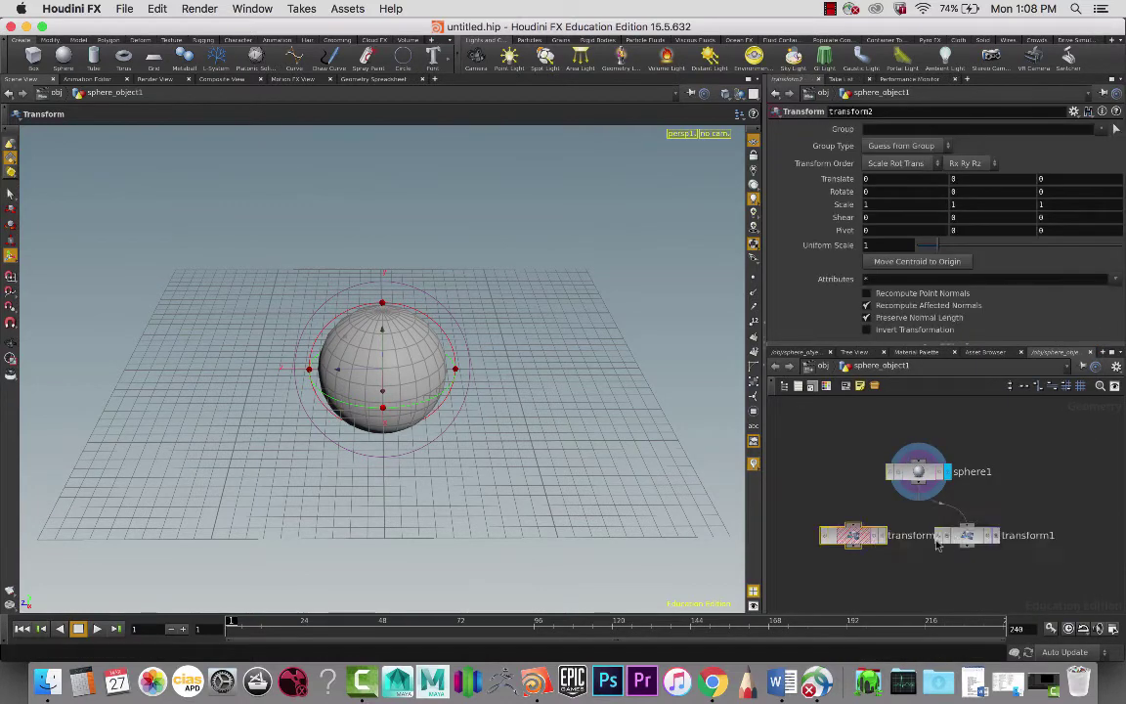
drag(862, 538, 883, 537)
click(875, 524)
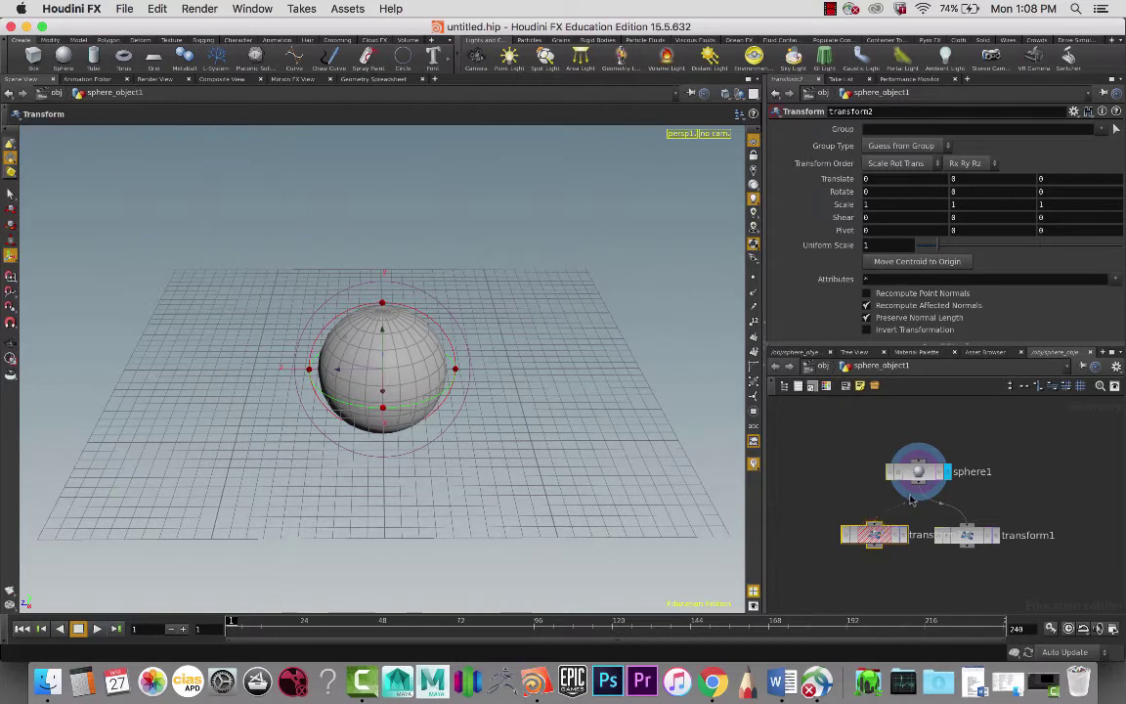
click(918, 487)
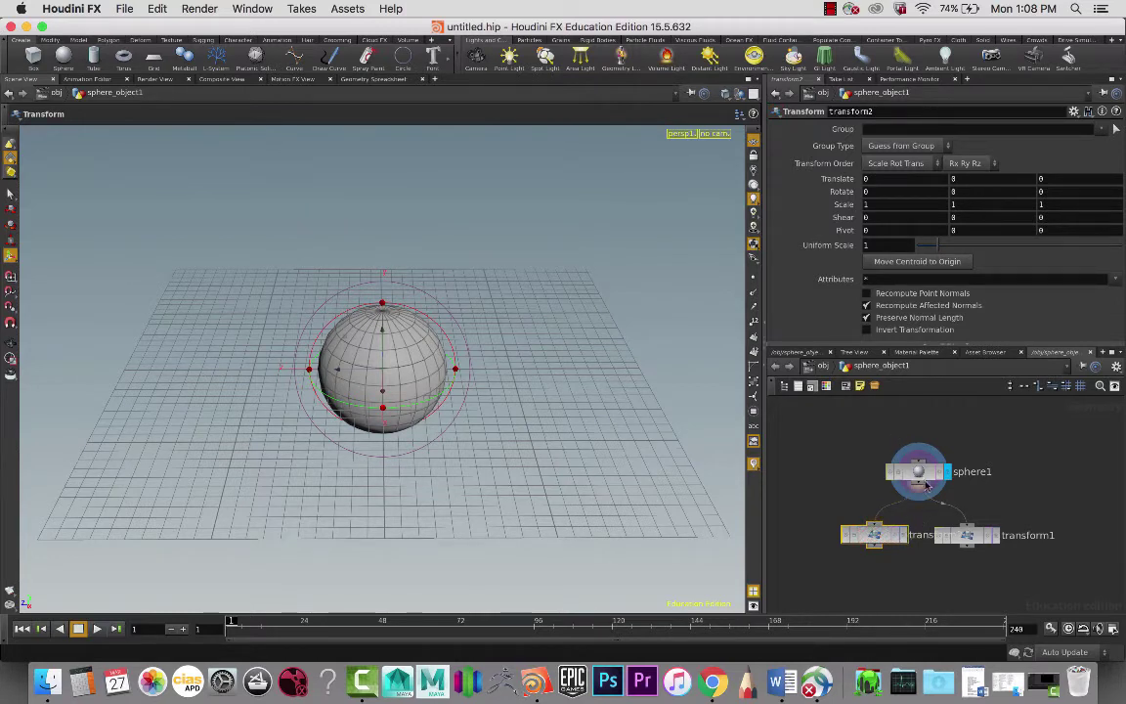
drag(930, 474, 885, 465)
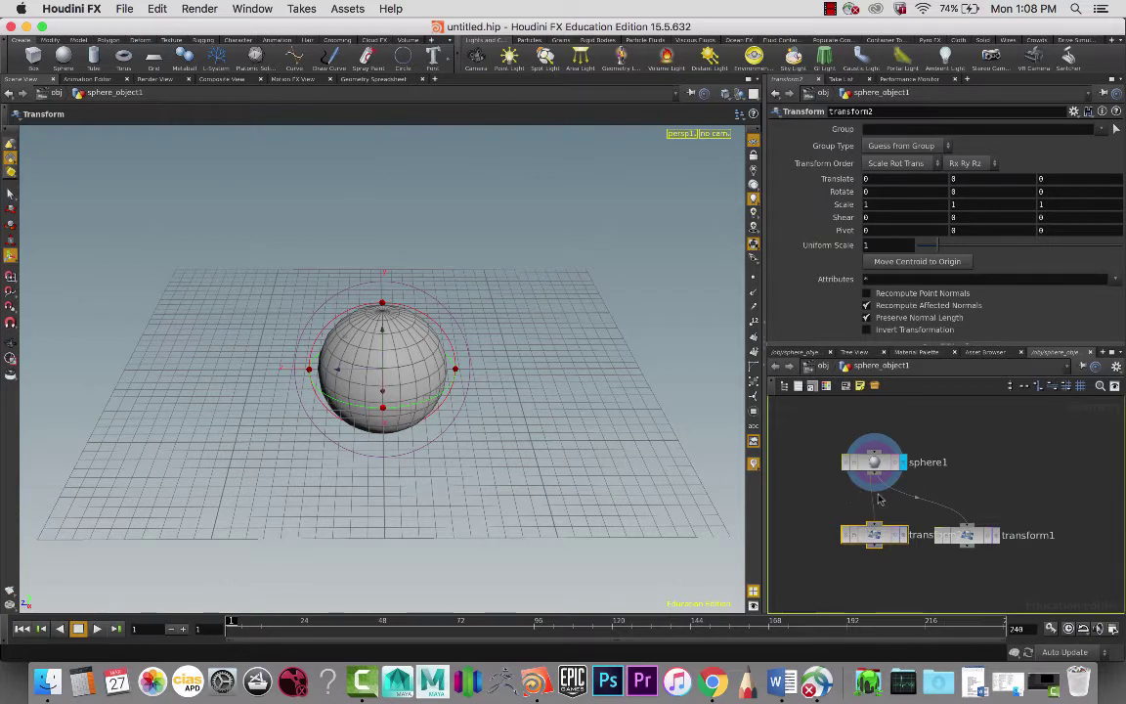
Add a third Transform node beside the other two, connect it to sphere1's output, and display its result.
middle_drag(934, 491, 1012, 479)
key(Tab)
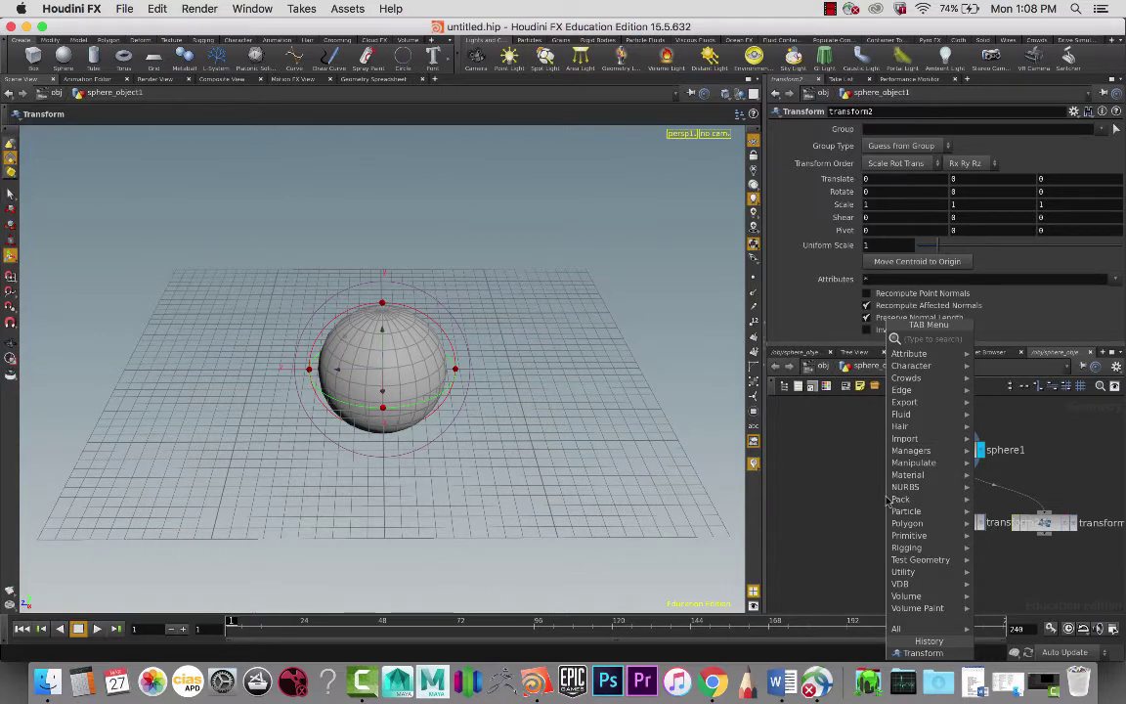
text(tran)
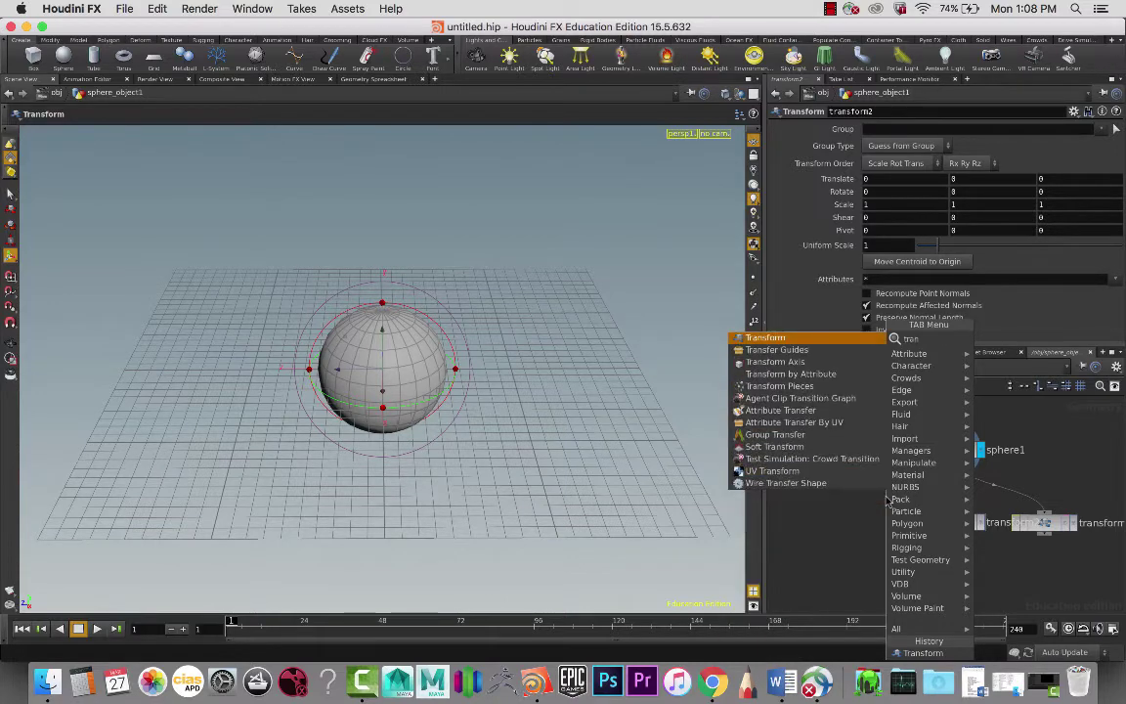
key(Return)
click(865, 521)
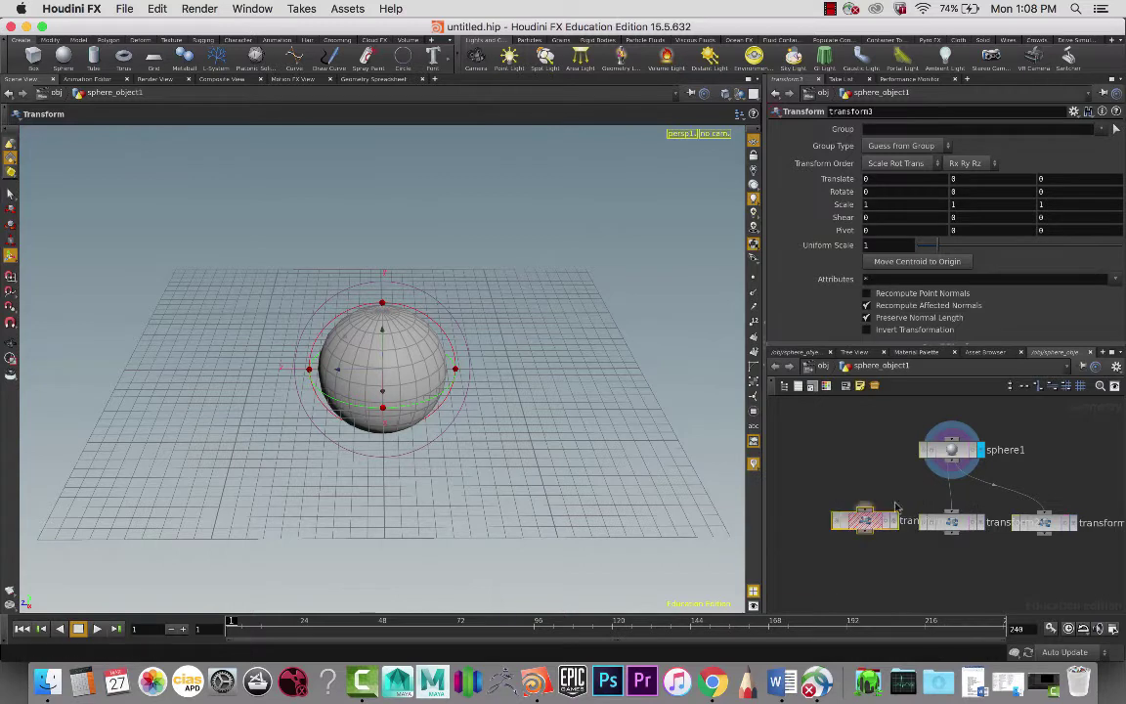
click(951, 461)
click(865, 508)
click(893, 523)
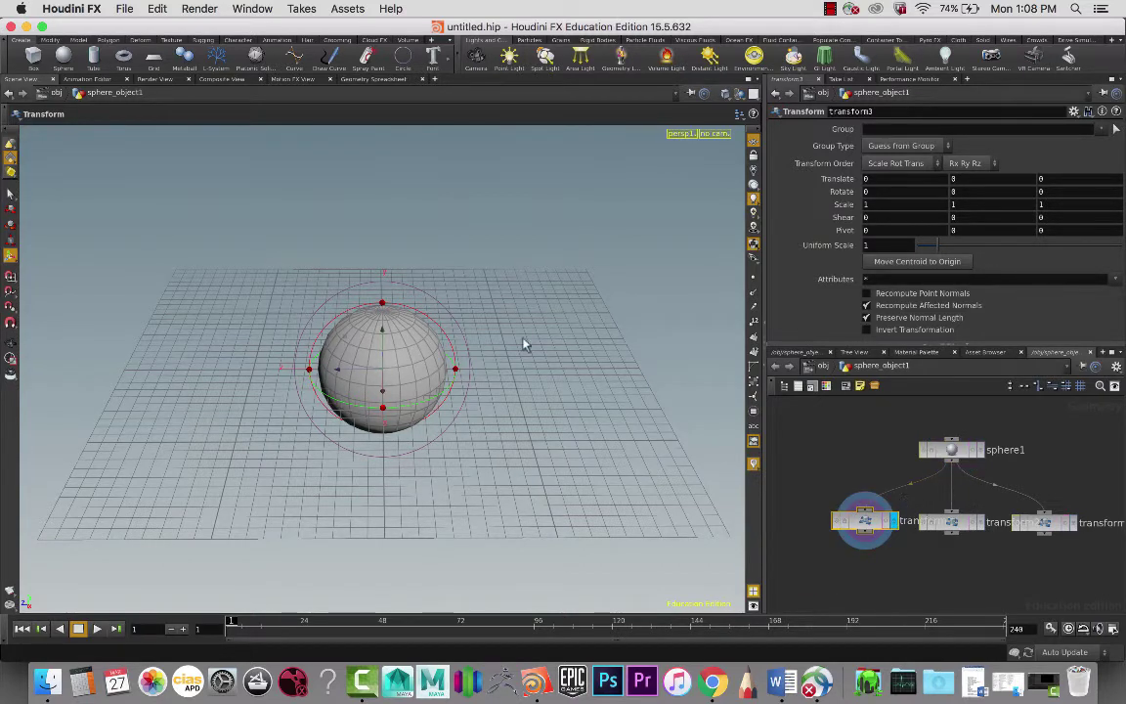
key(s)
drag(346, 369, 384, 369)
key(super+z)
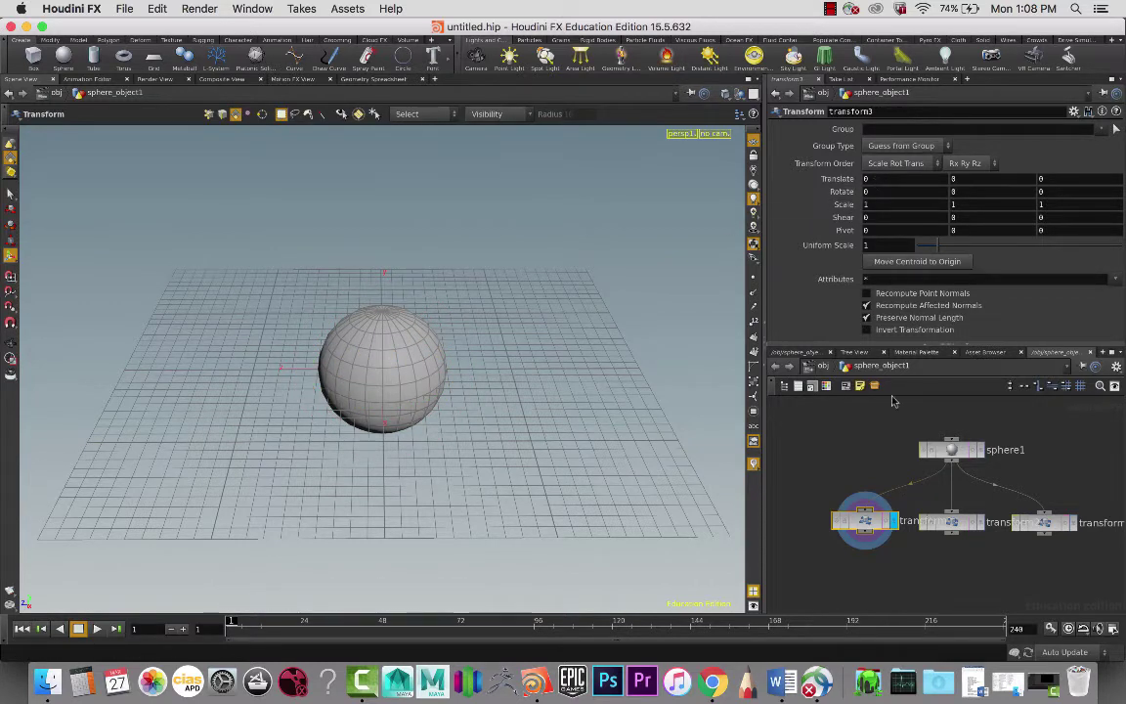
middle_drag(880, 180, 909, 182)
key(super+z)
Set transform3's X translation to 0.4.
key(Escape)
drag(599, 279, 681, 269)
key(Return)
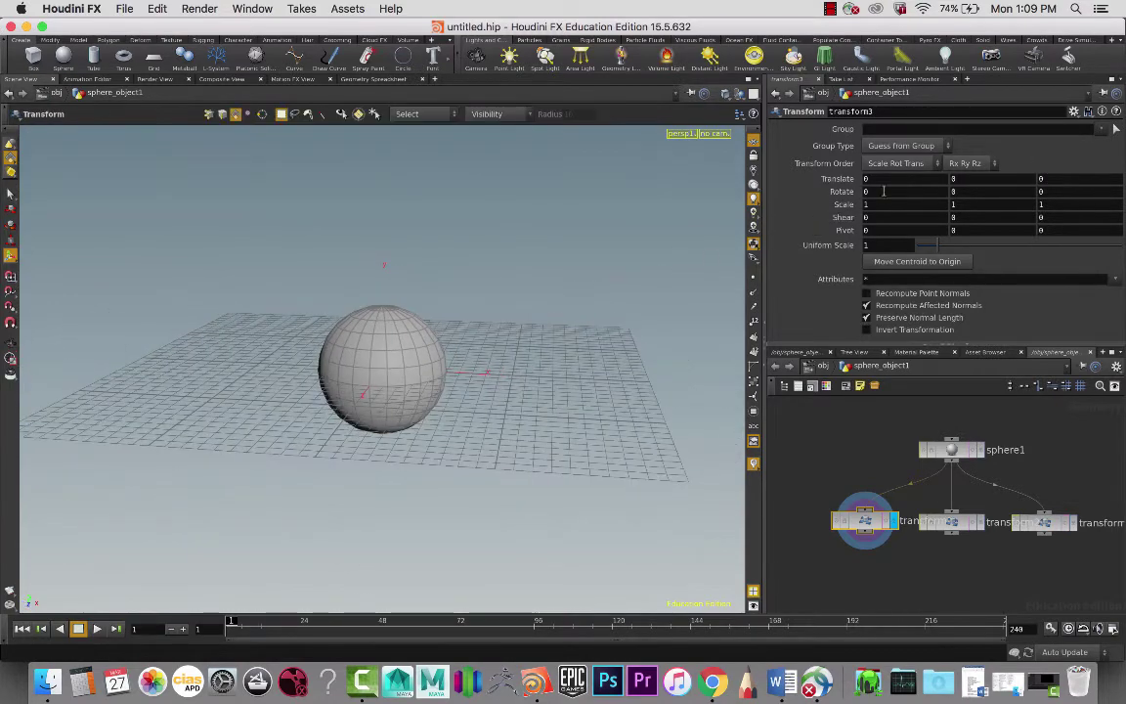
middle_drag(881, 180, 891, 182)
Add a Merge node below the three Transform nodes, connect all three outputs to it, and display the merged result.
key(Tab)
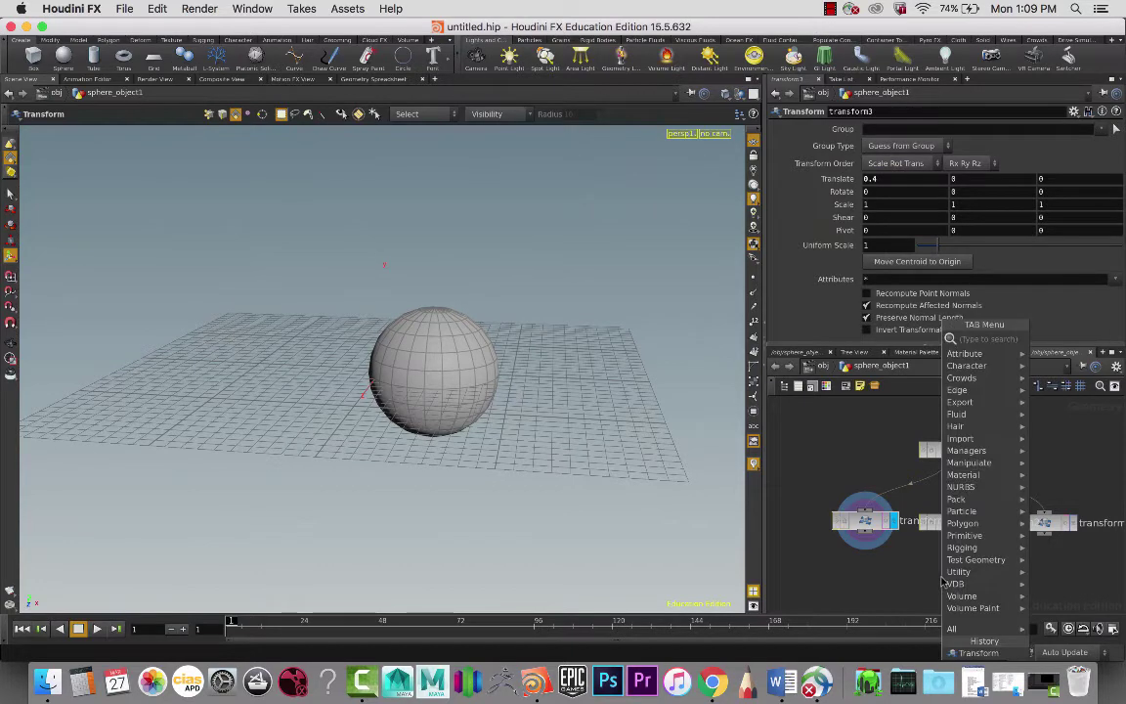
text(merg)
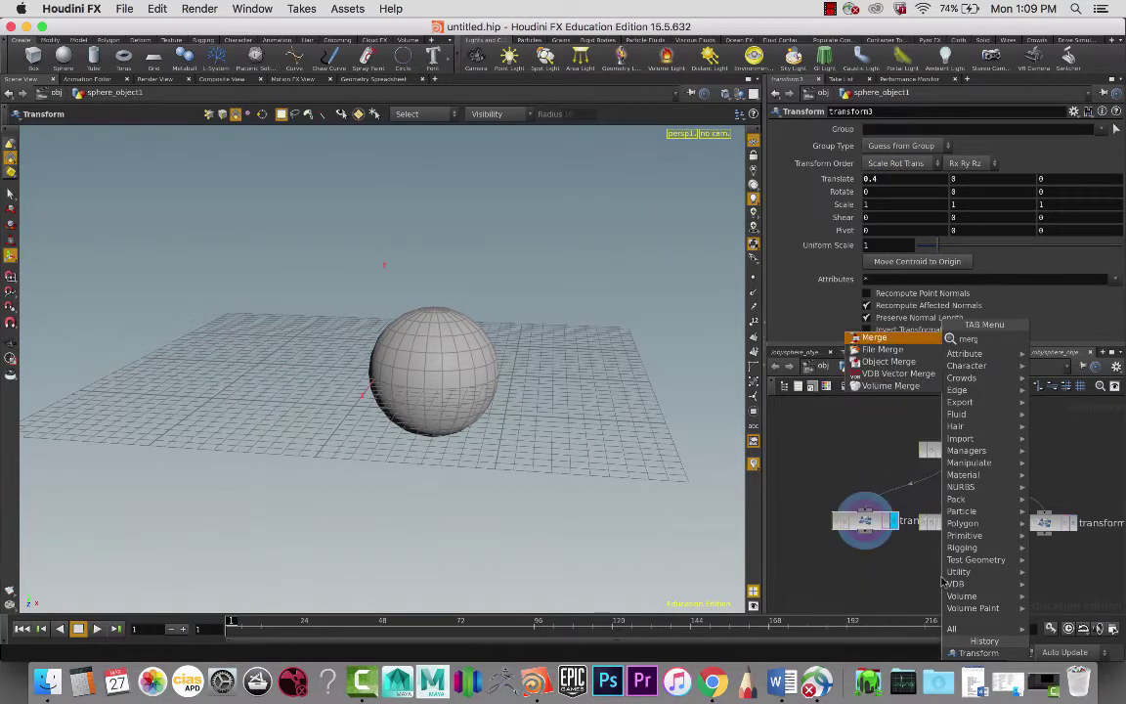
key(Return)
click(953, 586)
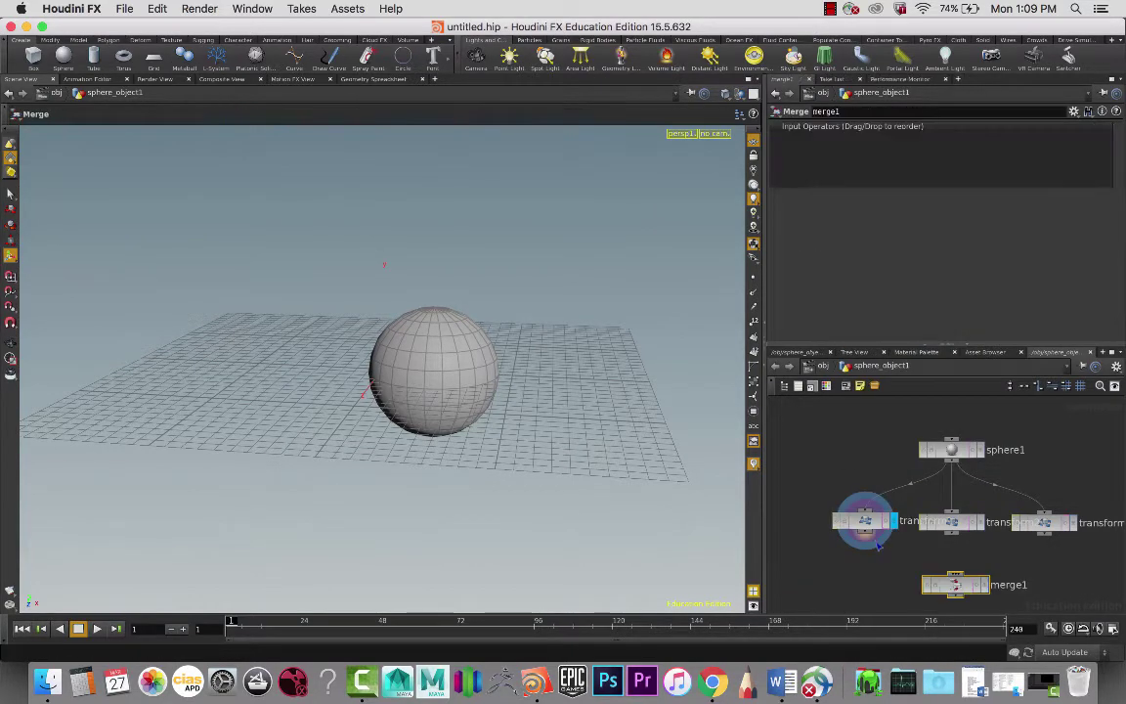
mouse_move(941, 572)
mouse_down()
mouse_move(955, 573)
mouse_move(951, 553)
mouse_move(955, 574)
mouse_up()
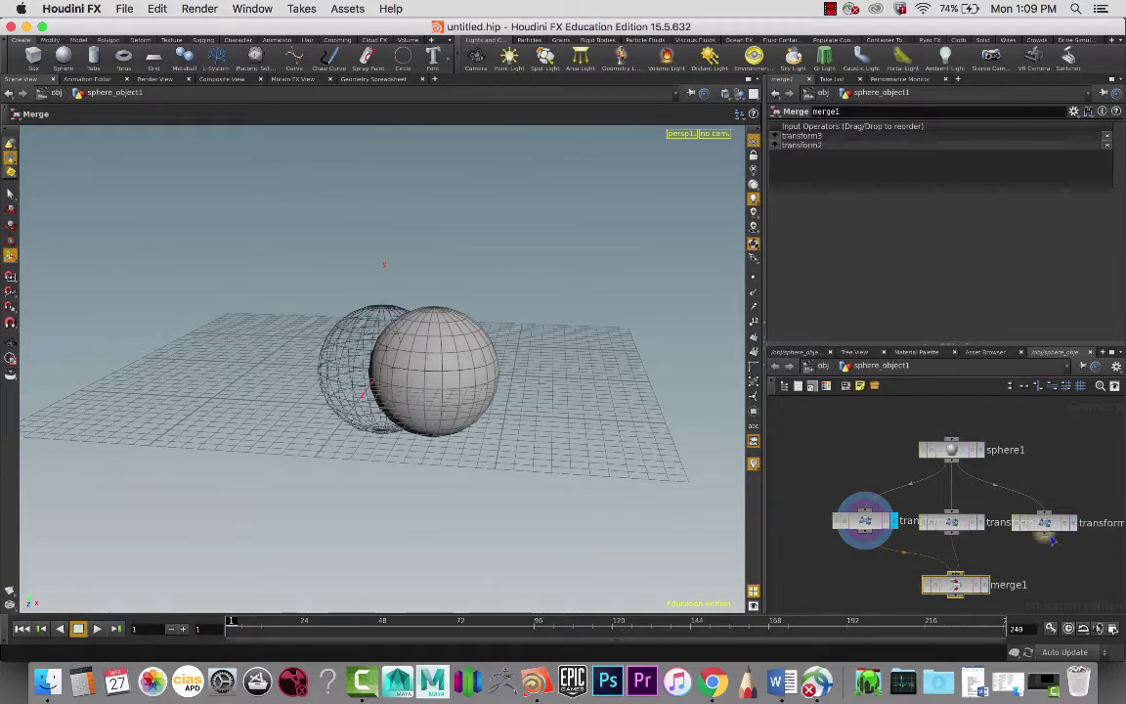
drag(1045, 536, 955, 574)
click(983, 585)
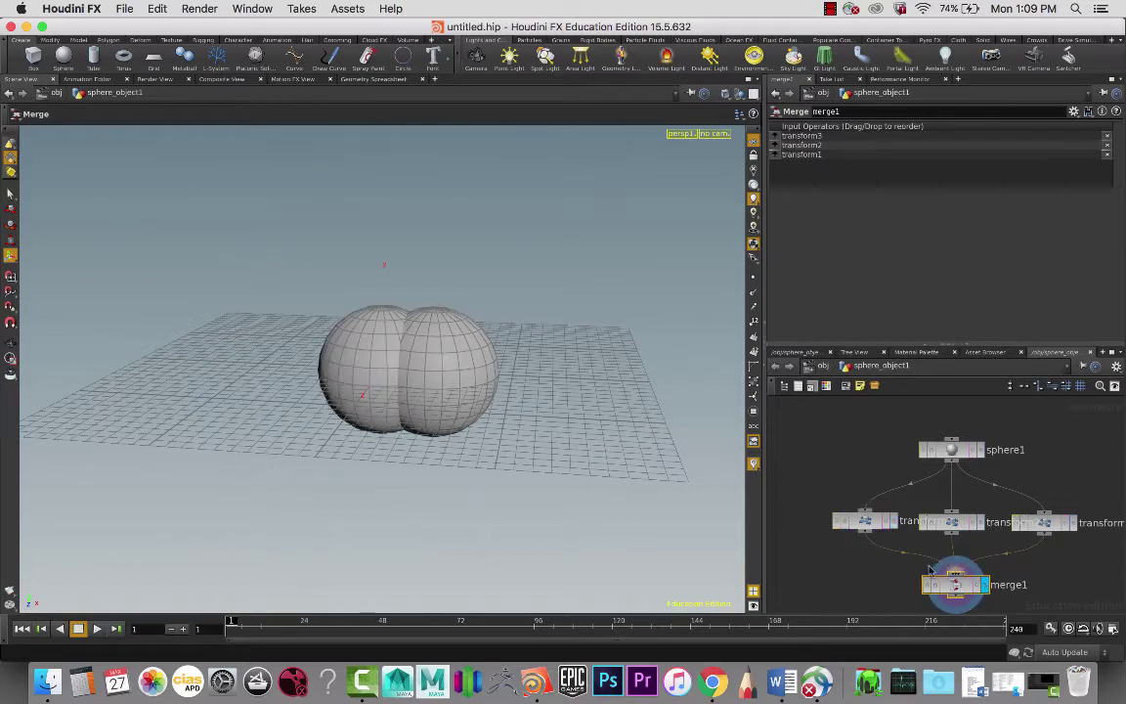
Set transform3's X translation to 0.5 and its scale to 0.7 on all three axes.
click(864, 521)
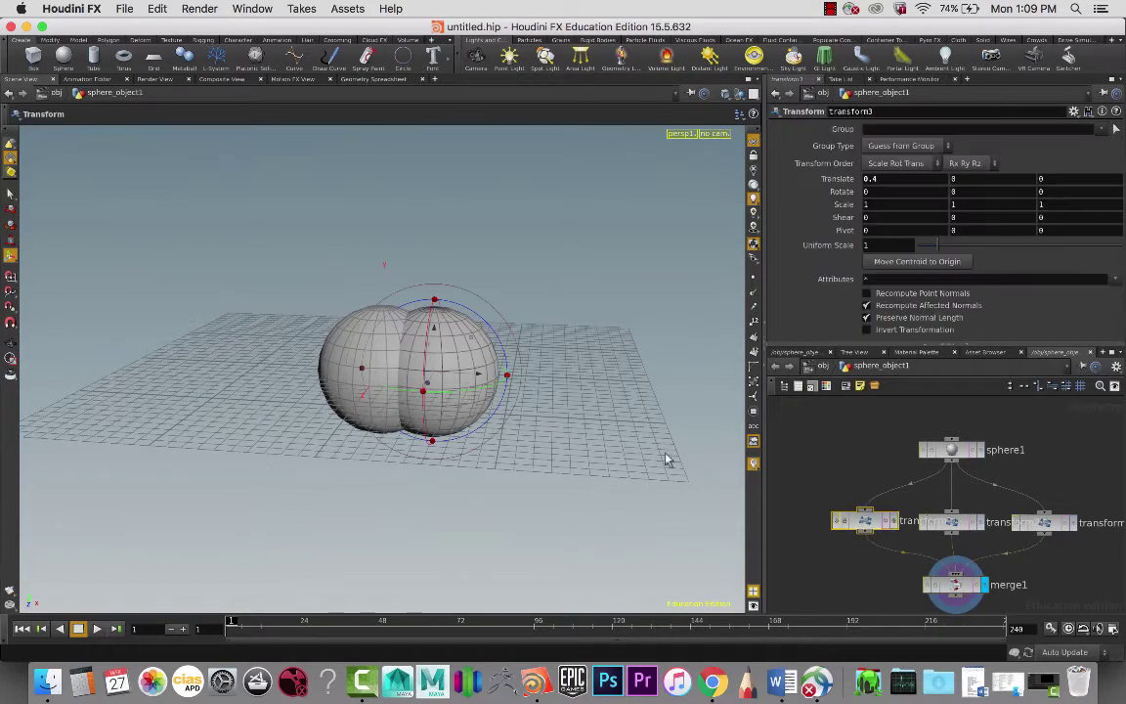
middle_drag(888, 178, 908, 177)
middle_click(842, 209)
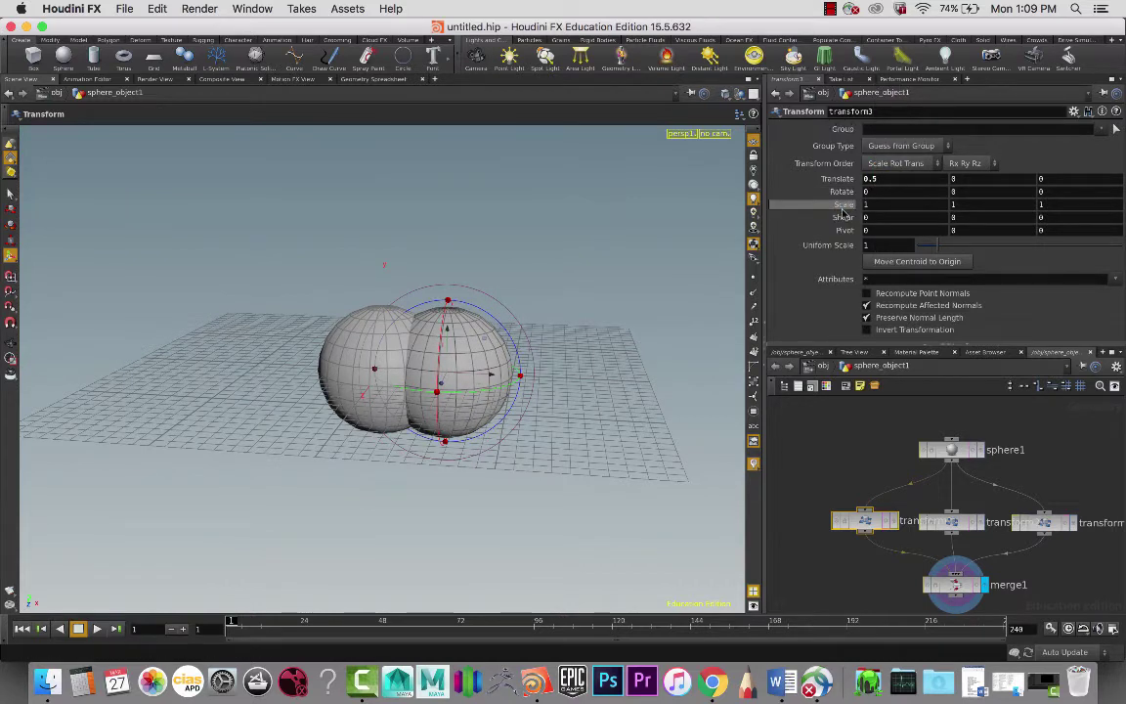
middle_drag(843, 213, 817, 207)
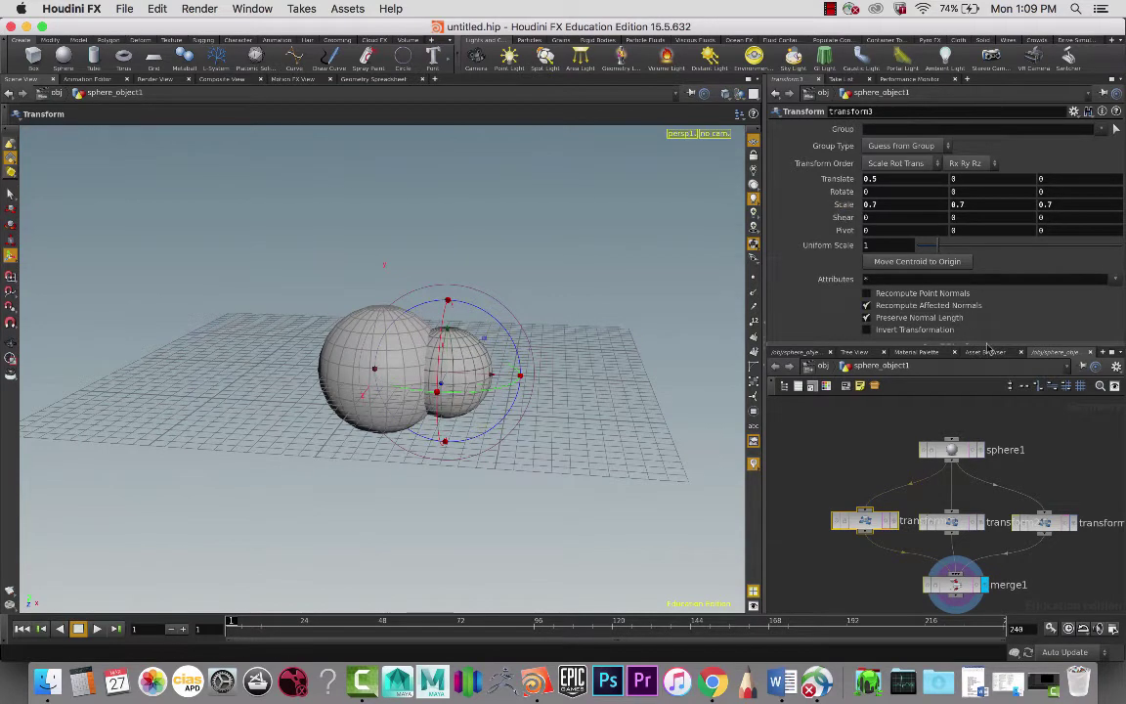
Set transform1's X translation to -0.6 and its scale to 1.4 on all three axes.
click(951, 518)
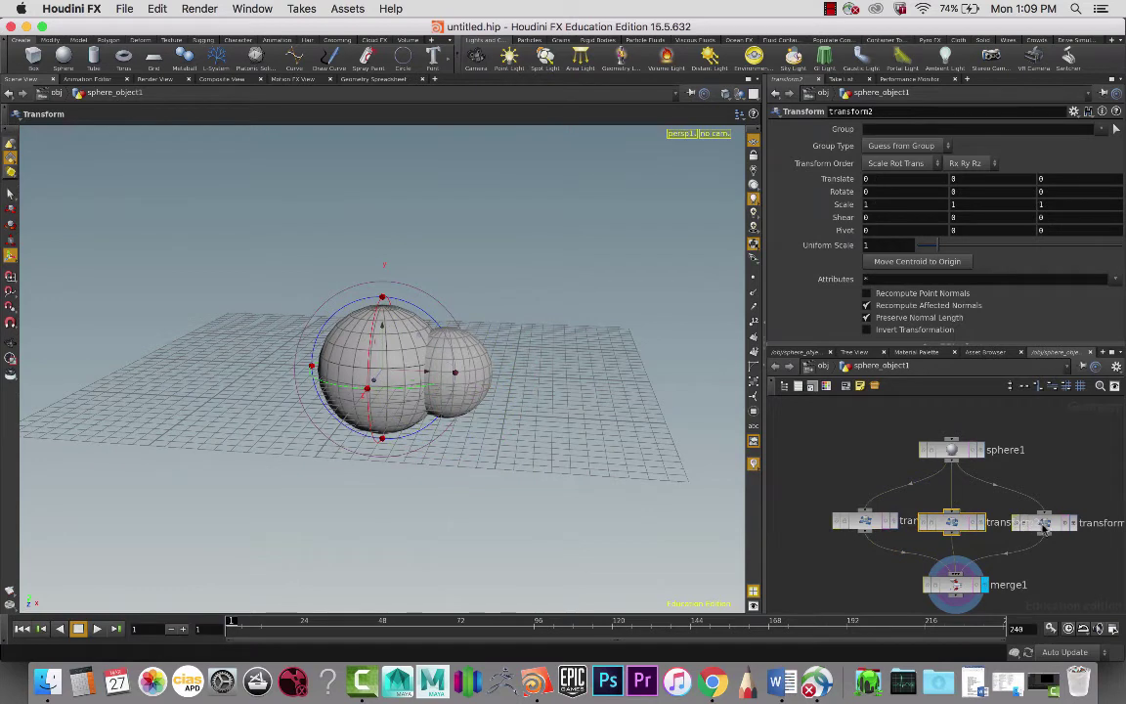
key(Right)
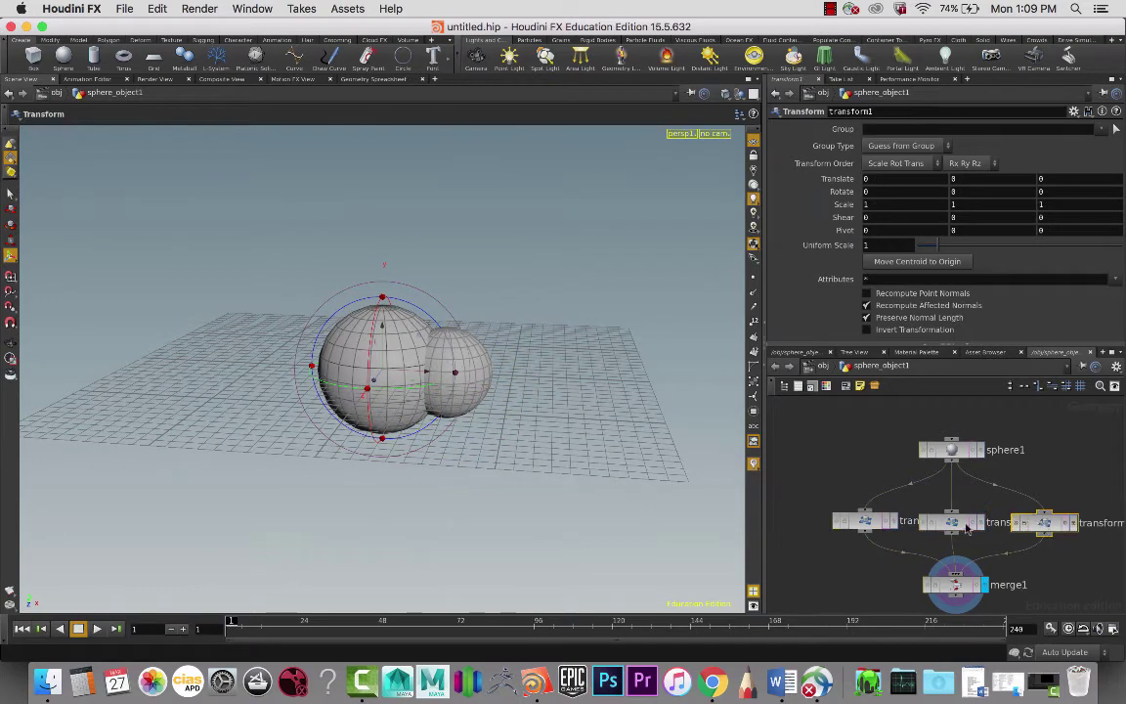
key(s)
click(419, 375)
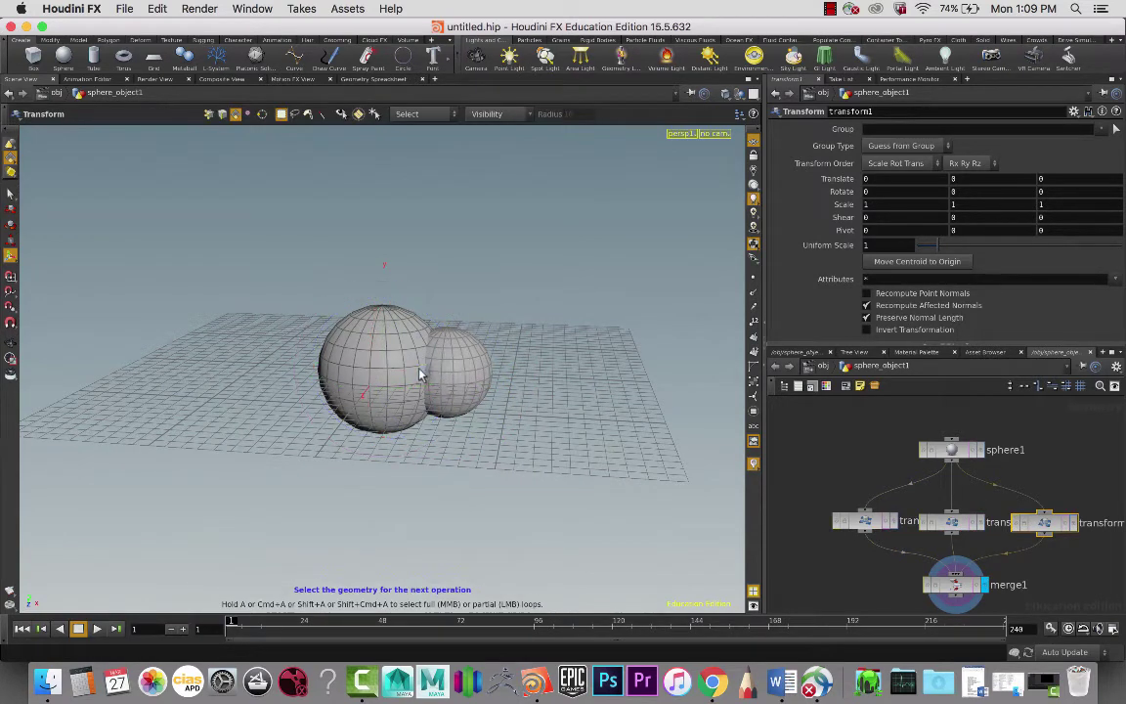
click(1042, 525)
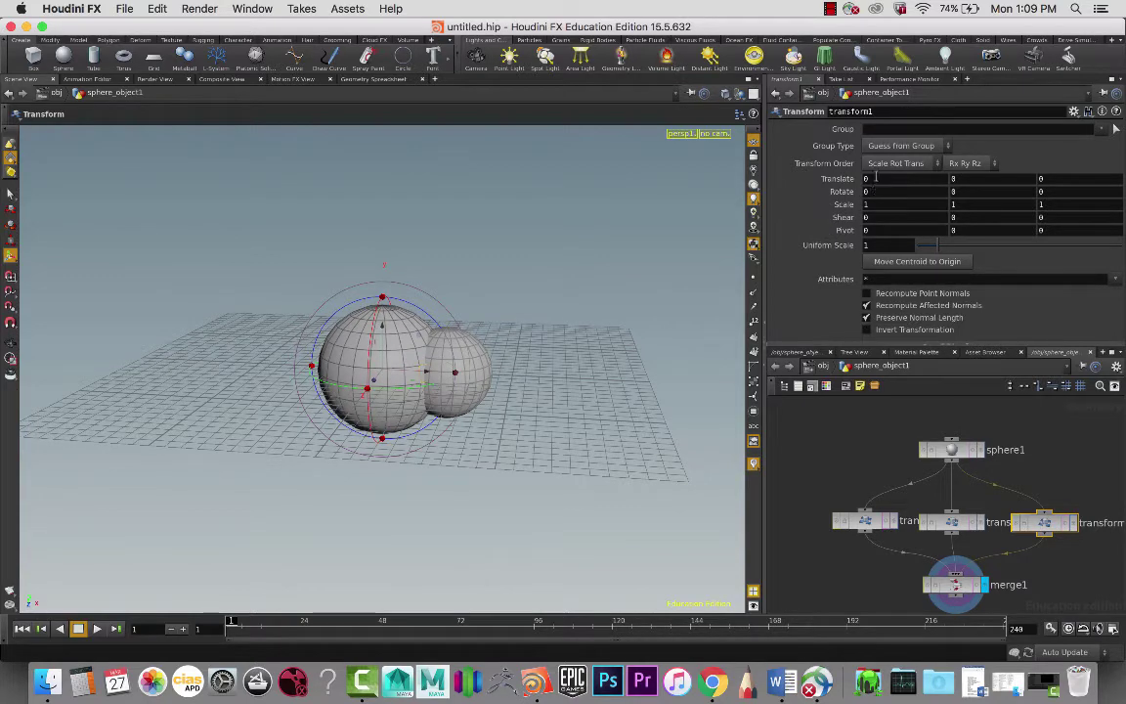
middle_drag(875, 178, 907, 188)
middle_drag(844, 205, 878, 223)
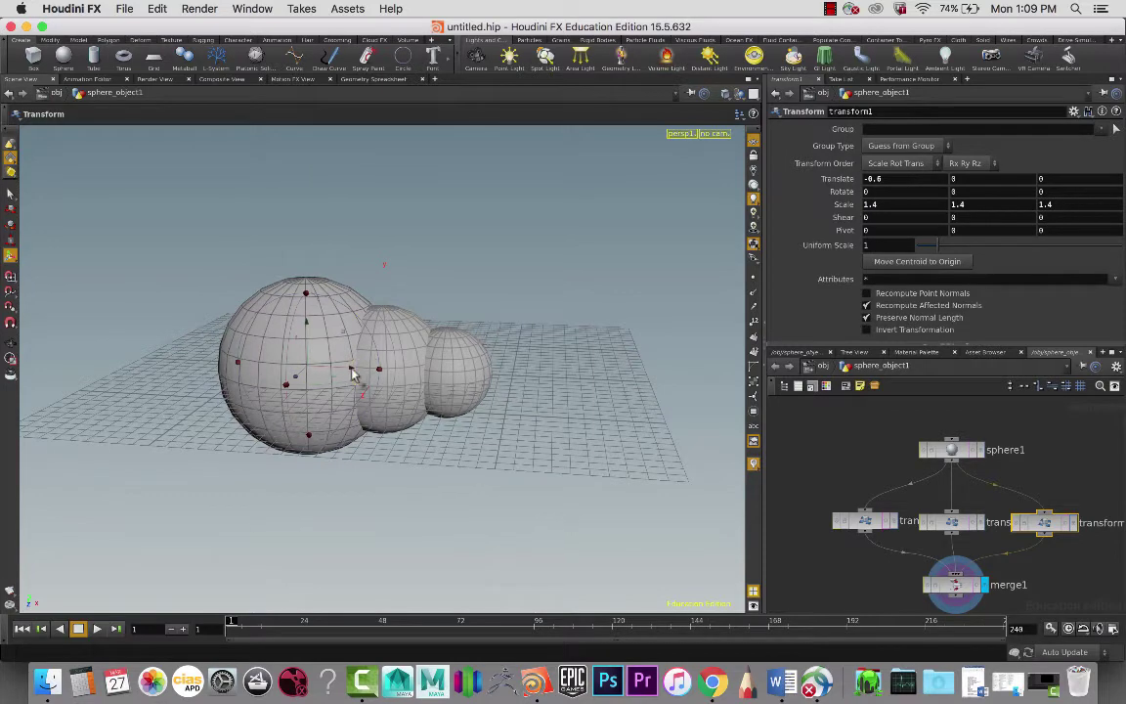
Reposition the transform1 sphere with an X translation of 1.2 and a Y translation of 0.2.
key(s)
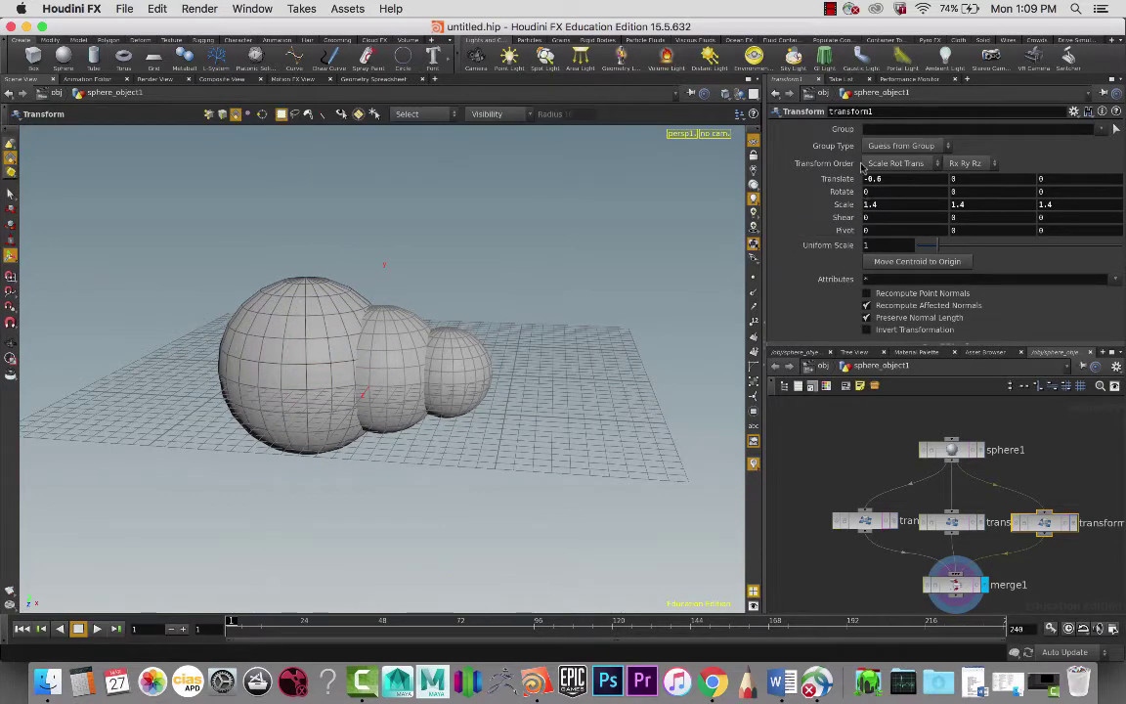
middle_drag(838, 179, 892, 172)
key(super+z)
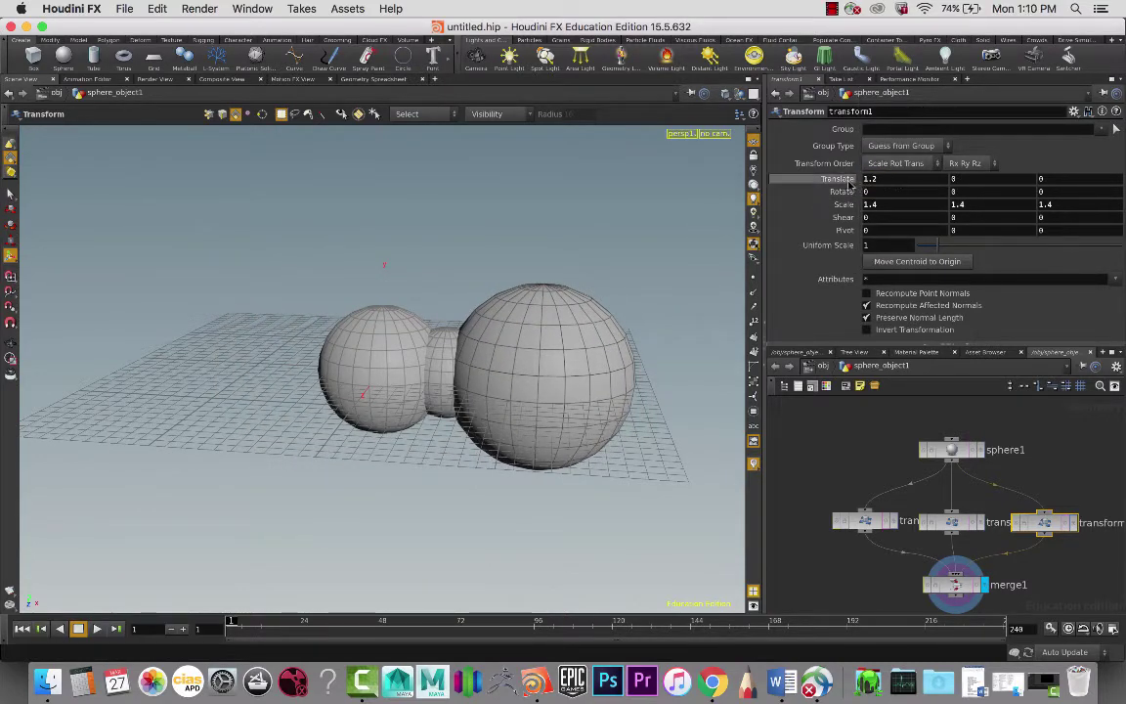
middle_drag(971, 181, 993, 185)
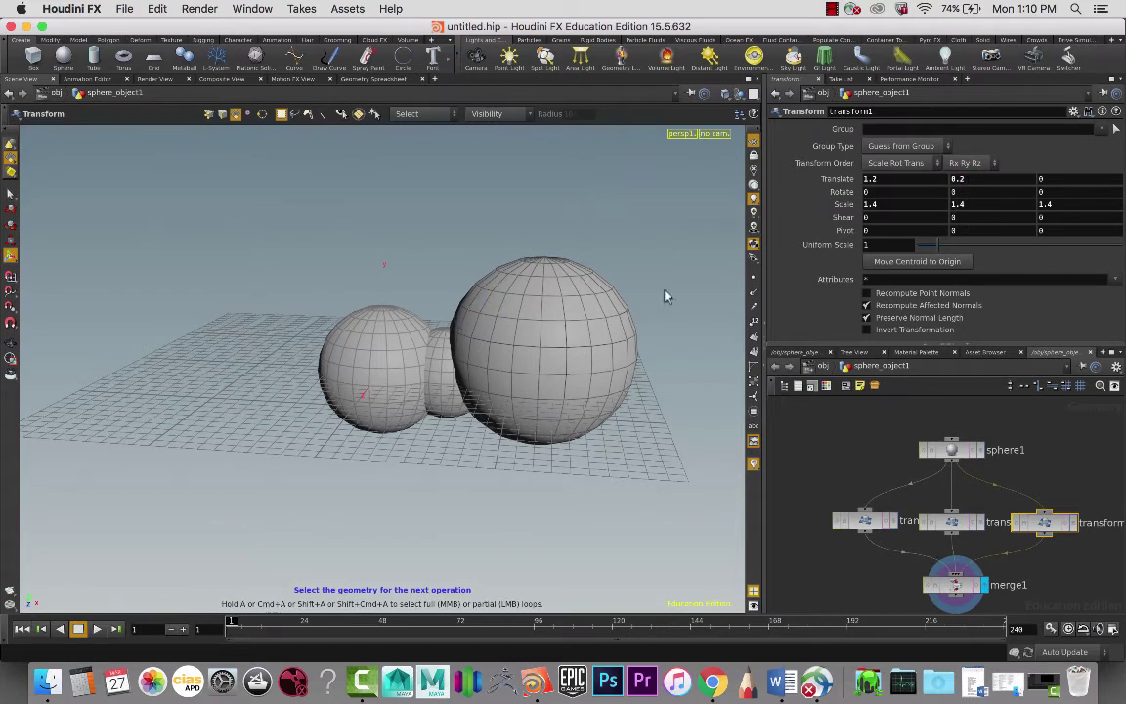
Scale the transform2 sphere to 0.9 on all three axes.
click(954, 524)
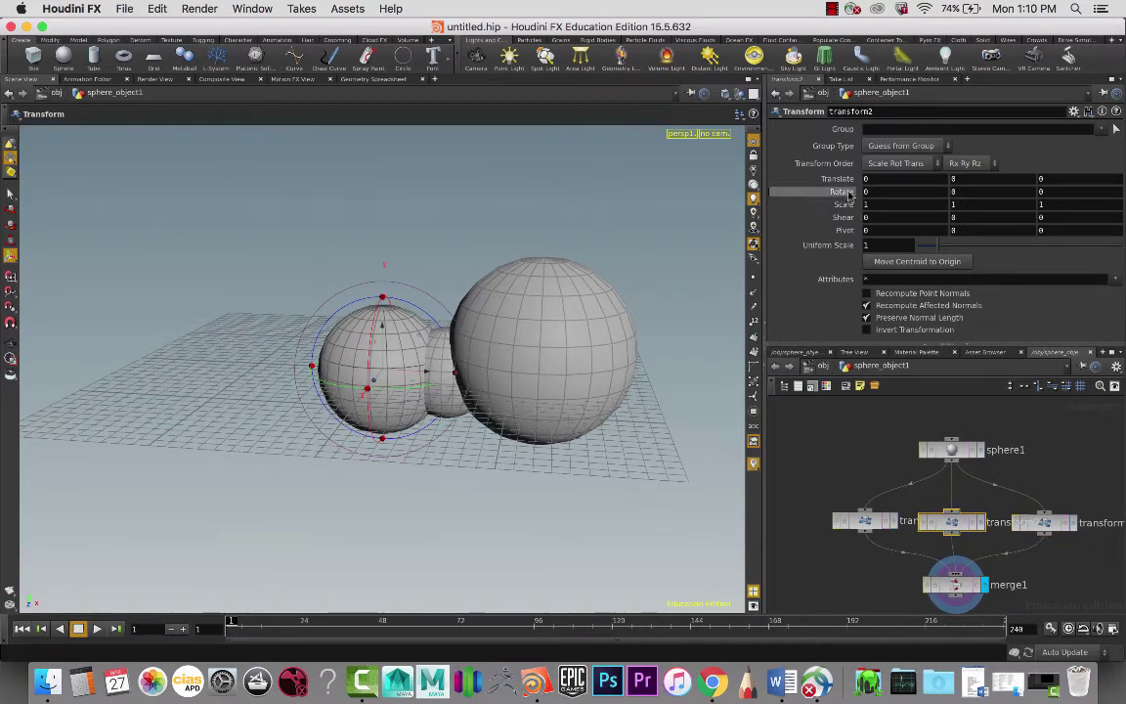
middle_drag(843, 195, 833, 204)
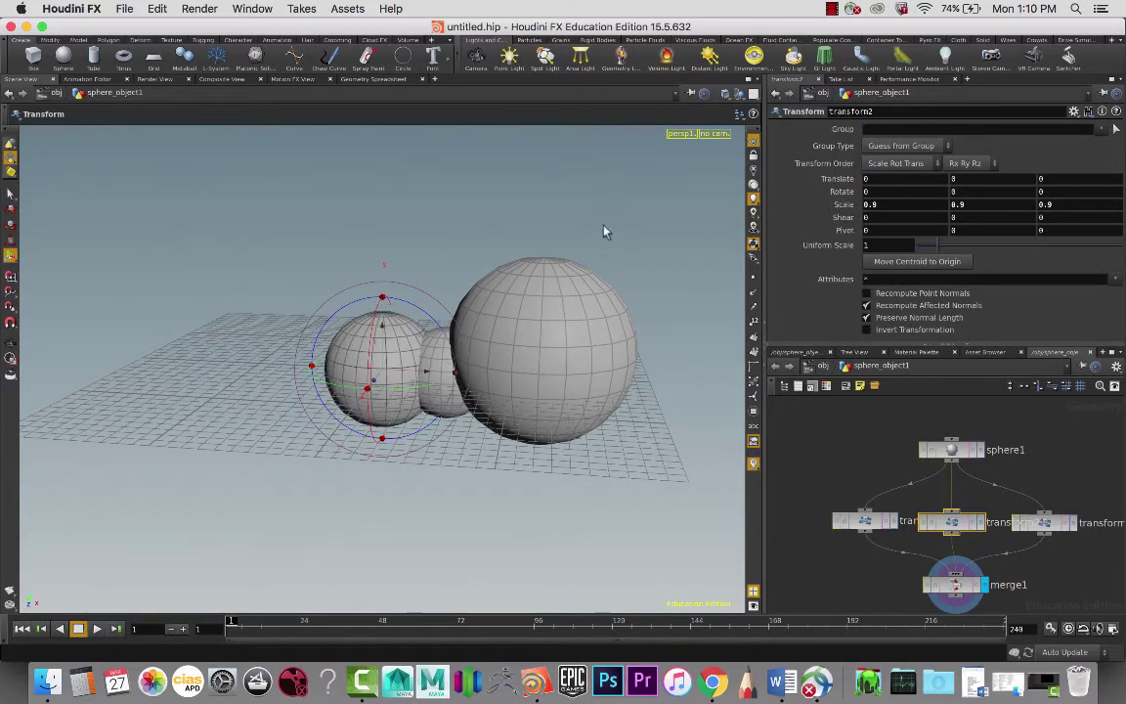
Set transform3's Z translation to -0.2 to push the smallest sphere back.
key(Escape)
drag(644, 229, 690, 324)
key(Return)
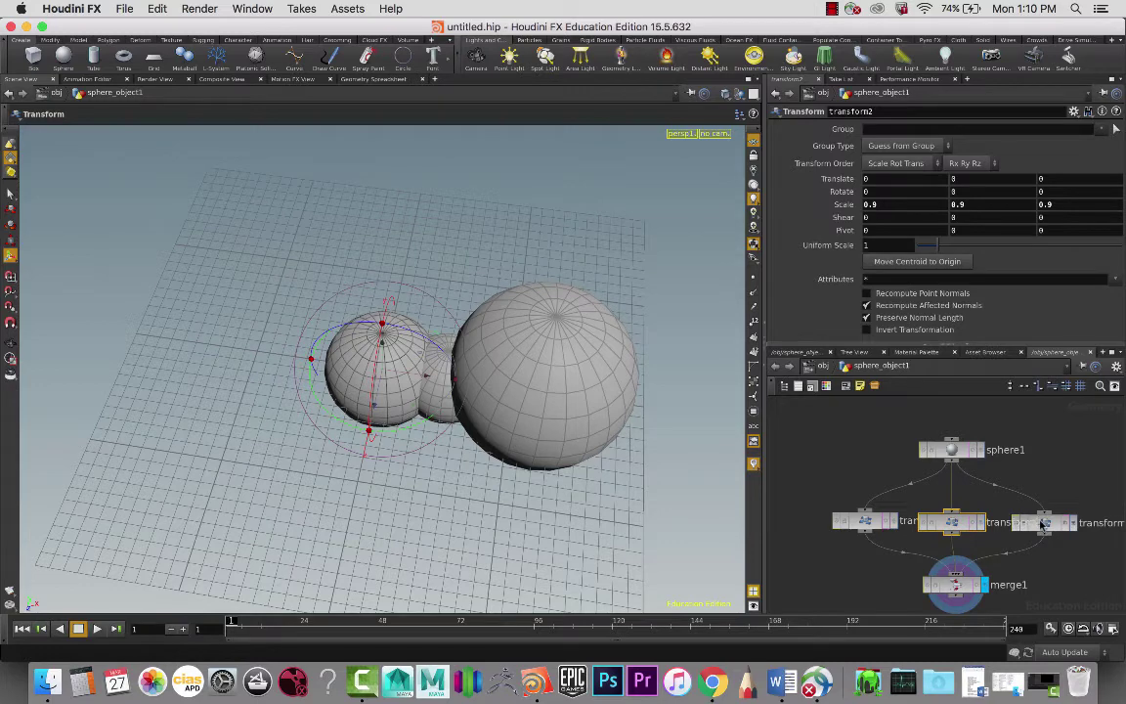
click(869, 526)
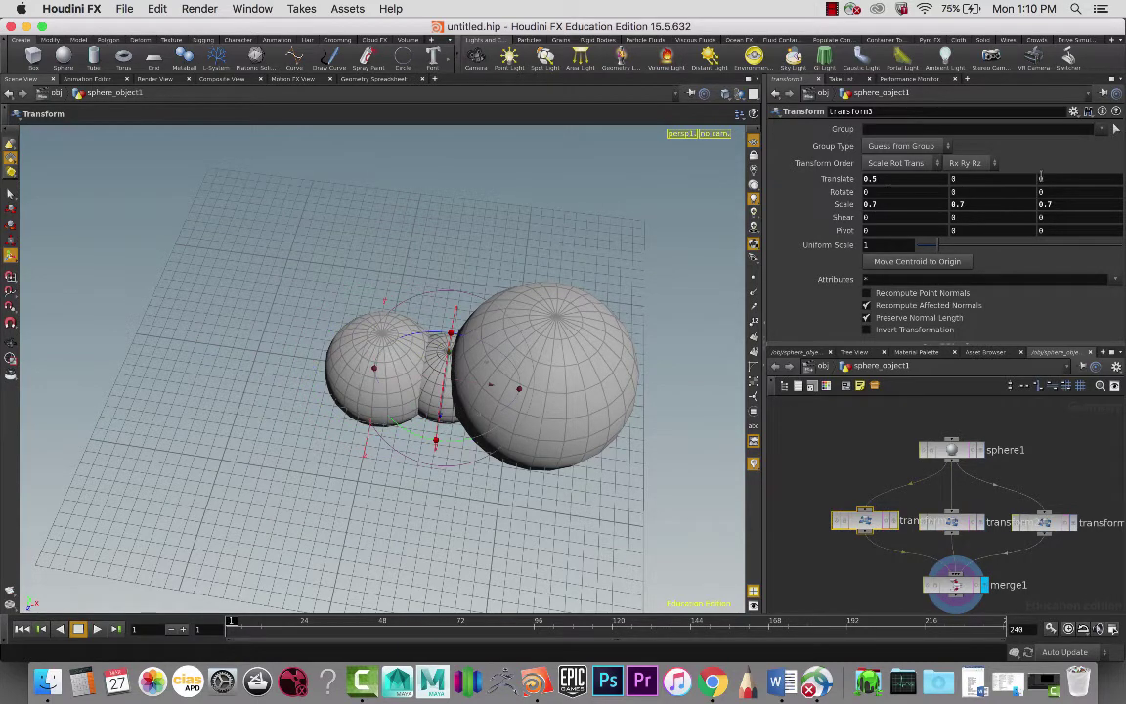
middle_drag(1047, 177, 1011, 186)
drag(607, 275, 515, 360)
key(Return)
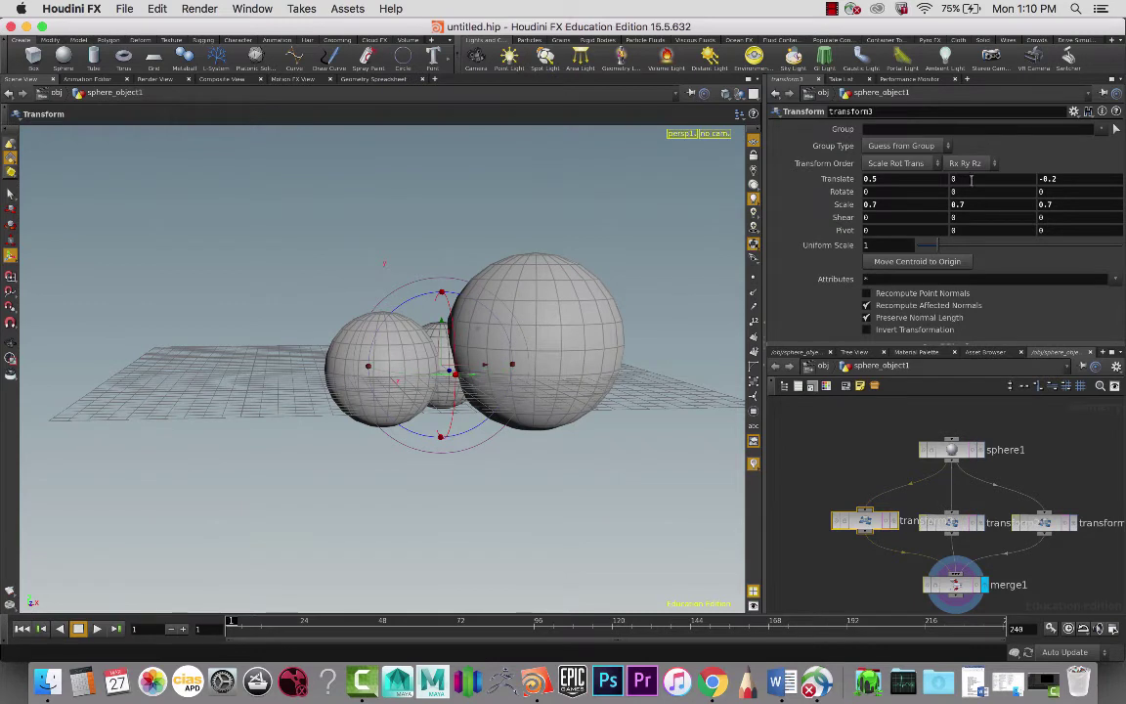
mouse_move(971, 178)
middle_down()
mouse_move(991, 178)
mouse_move(973, 184)
middle_up()
Raise the transform2 sphere with a Y translation of 0.2.
click(951, 522)
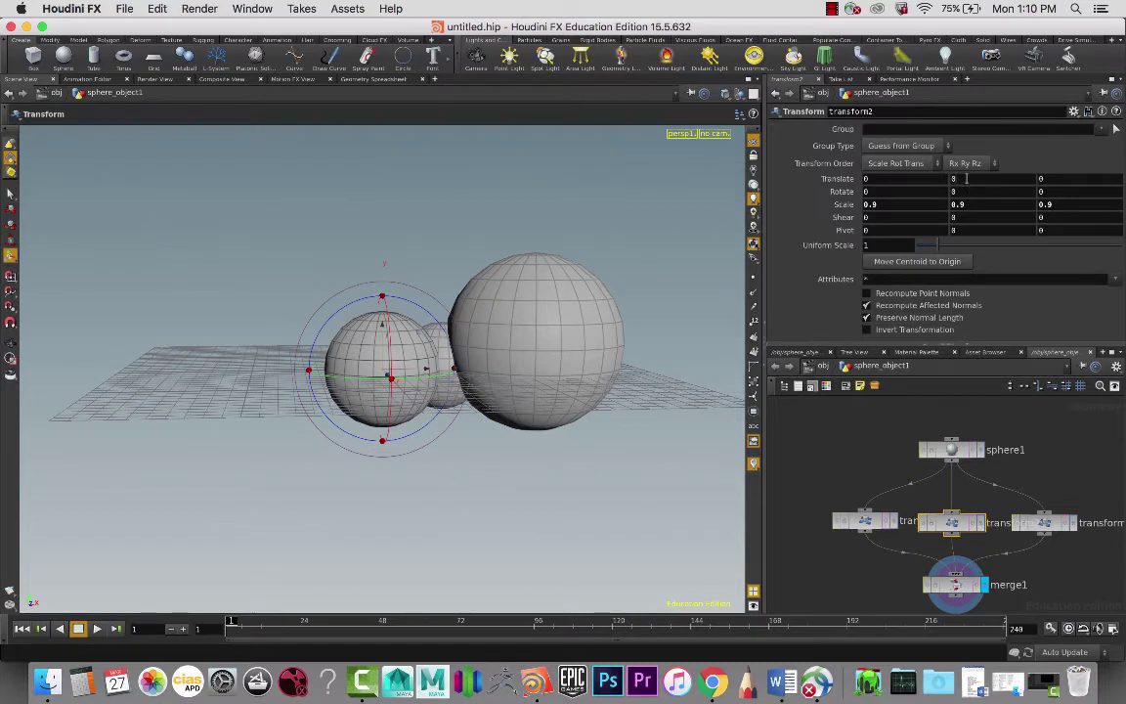
mouse_move(967, 180)
middle_down()
mouse_move(999, 180)
mouse_move(980, 181)
middle_up()
key(s)
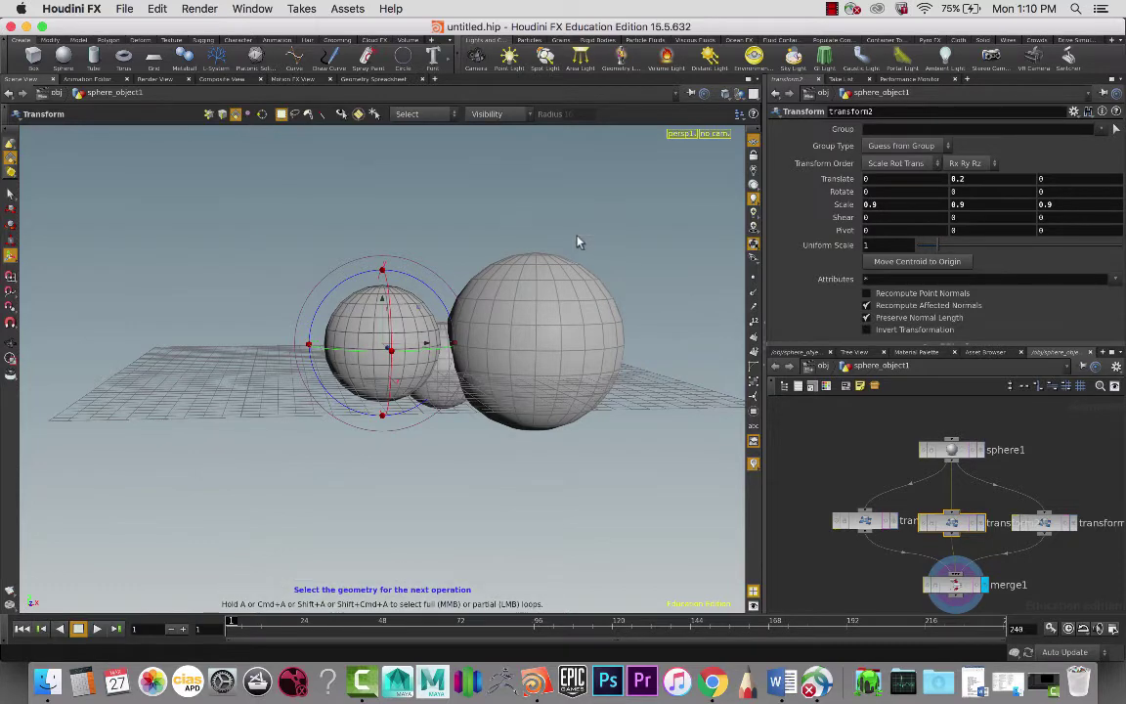
key(Escape)
drag(581, 243, 470, 256)
key(s)
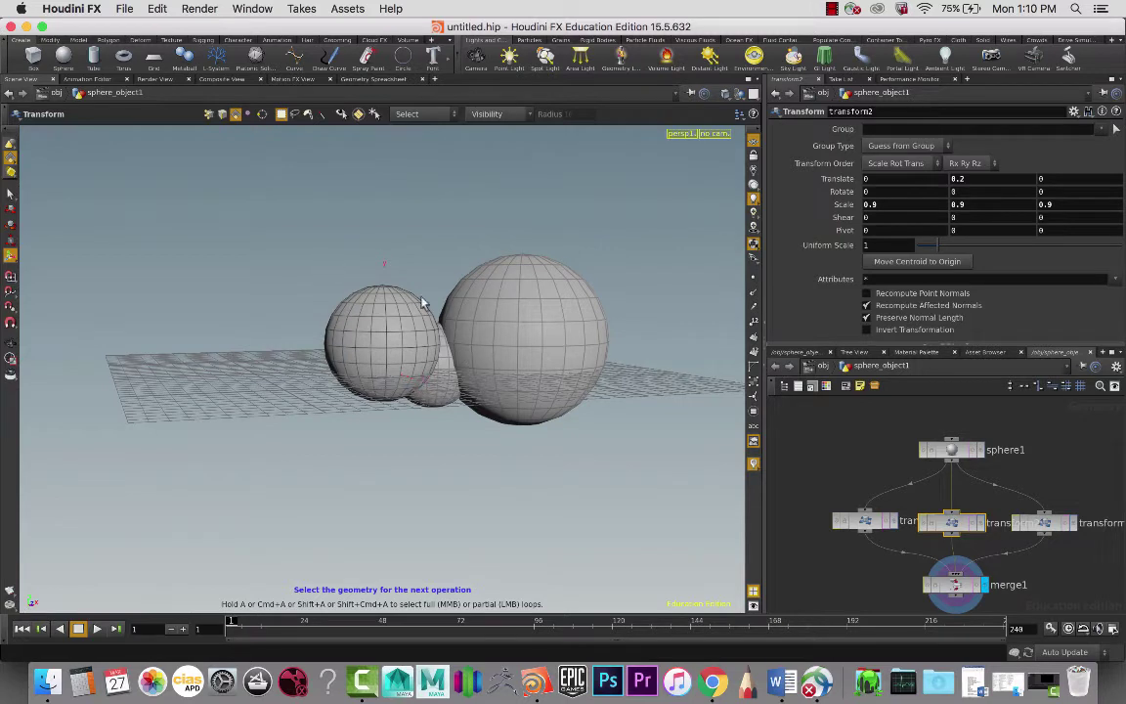
Add a Cookie node in the empty network area below and to the left of merge1.
scroll(772, 422, down, 2)
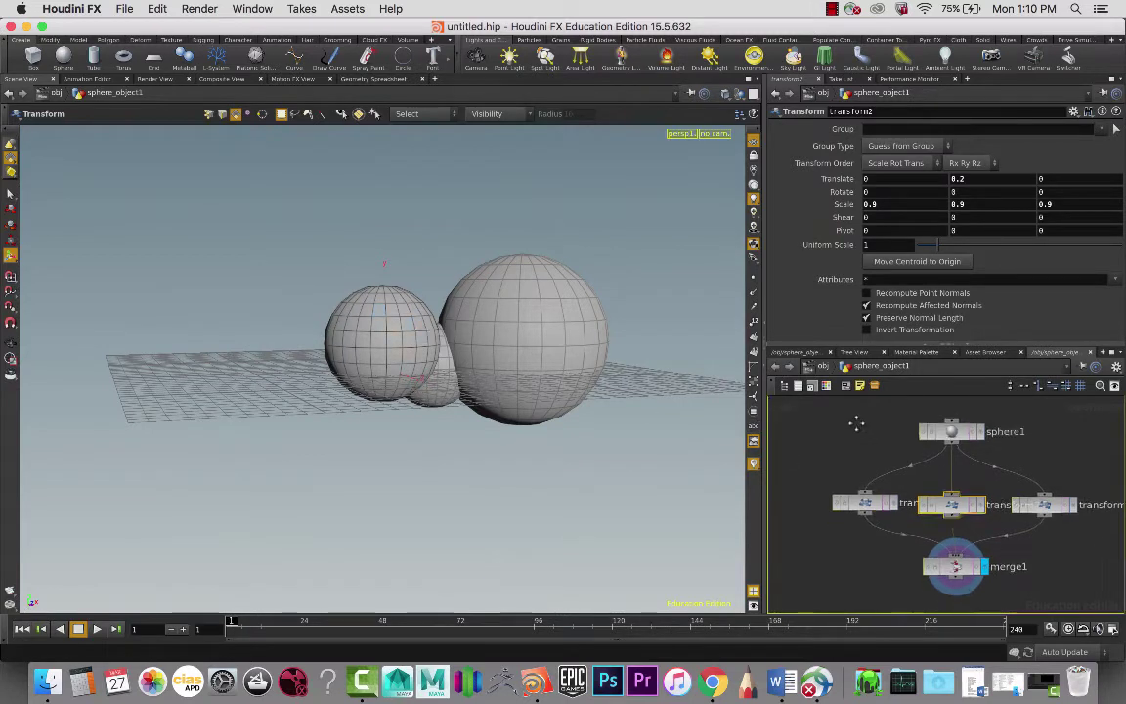
middle_drag(857, 541, 867, 533)
click(840, 549)
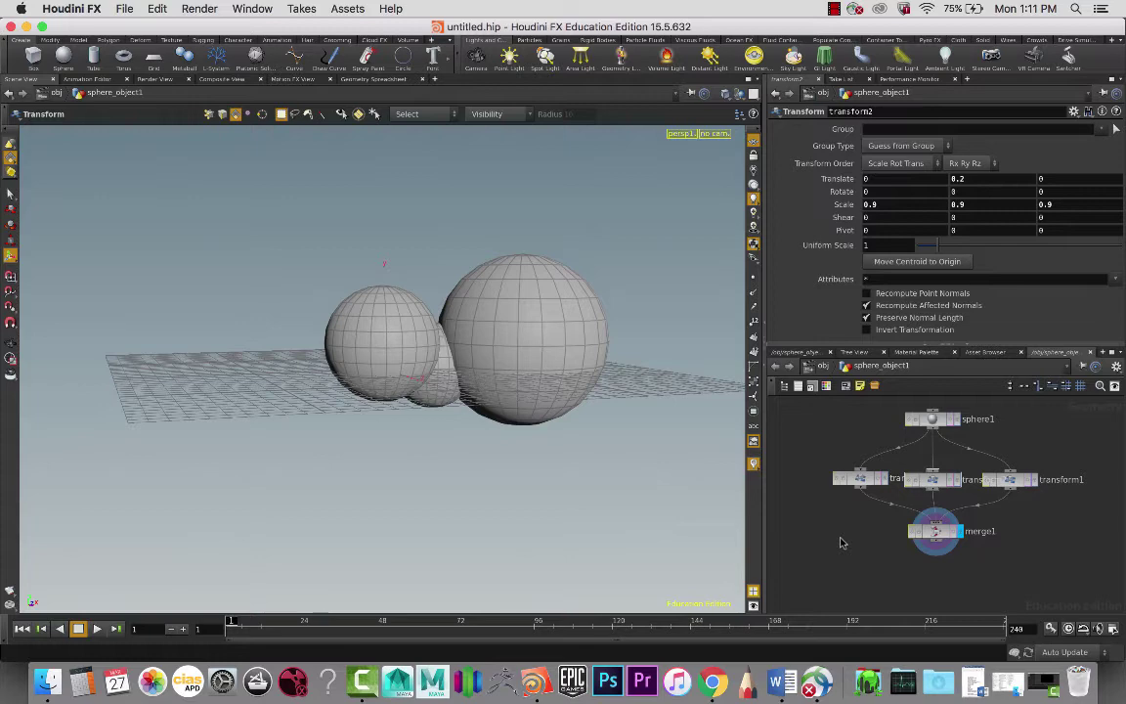
key(Delete)
key(Tab)
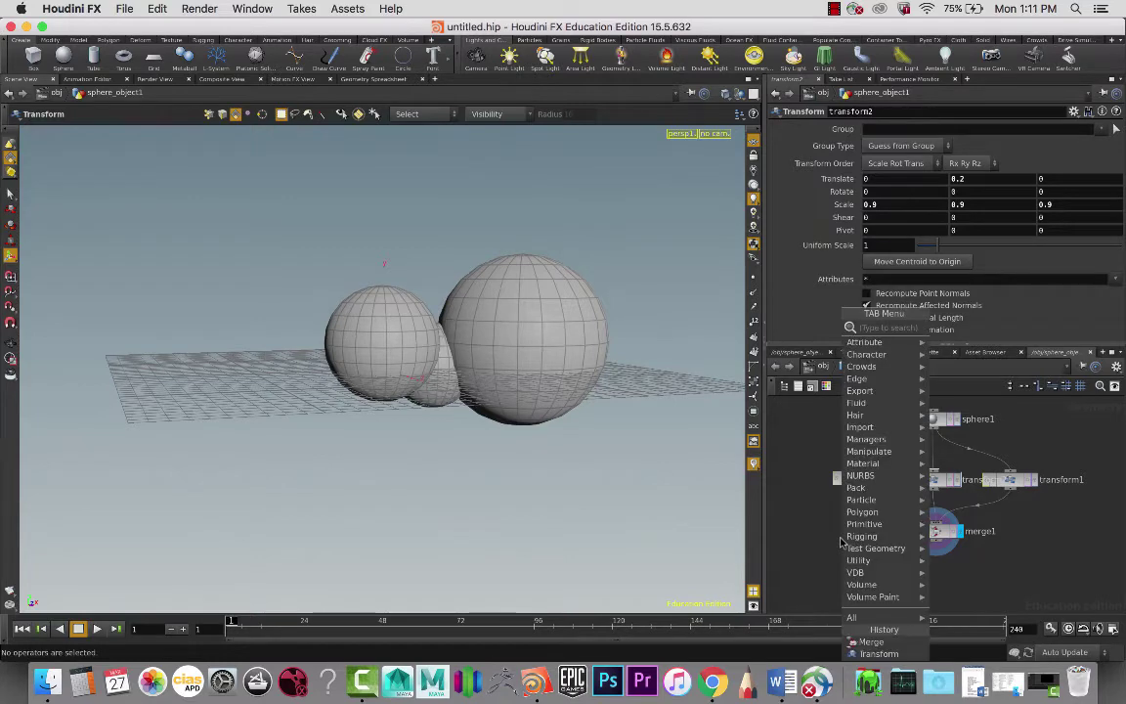
text(coo)
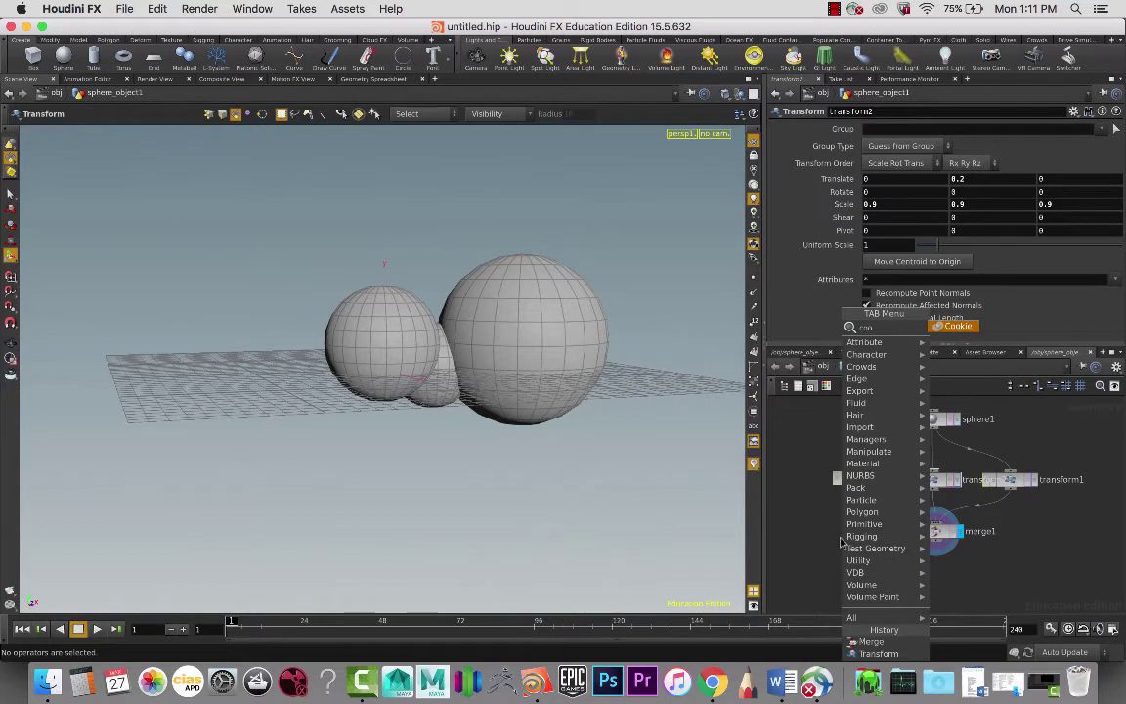
key(Return)
click(846, 568)
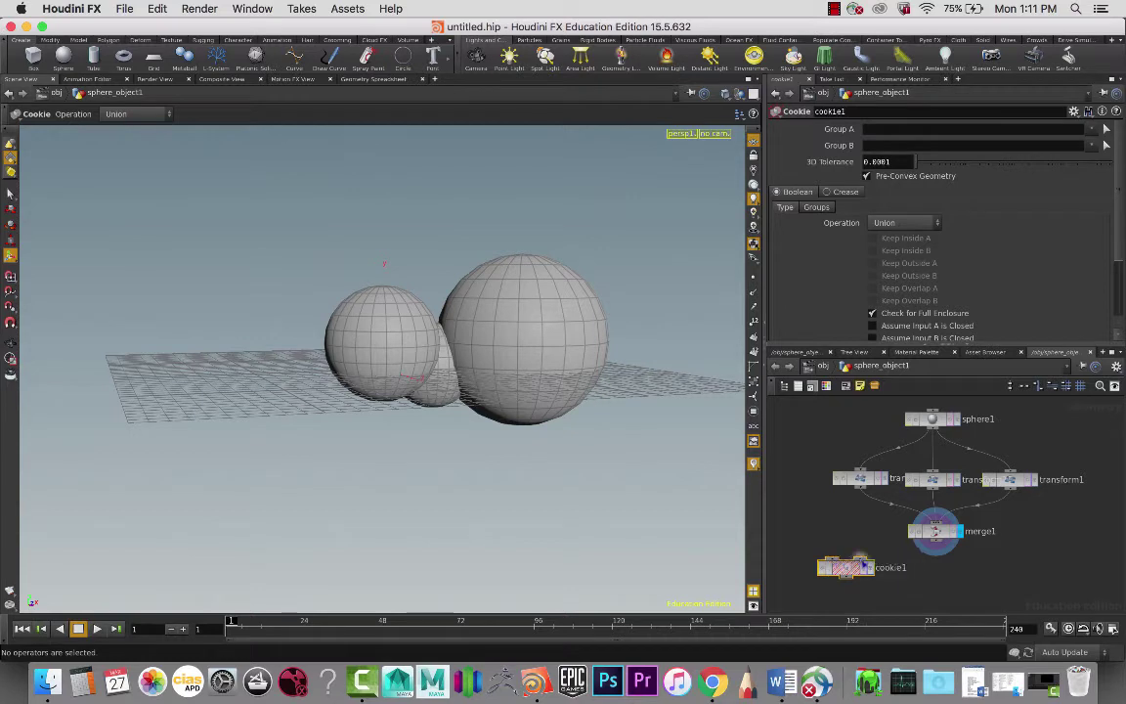
Wire merge1 into cookie1's second input and add a Box node to the left of the three sphere Transform nodes.
drag(863, 567, 882, 578)
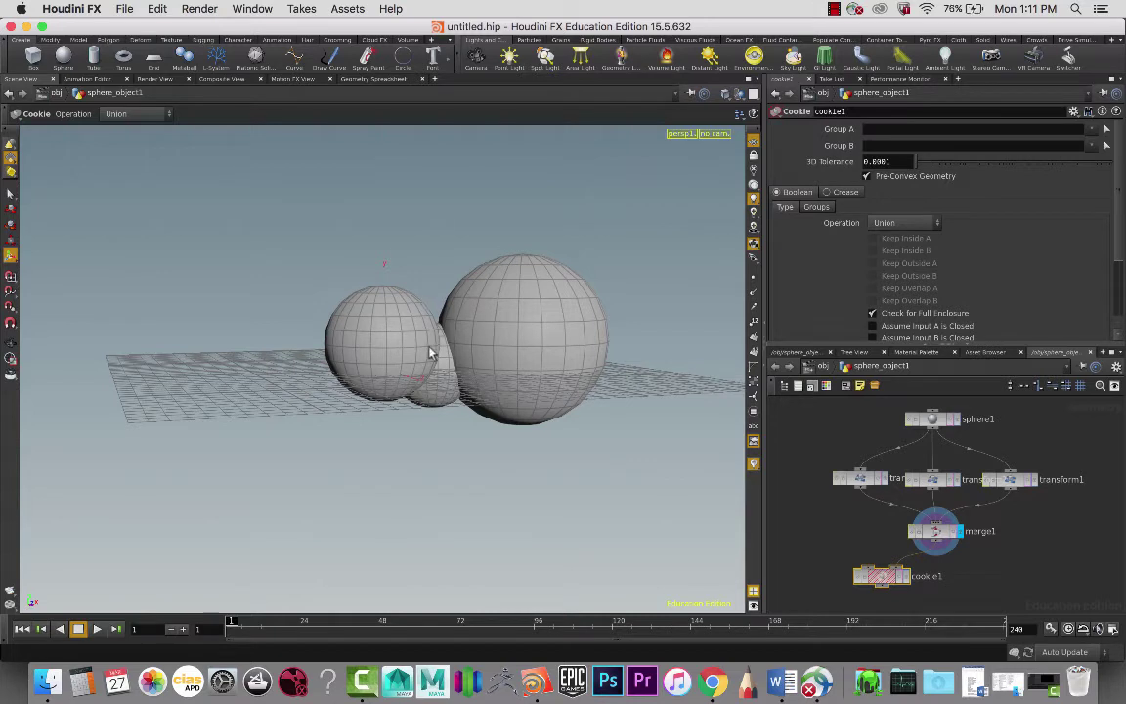
key(Tab)
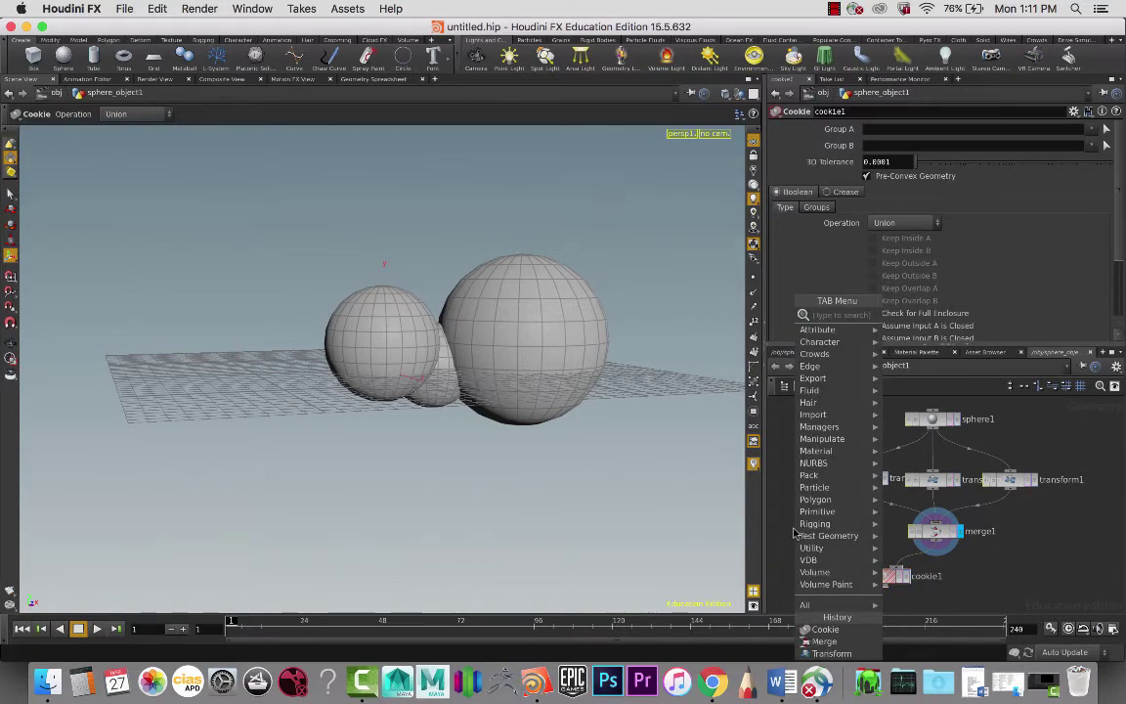
text(box)
key(Return)
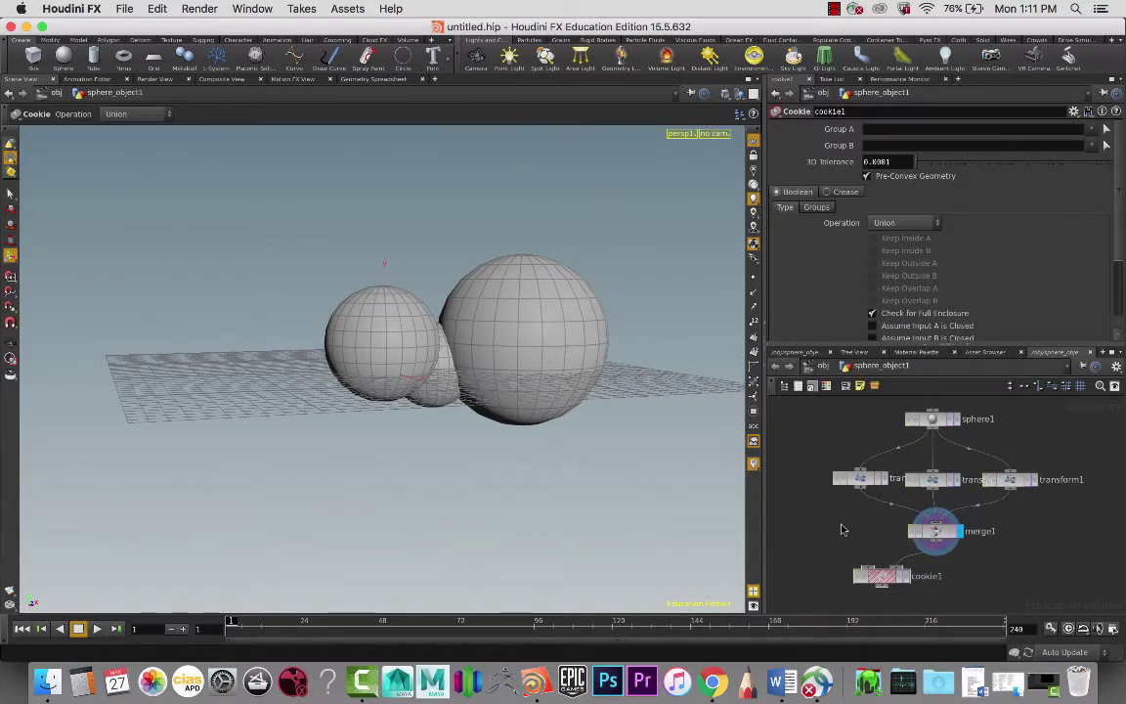
click(841, 528)
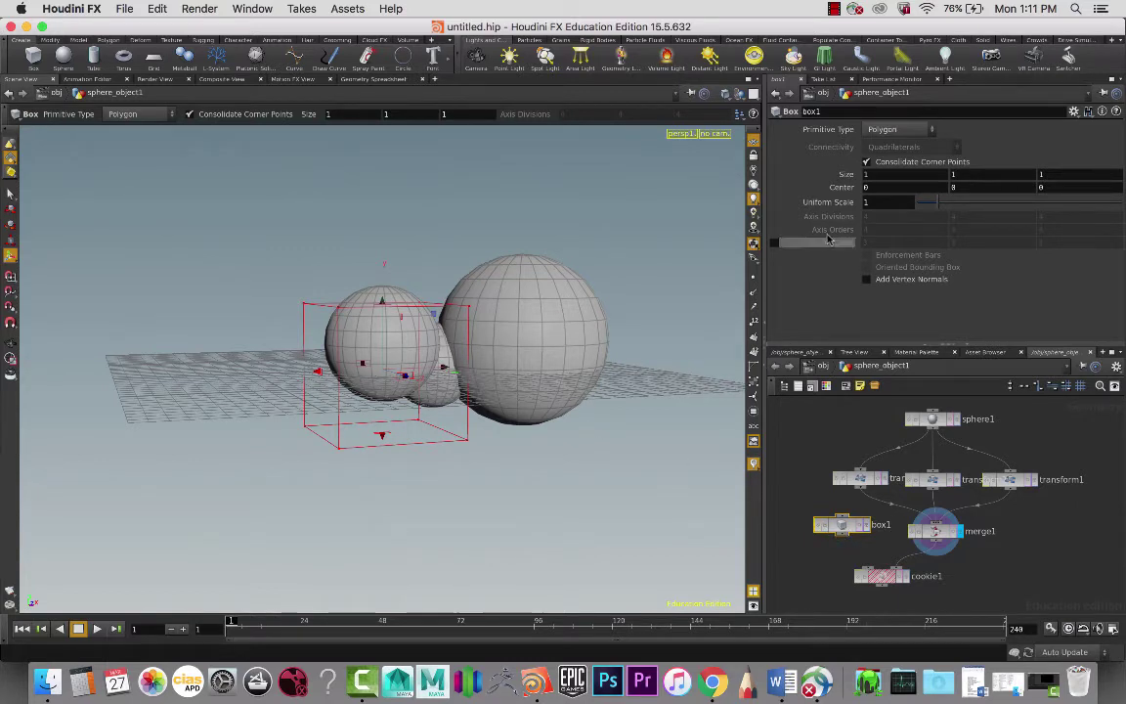
drag(846, 528, 819, 518)
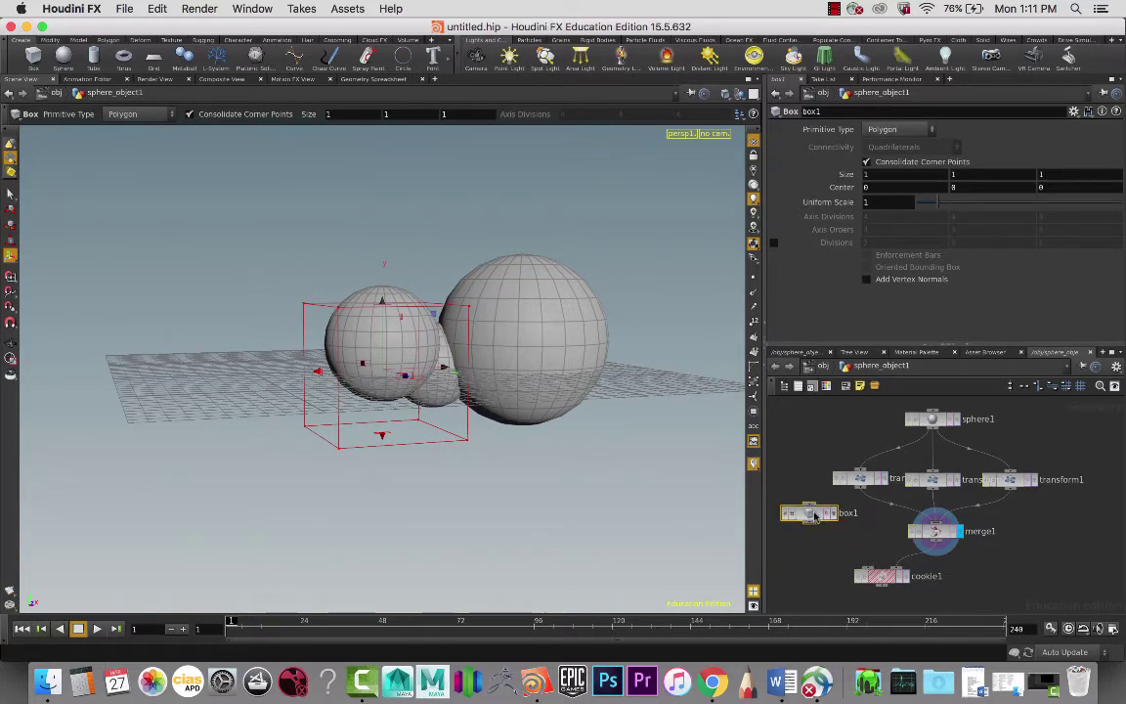
middle_drag(888, 556, 948, 555)
drag(871, 513, 847, 486)
Add a Transform node below box1, wire box1 through it into cookie1's first input, and display cookie1.
key(Tab)
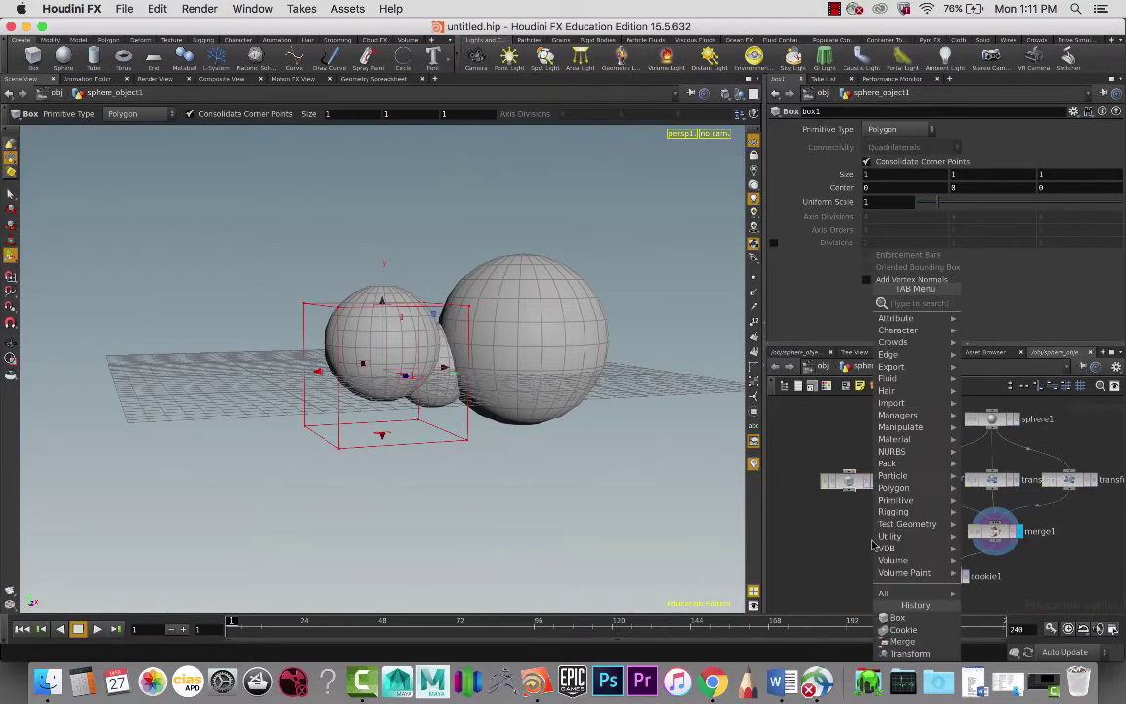
text(trans)
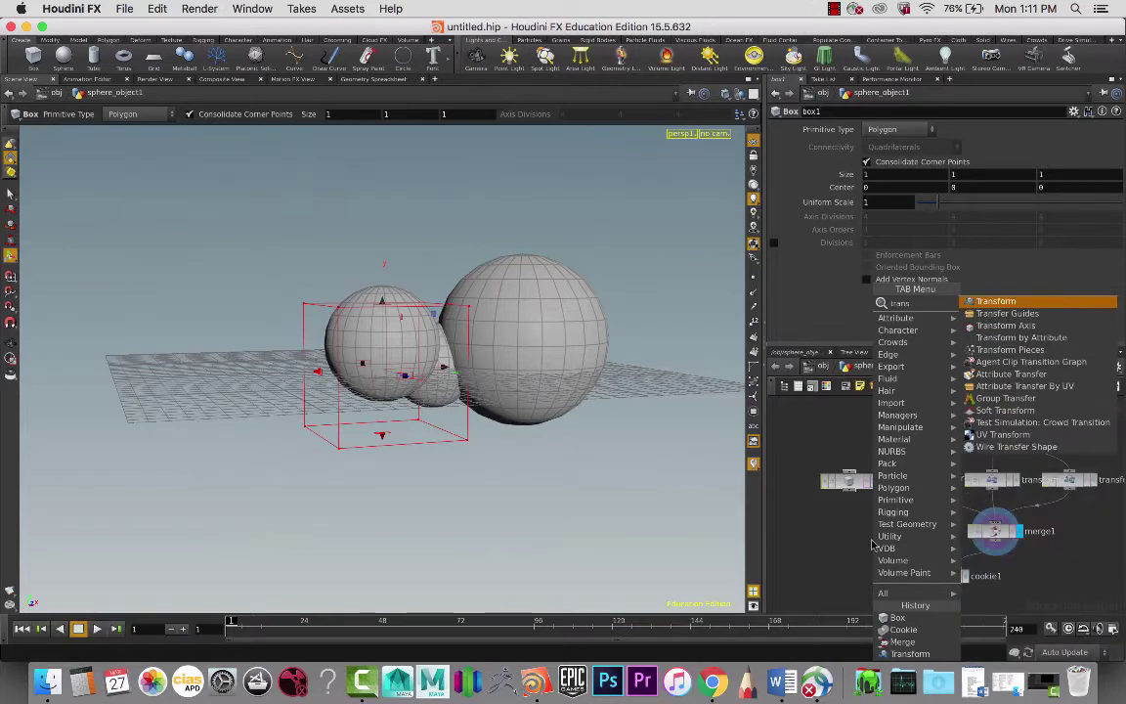
key(Return)
click(878, 536)
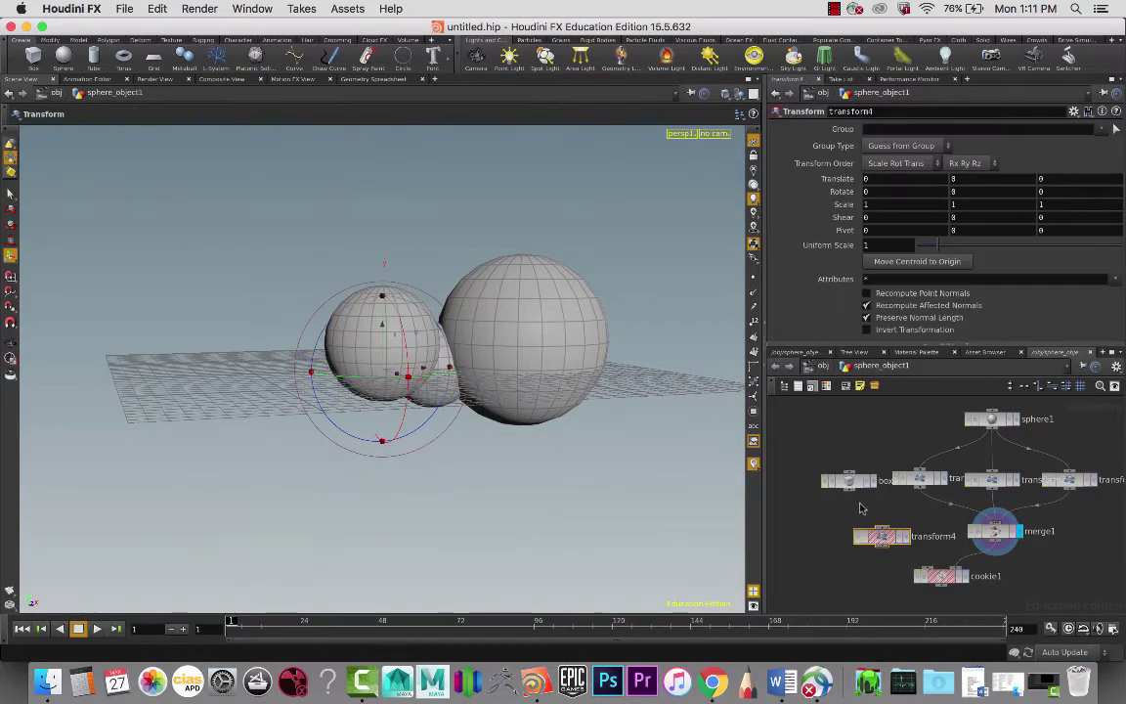
click(850, 494)
click(883, 528)
click(883, 547)
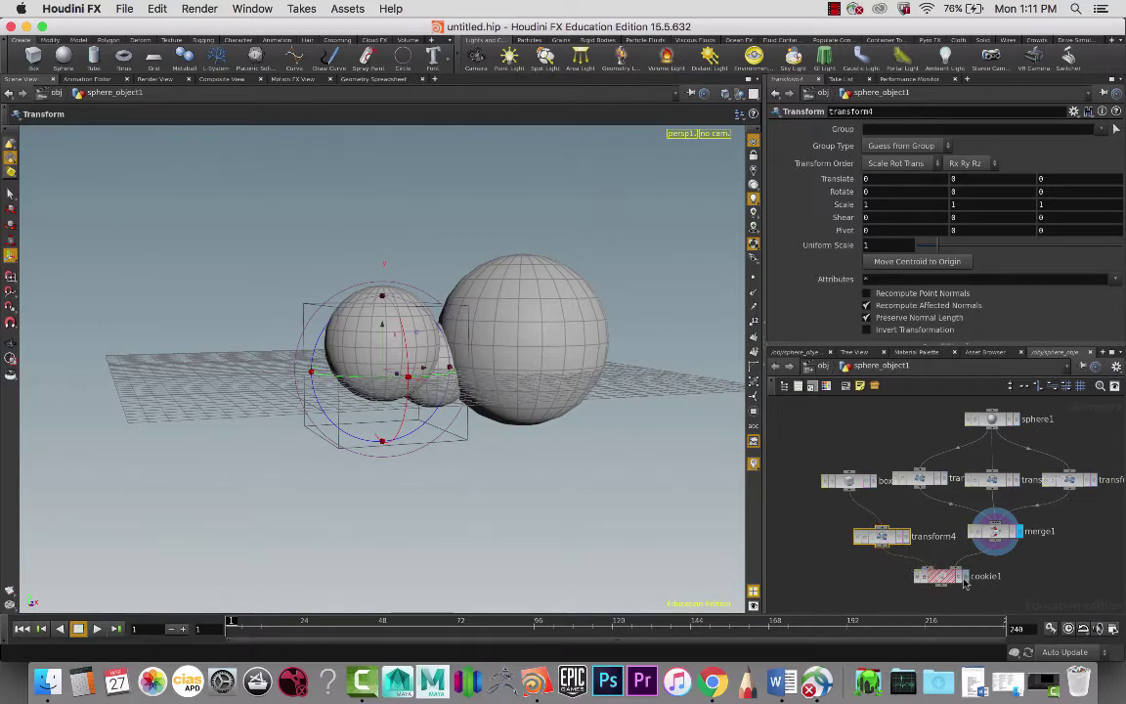
click(964, 576)
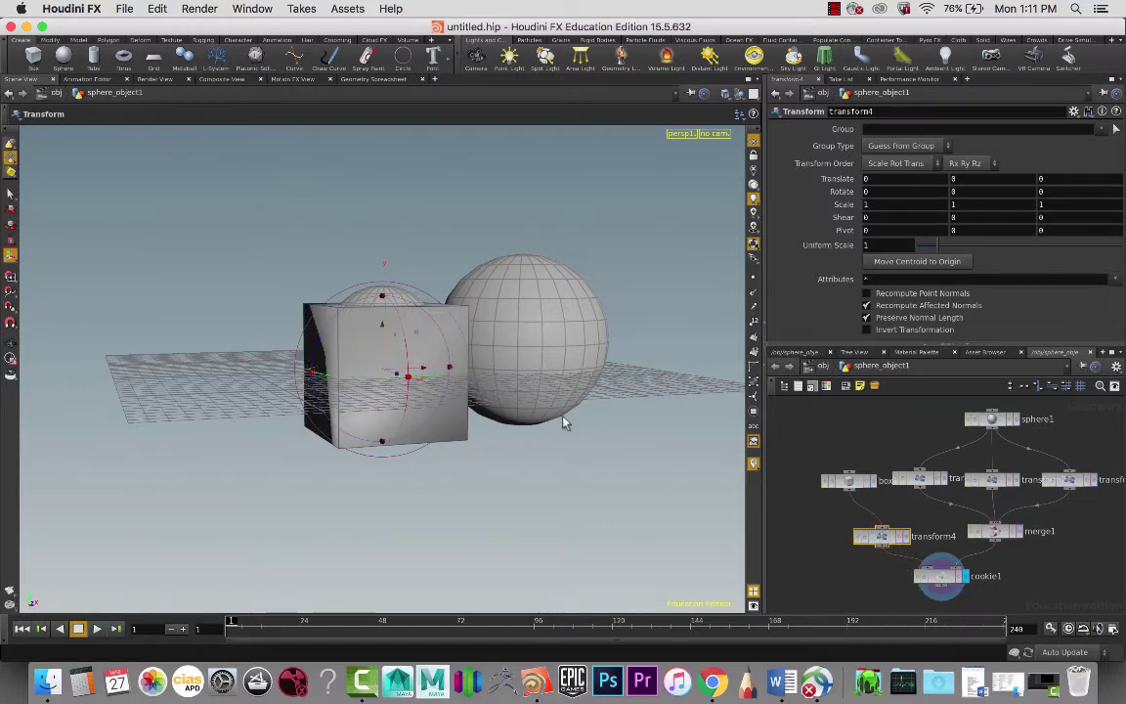
Move the box with transform4 to a translation of about 0.55 in X and -0.48 in Y.
drag(560, 425, 520, 430)
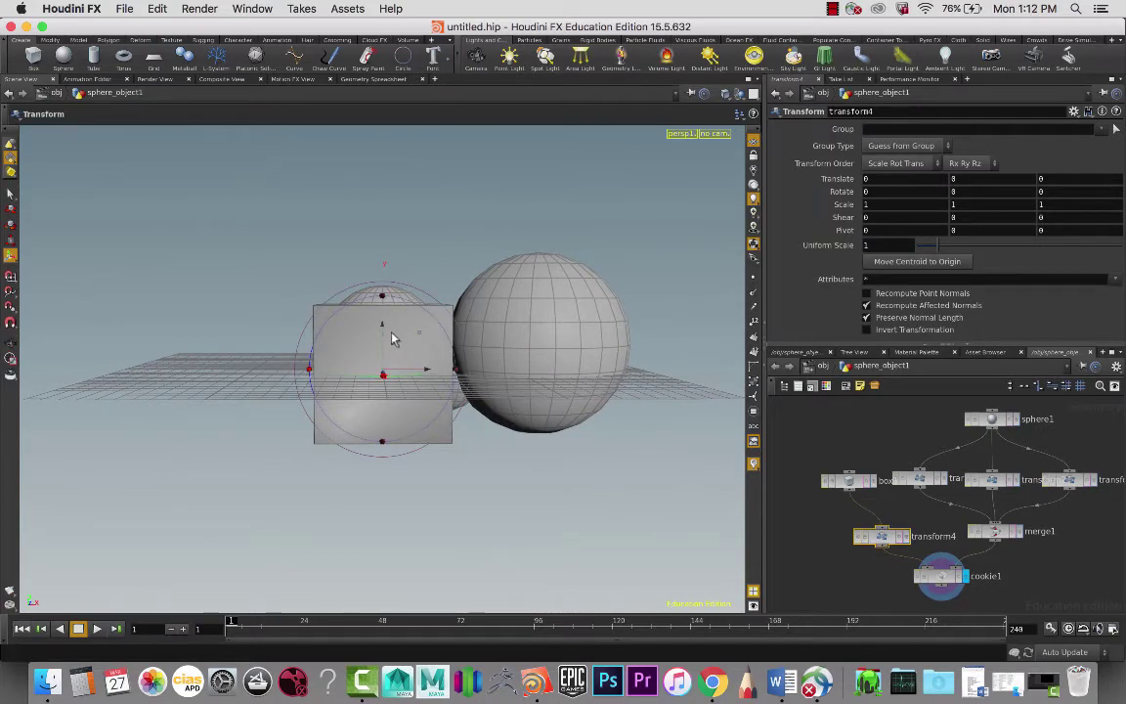
drag(382, 329, 396, 395)
key(r)
key(s)
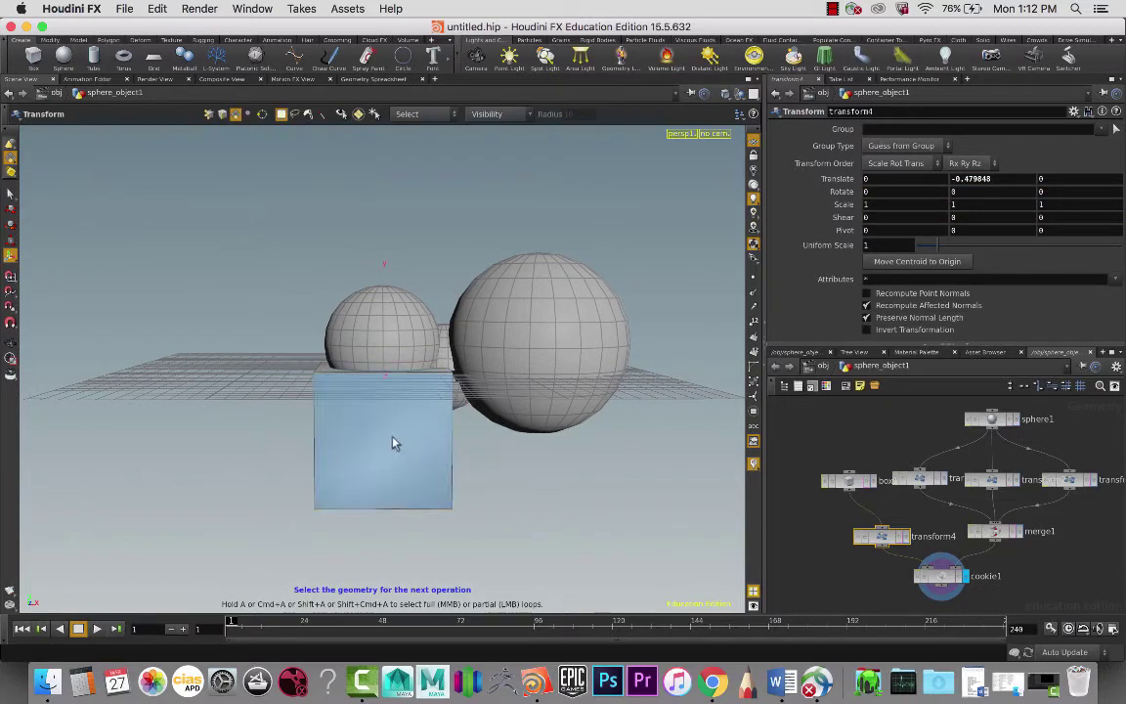
key(Return)
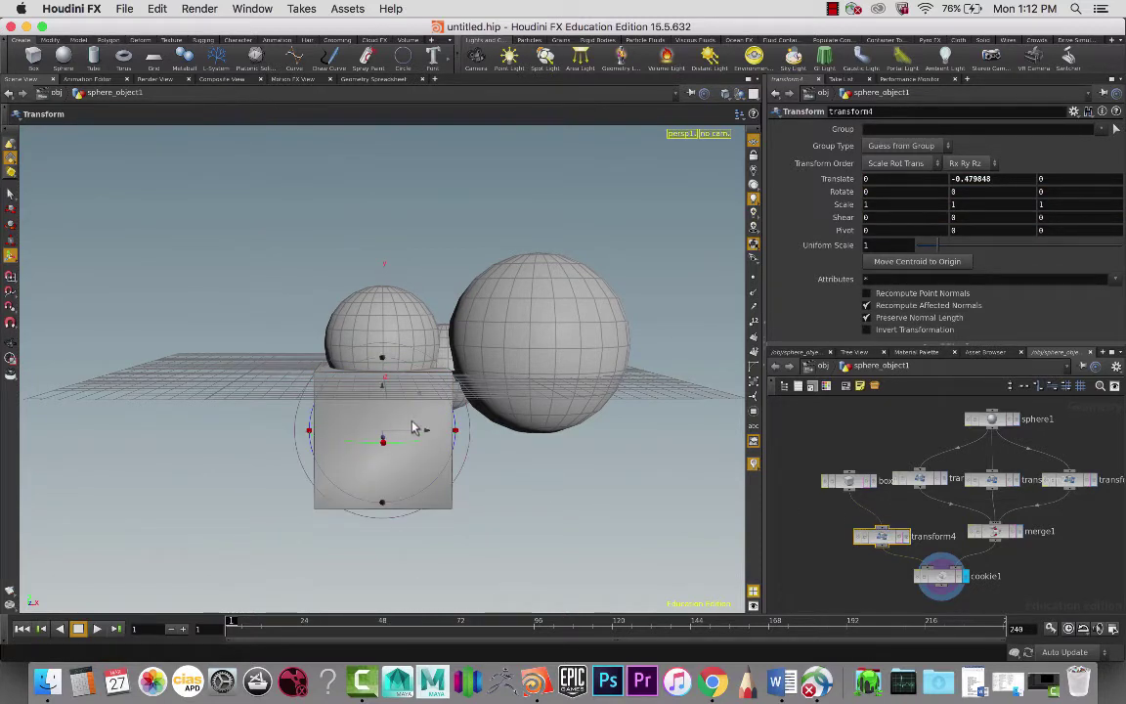
drag(427, 440, 501, 429)
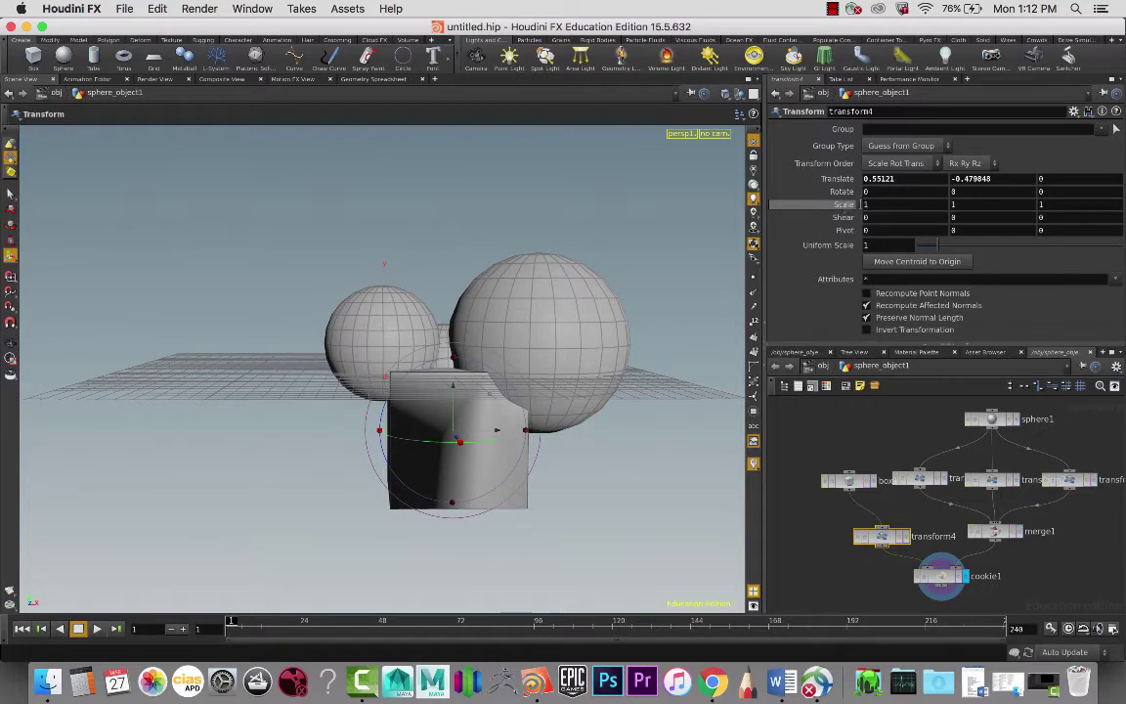
Scale the transform4 box to 2.9 in X and 3.3 in Z, and raise it to a Y translation of about -0.37.
middle_drag(865, 204, 1090, 204)
key(Escape)
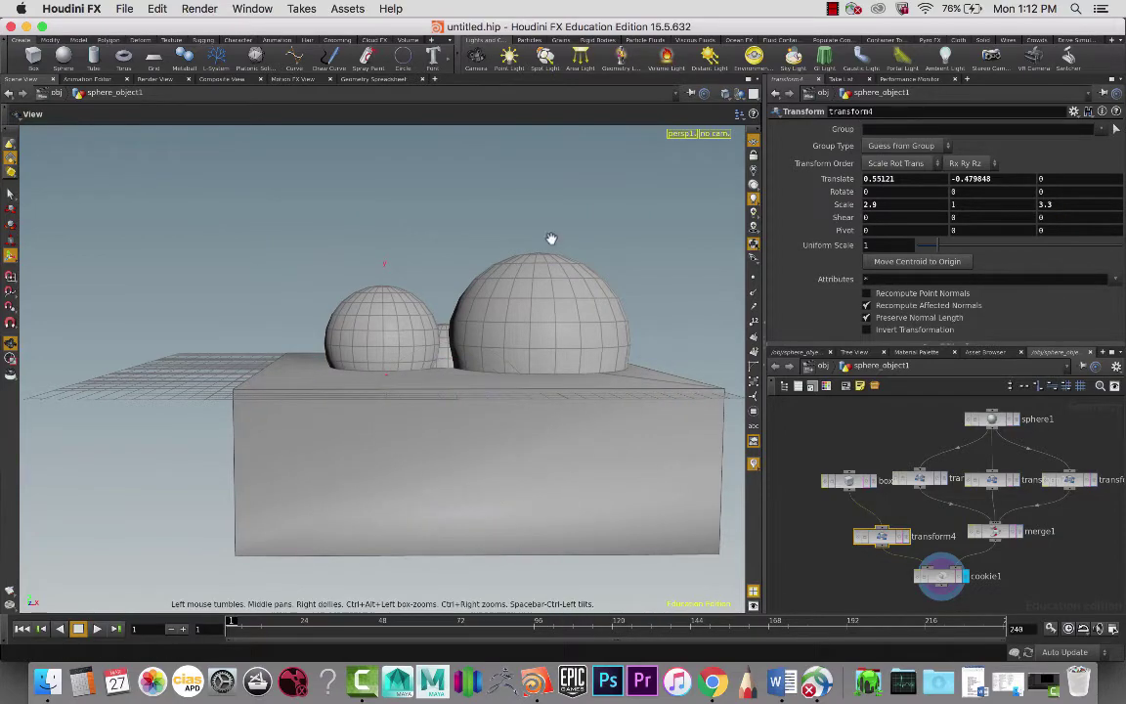
mouse_move(551, 232)
mouse_down()
mouse_move(694, 259)
mouse_move(802, 311)
mouse_move(579, 243)
mouse_move(558, 224)
mouse_up()
key(Return)
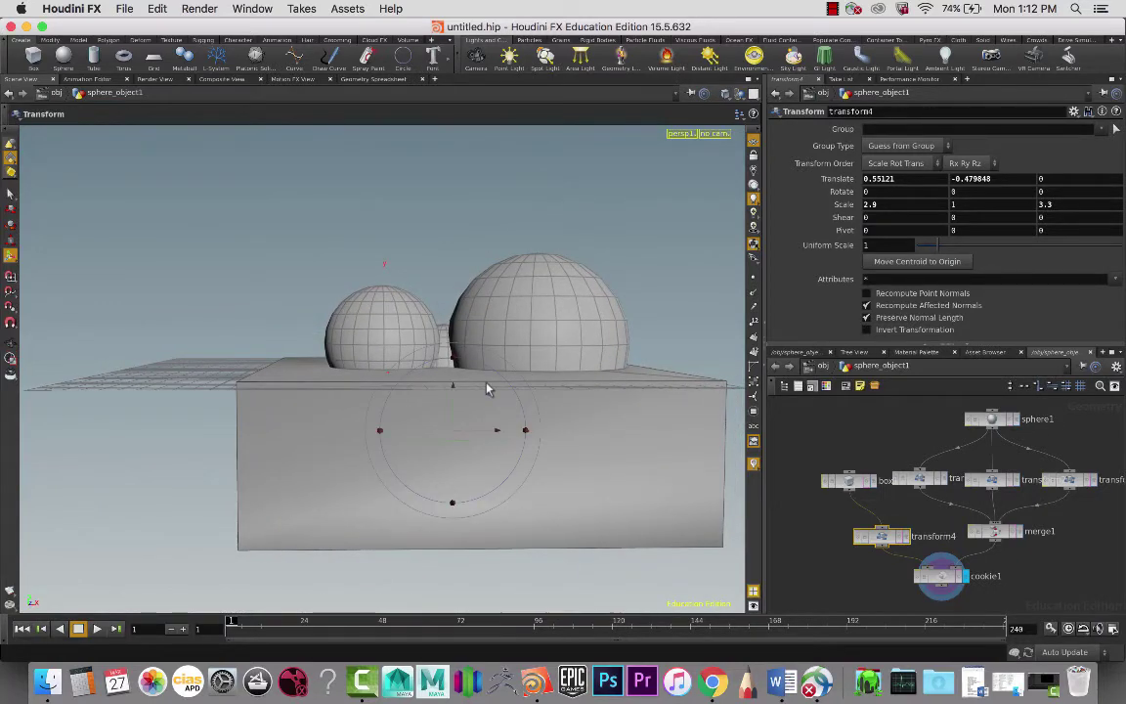
drag(453, 391, 455, 379)
key(r)
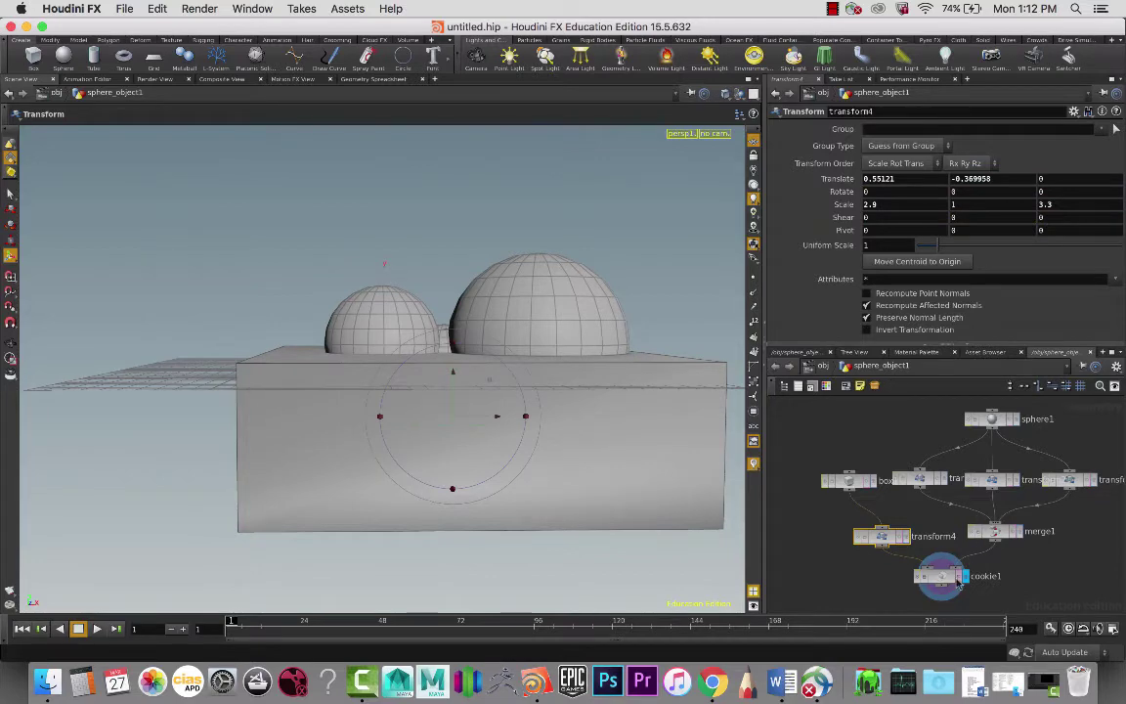
Try the A minus B Boolean operation on the cookie1 node.
click(940, 577)
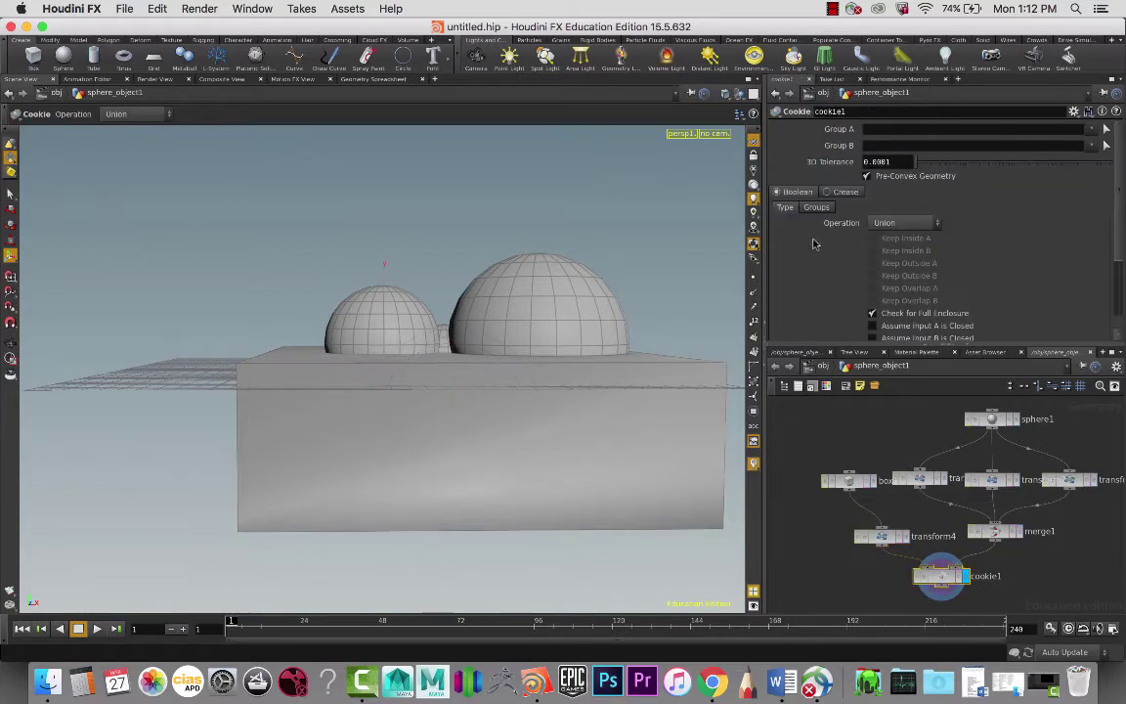
key(Escape)
drag(468, 280, 606, 248)
key(Return)
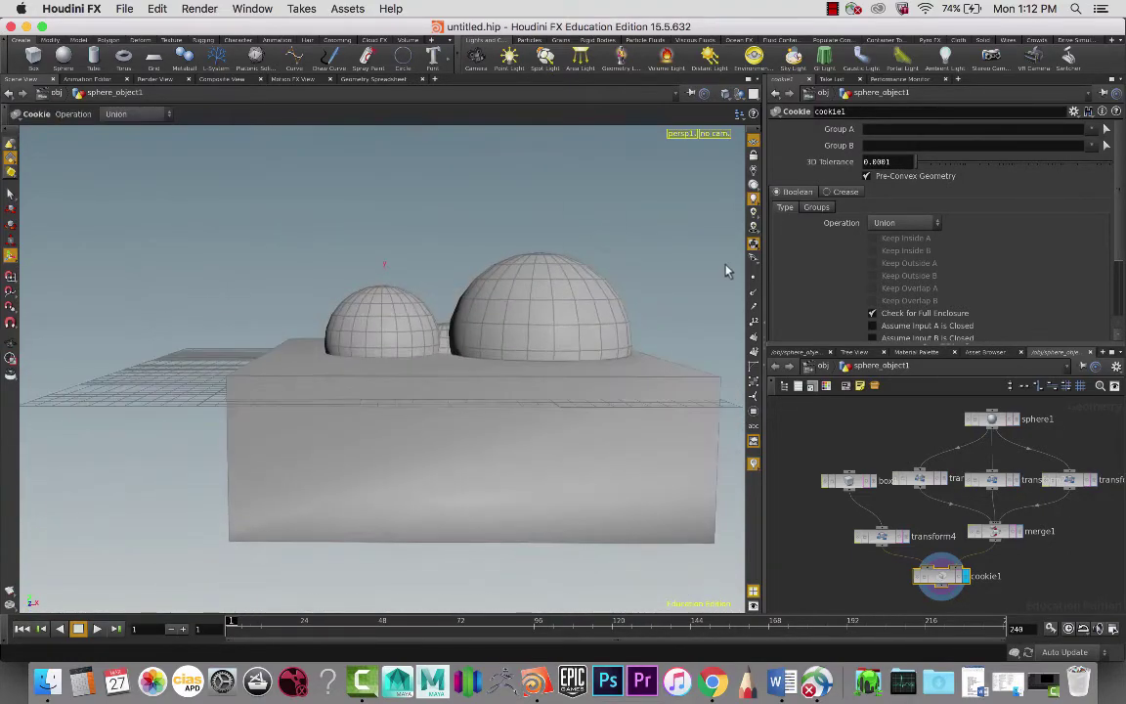
scroll(918, 288, down, 3)
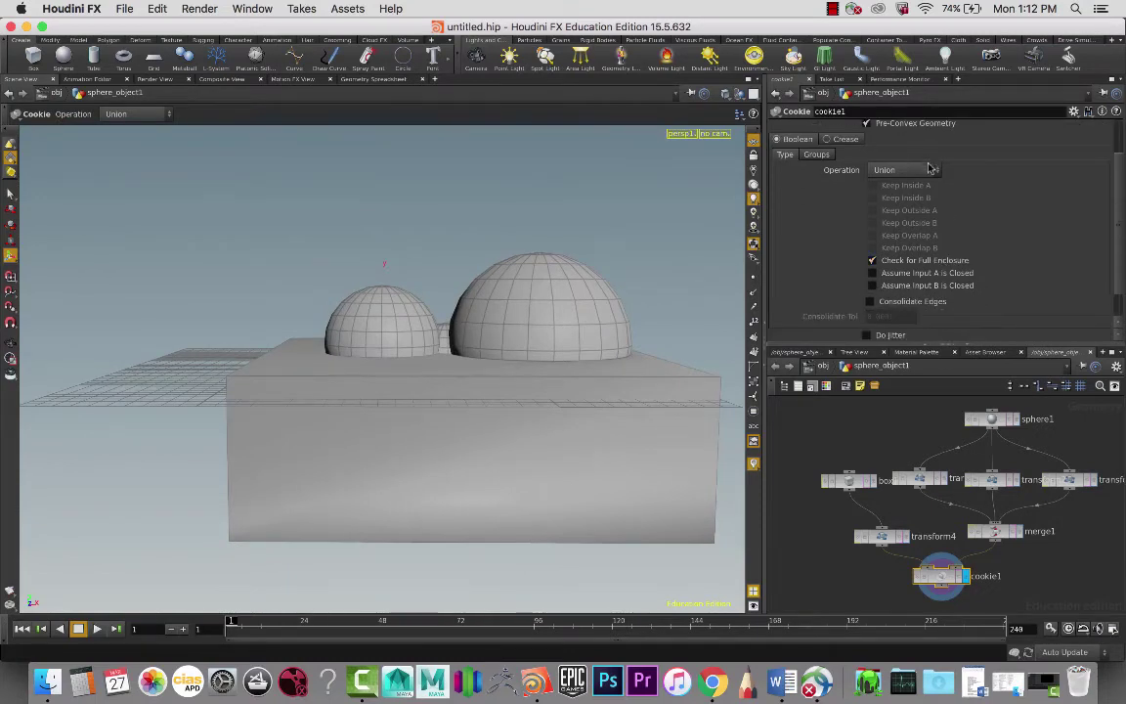
click(928, 169)
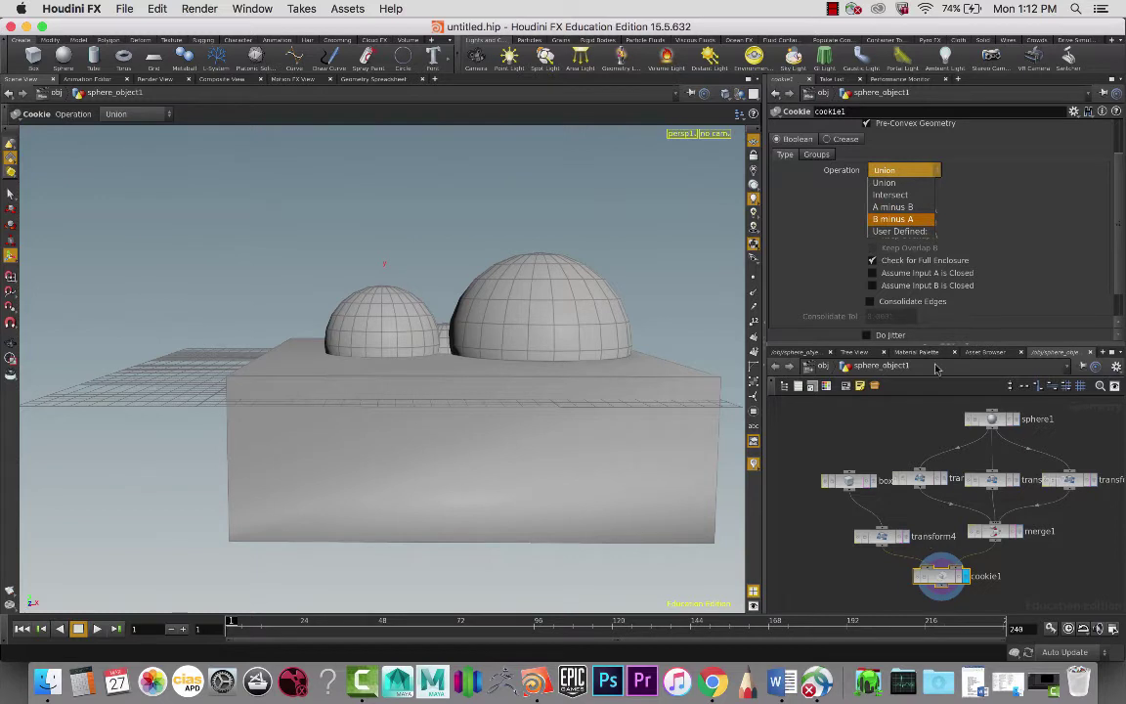
click(893, 207)
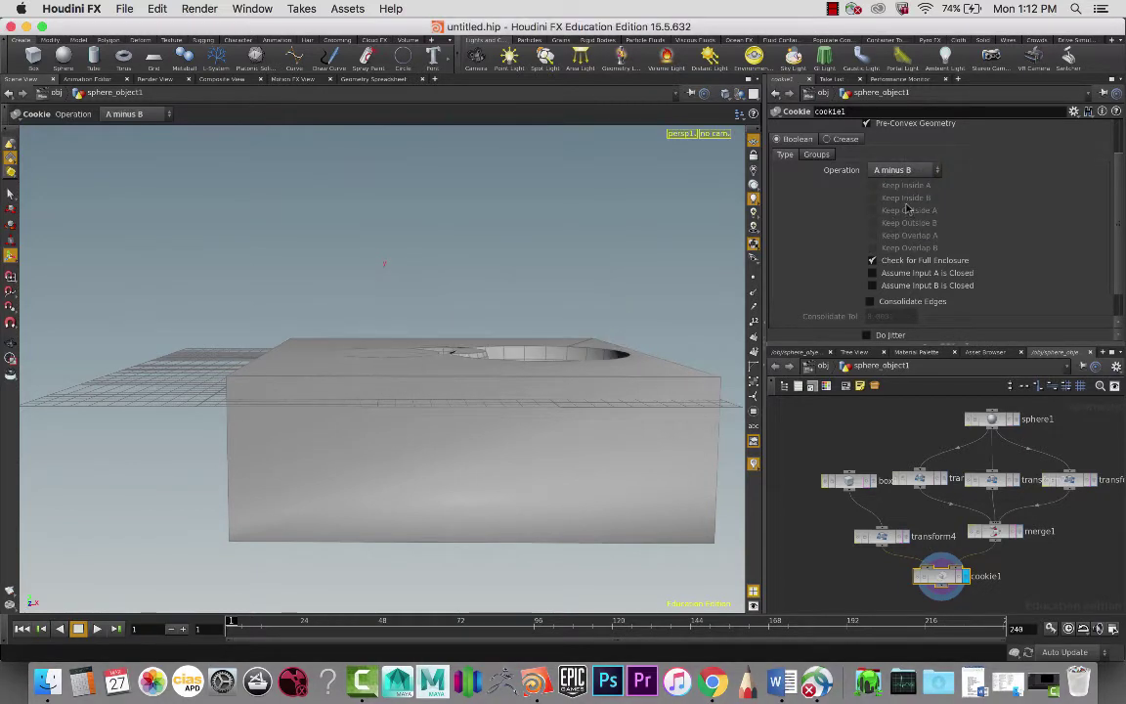
Set cookie1's Boolean operation to B minus A to cut the box away from the spheres, and inspect the flat undersides.
click(905, 170)
click(885, 231)
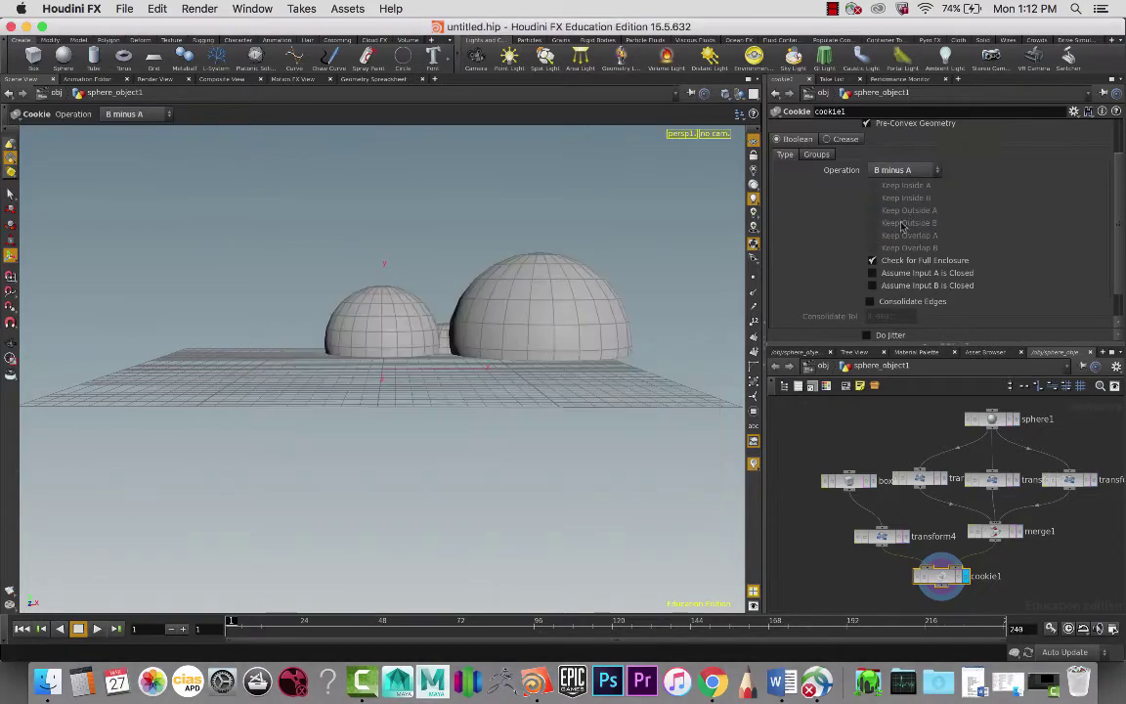
key(Escape)
drag(573, 405, 420, 447)
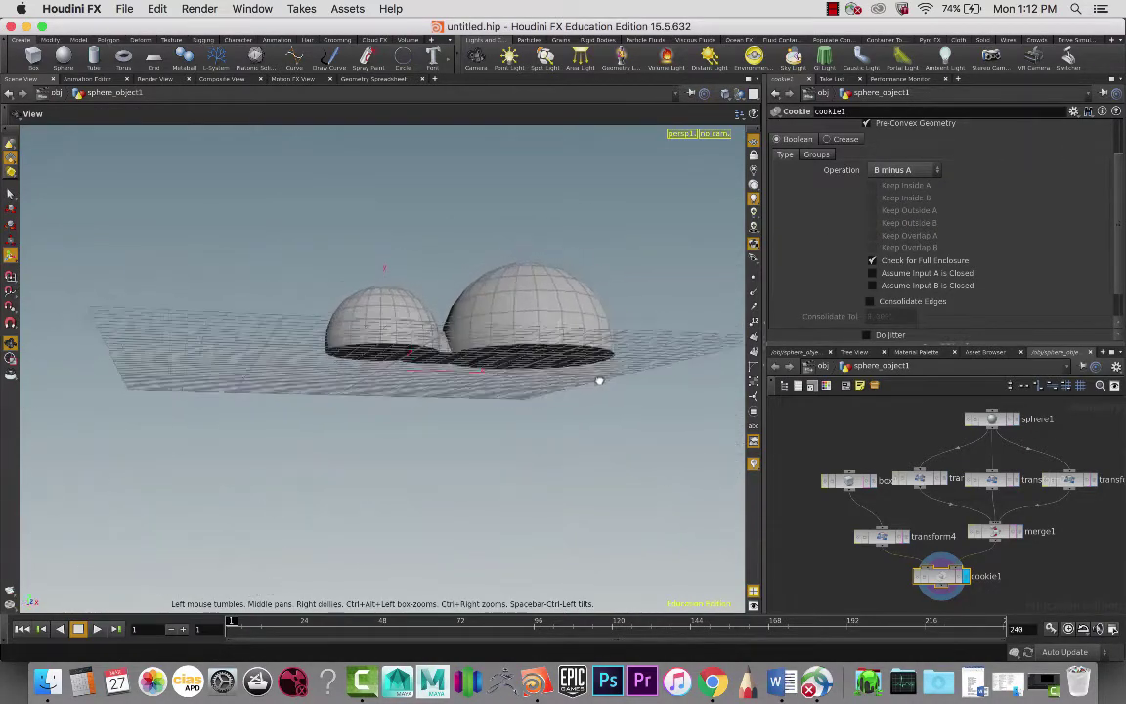
drag(600, 386, 586, 408)
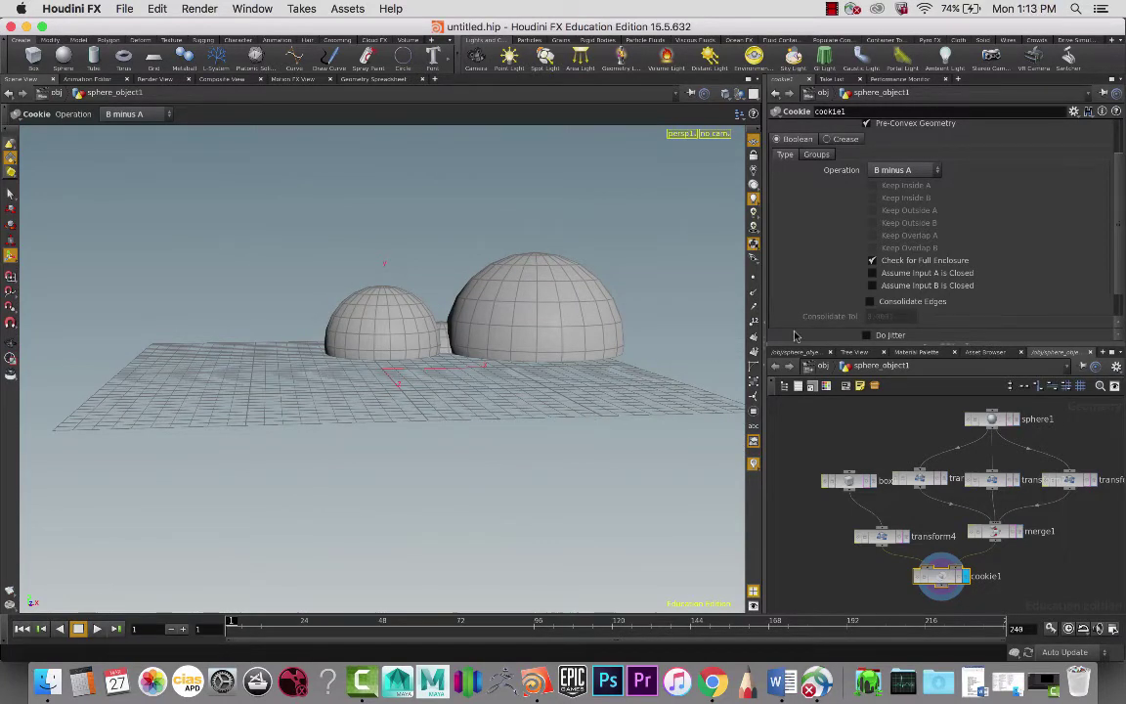
key(Escape)
mouse_move(497, 329)
mouse_down()
mouse_move(507, 317)
mouse_move(495, 294)
mouse_move(513, 410)
mouse_move(485, 378)
mouse_move(491, 330)
mouse_up()
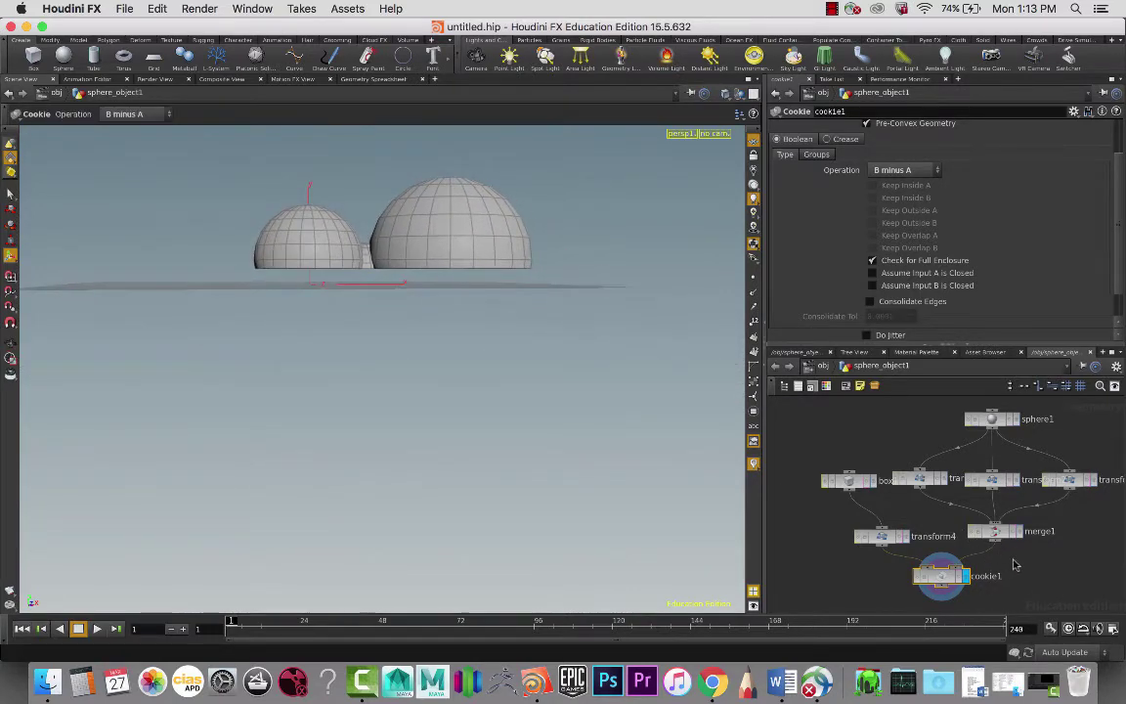
Add a Scatter node below cookie1, feed it from cookie1's output, and display the scattered points.
middle_drag(1007, 560, 947, 536)
scroll(957, 531, down, 4)
scroll(958, 534, up, 2)
key(Tab)
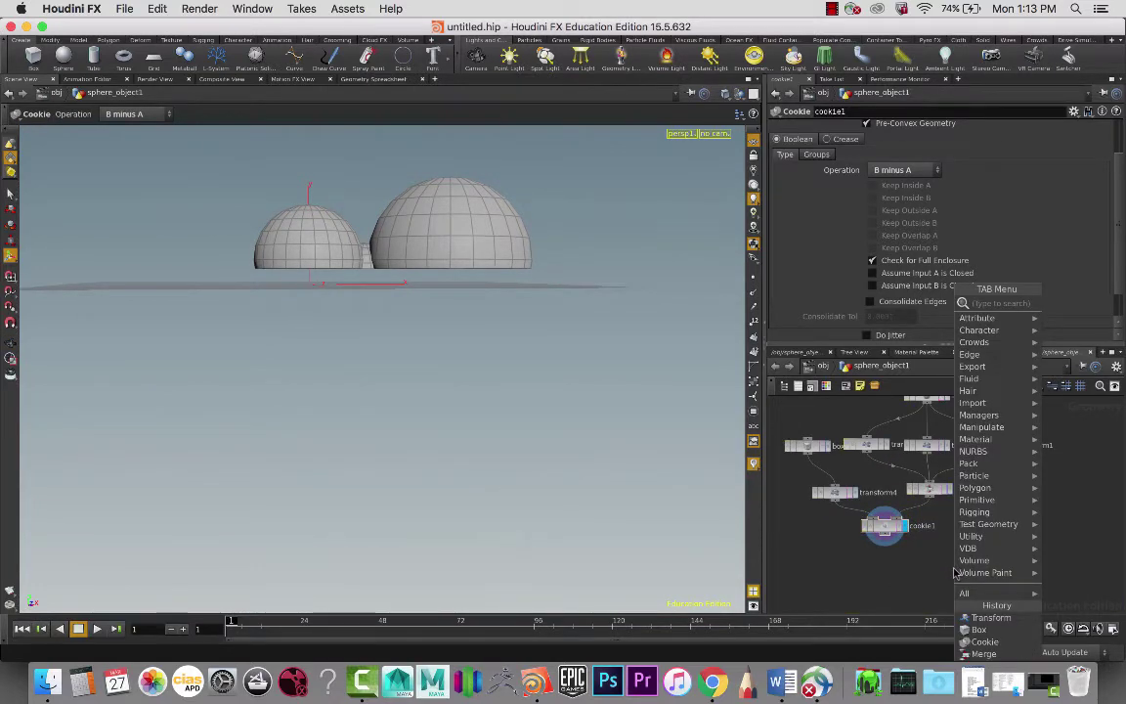
text(scatt)
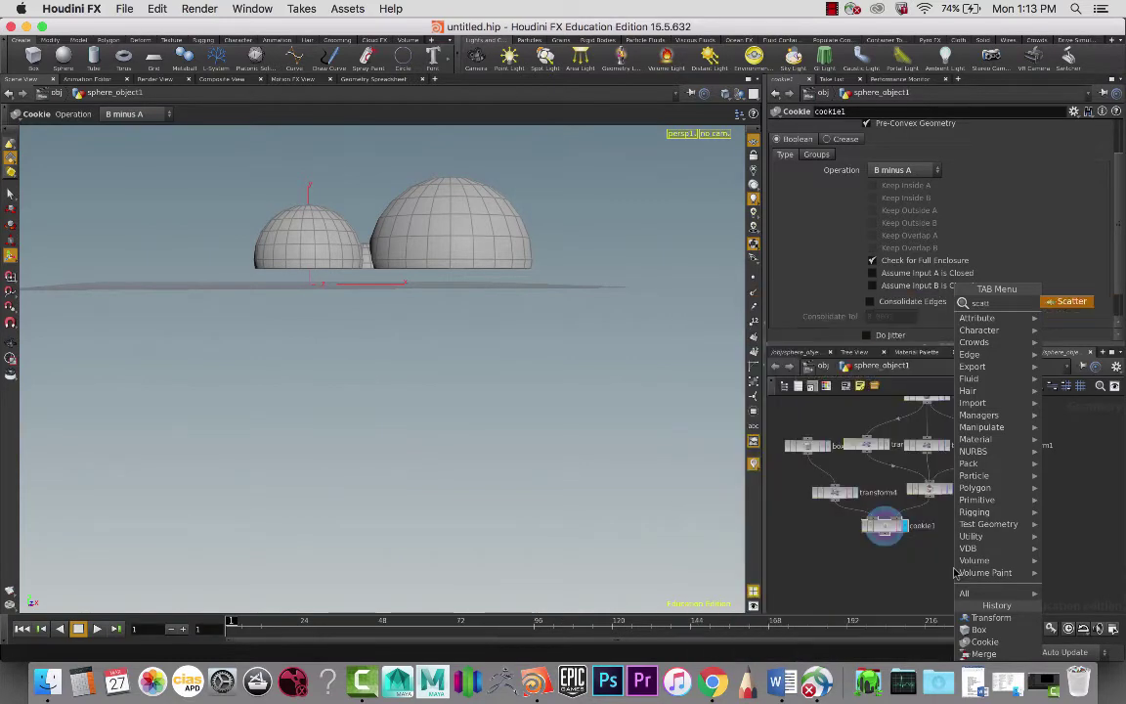
key(Return)
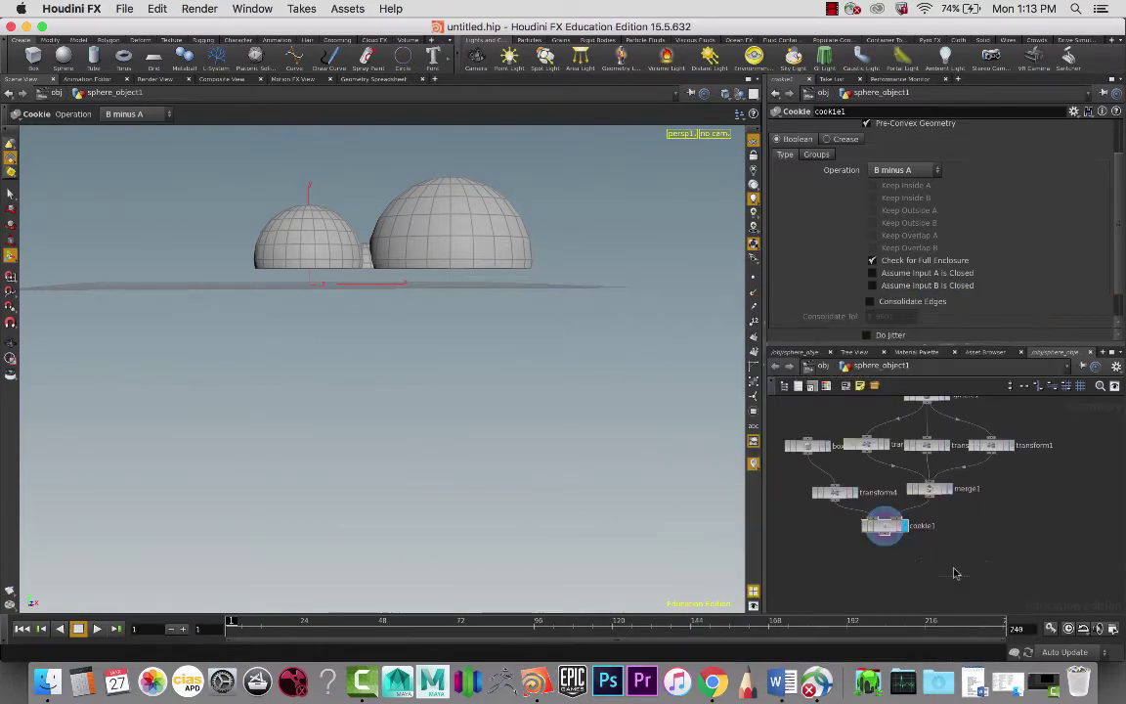
click(955, 573)
drag(899, 540, 964, 568)
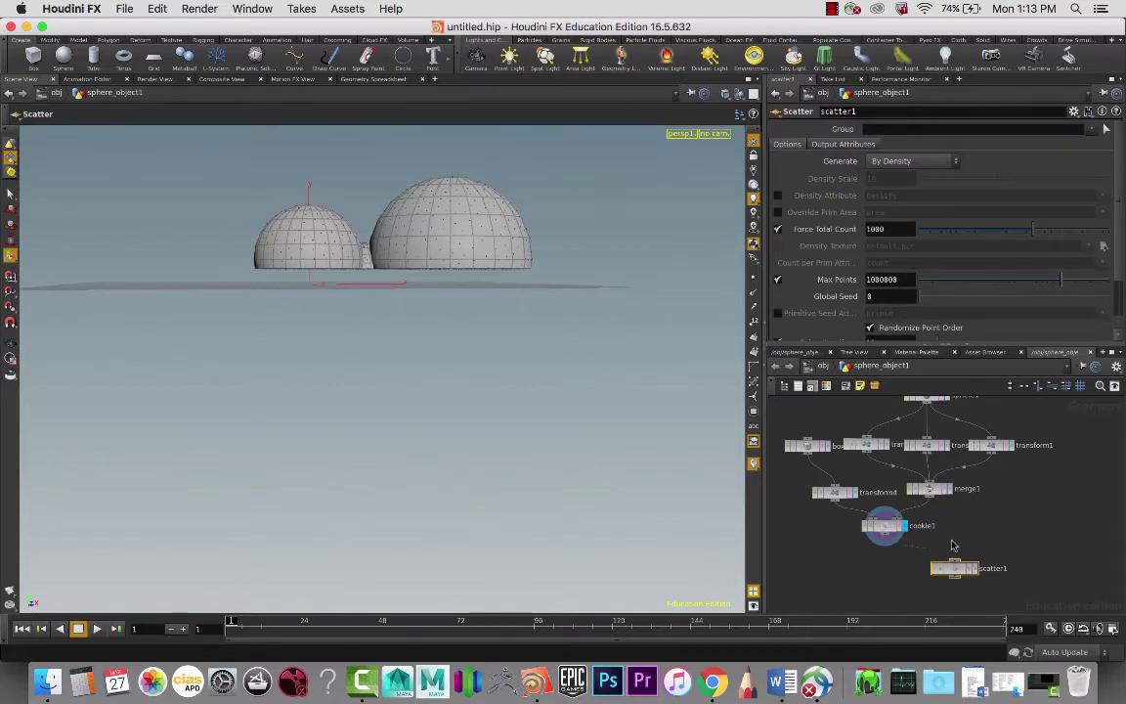
click(971, 568)
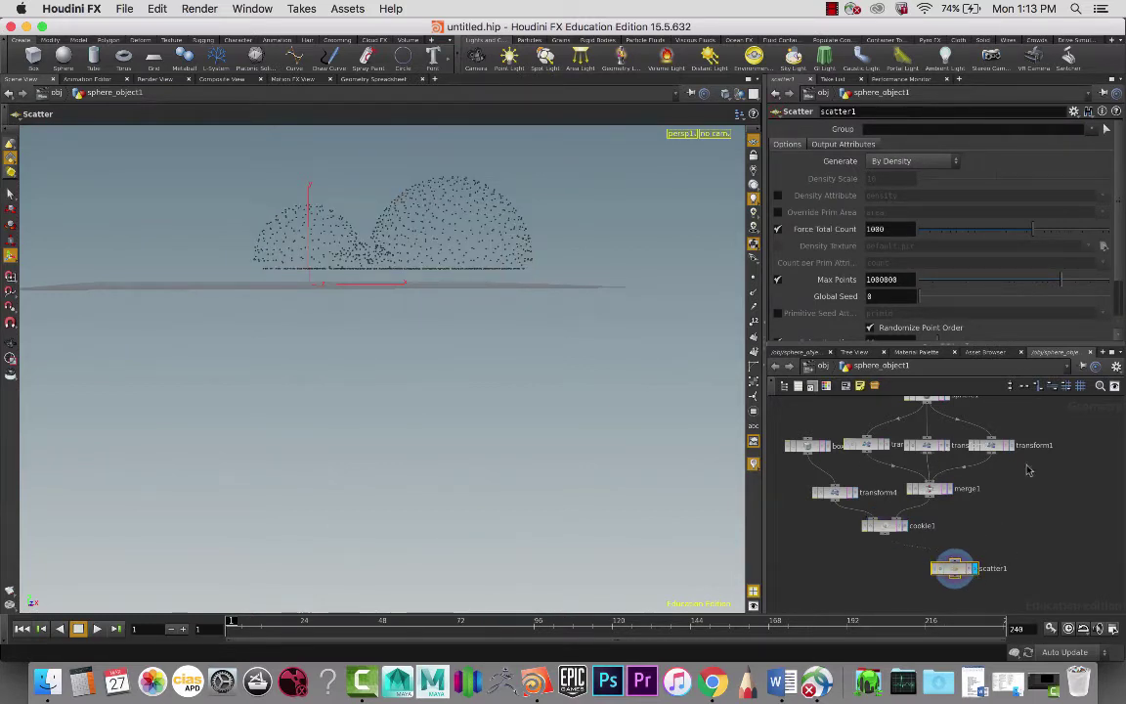
Set scatter1's Force Total Count to 11 and undo the stray wire connection made into scatter1.
middle_drag(1040, 491, 1005, 499)
key(Escape)
drag(542, 302, 422, 296)
key(Return)
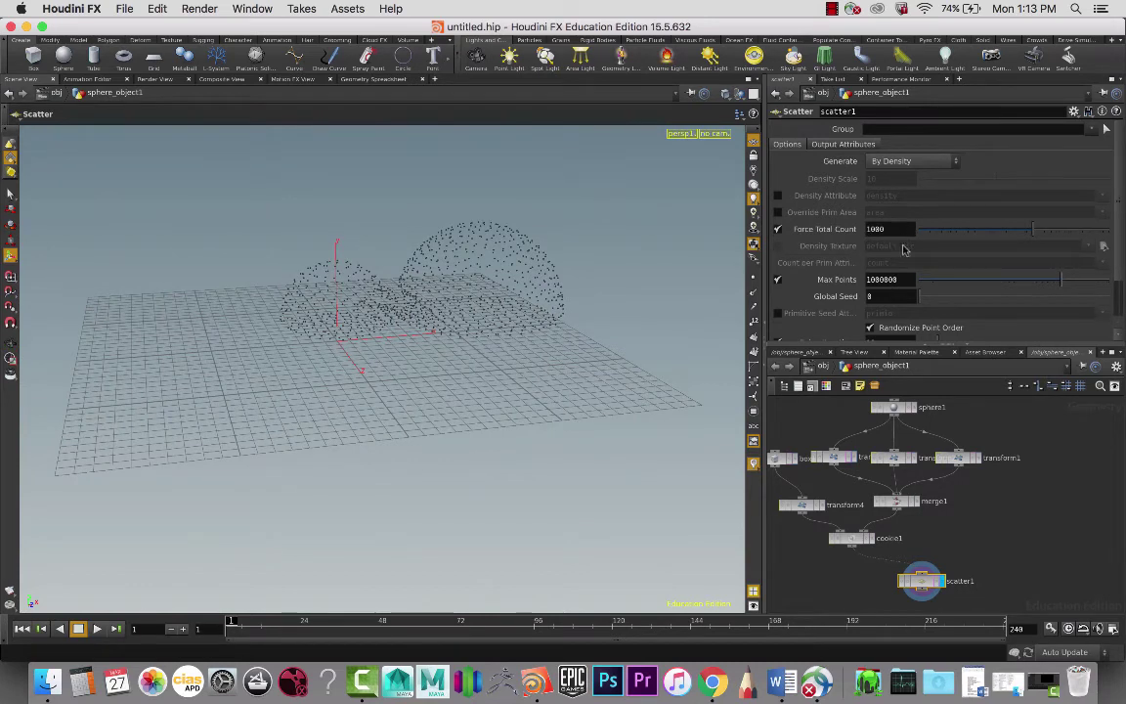
click(857, 229)
text(11)
key(Return)
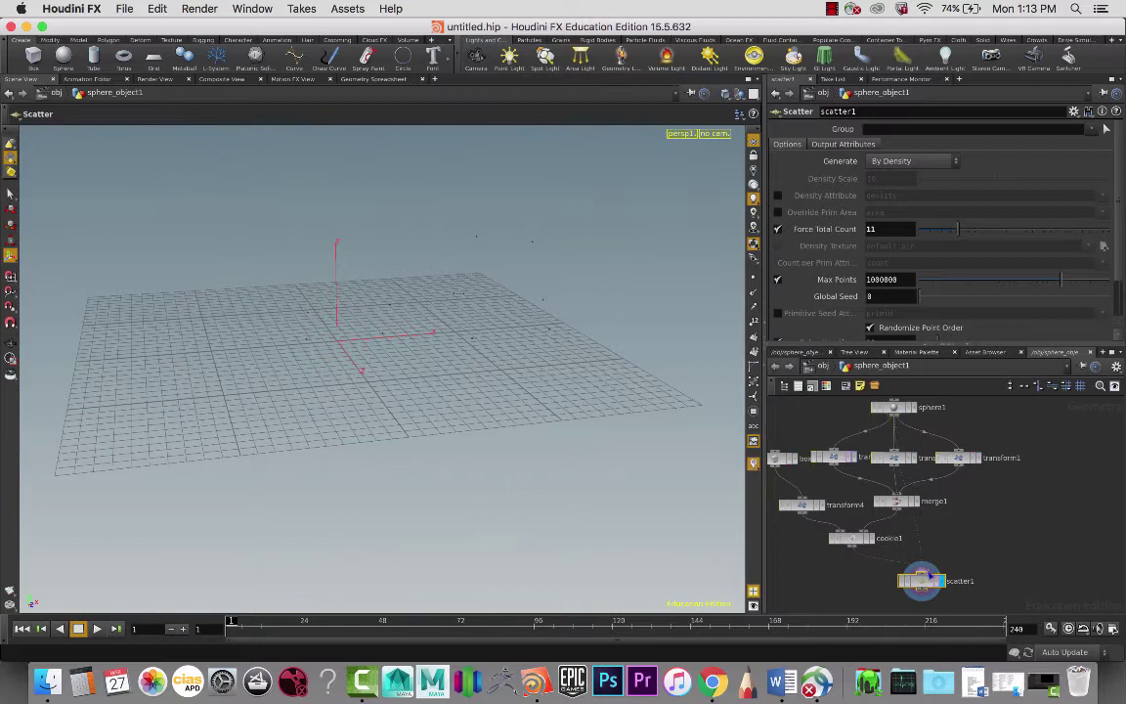
key(super+z)
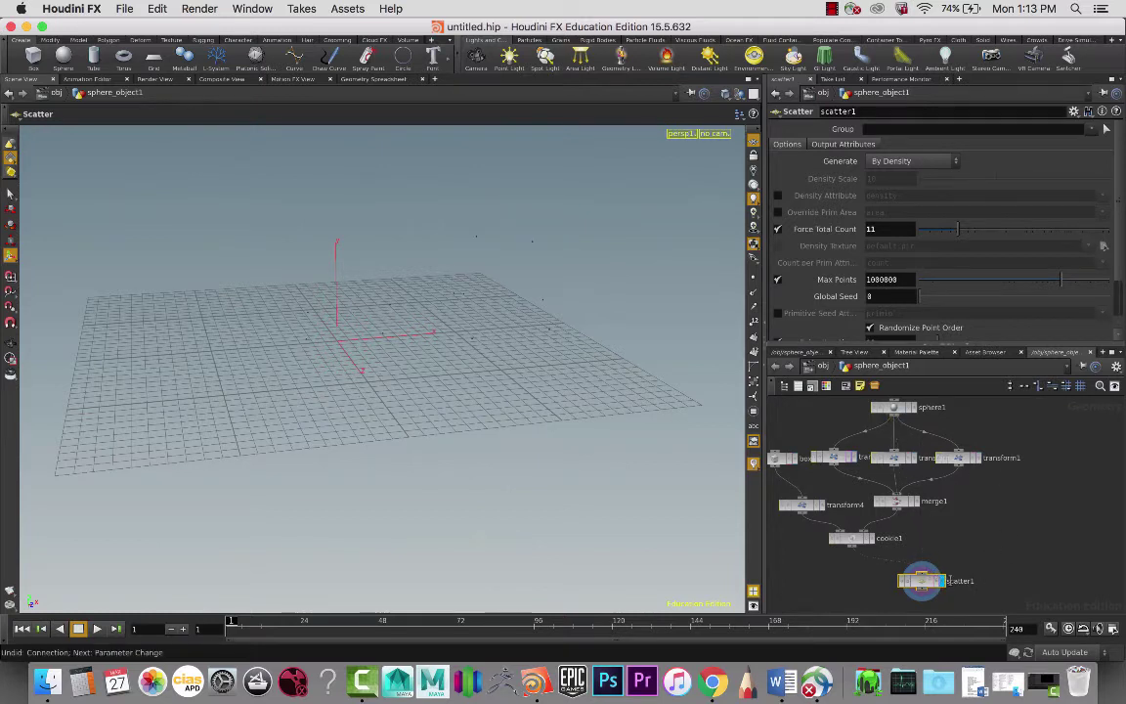
scroll(985, 578, down, 3)
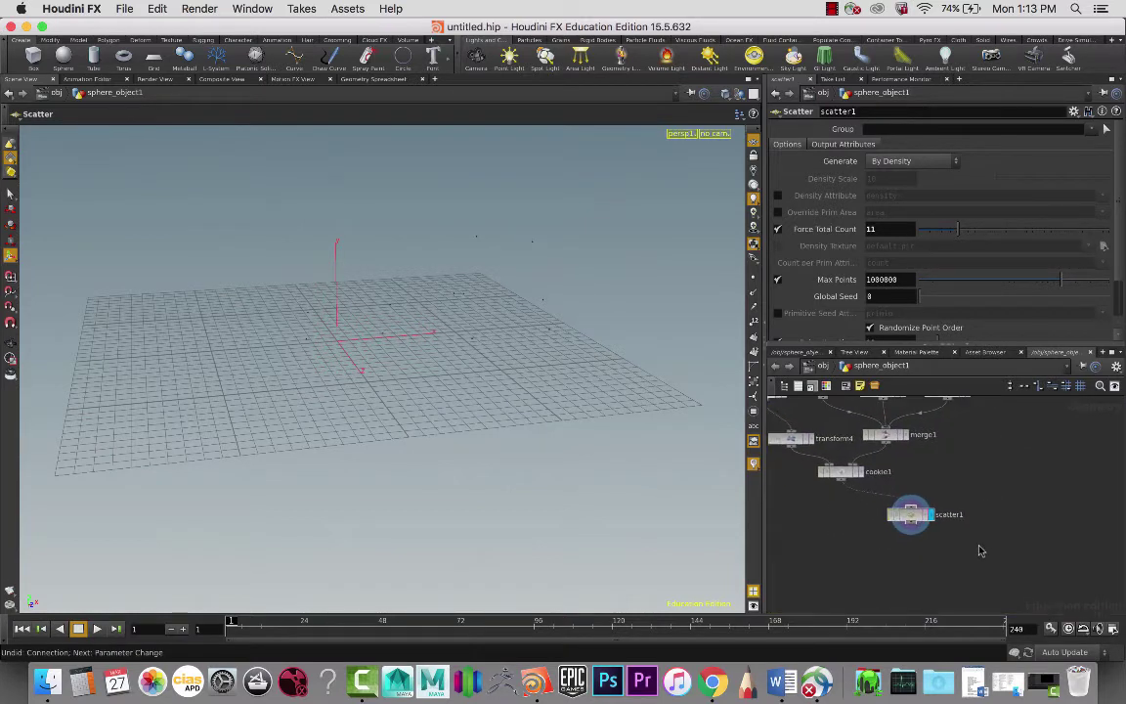
Add a Copy node below scatter1 and connect scatter1's output to its Template To Copy input.
key(Tab)
text(scatter)
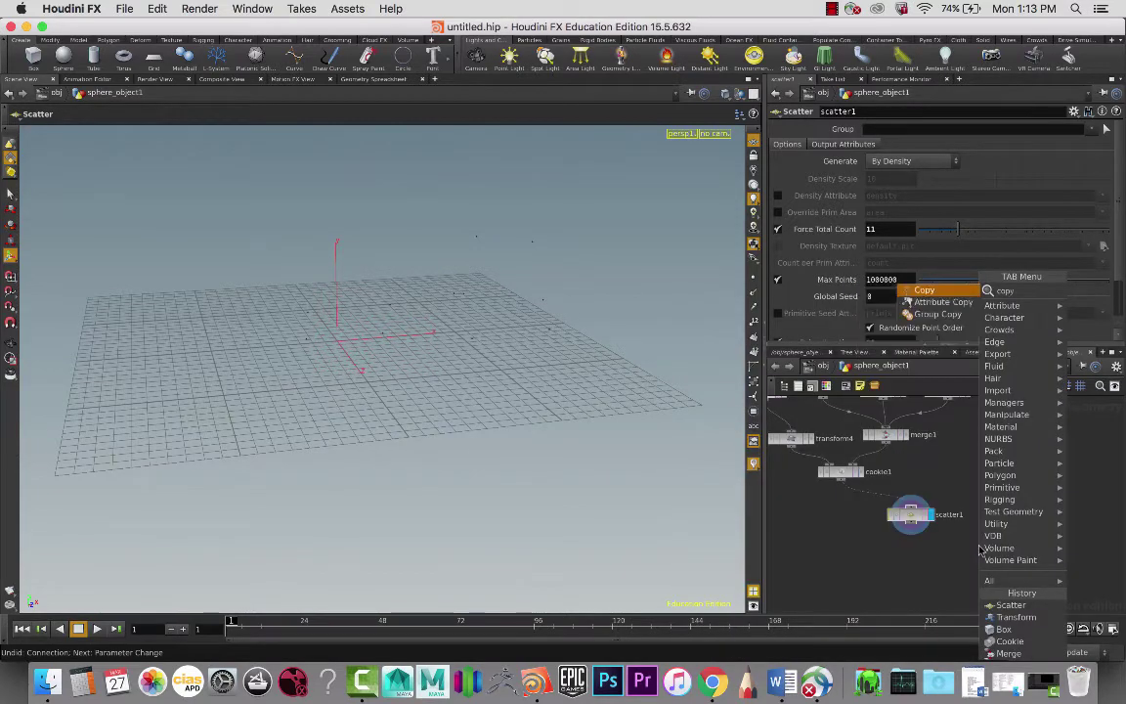
key(Return)
click(992, 575)
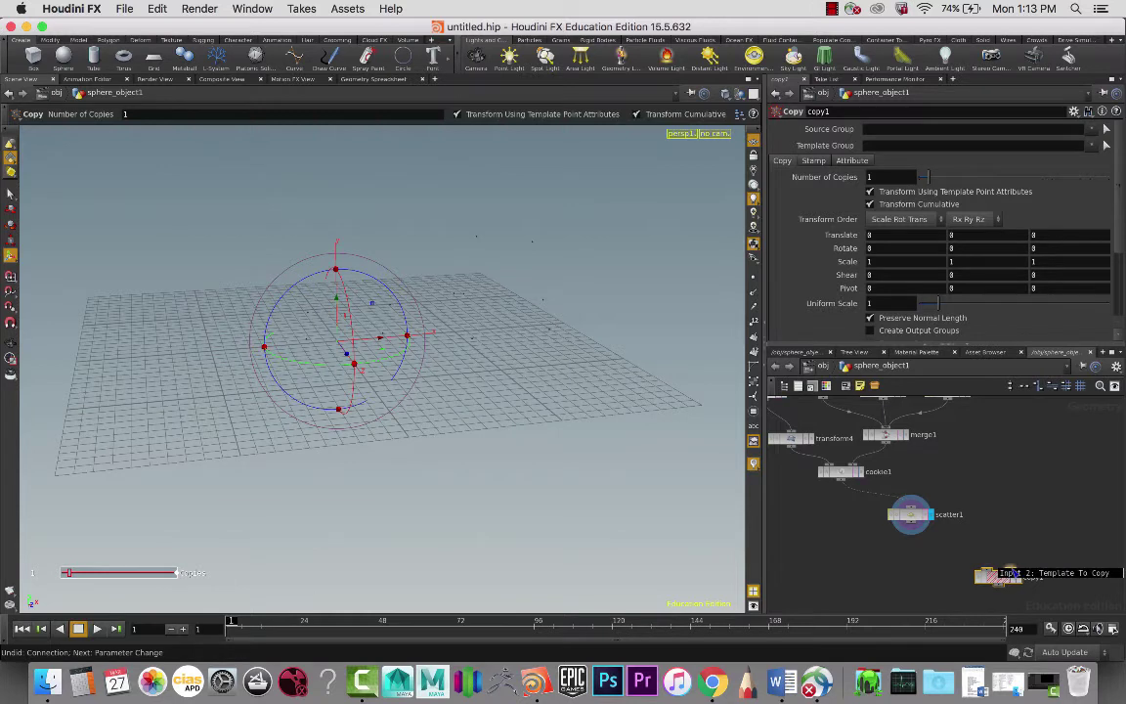
drag(1007, 573, 922, 535)
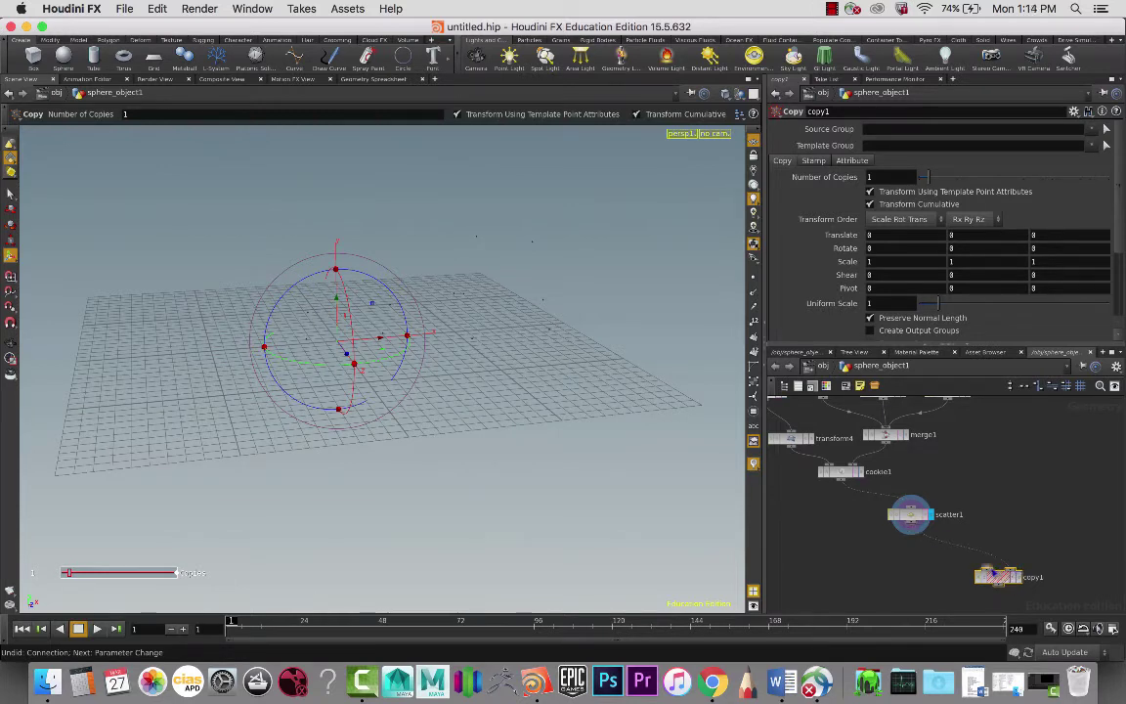
Connect sphere1's output to copy1's first input so a sphere is copied onto every scattered point.
mouse_move(979, 512)
middle_down()
mouse_move(977, 530)
mouse_move(1018, 558)
mouse_move(978, 500)
middle_up()
scroll(1005, 544, down, 1)
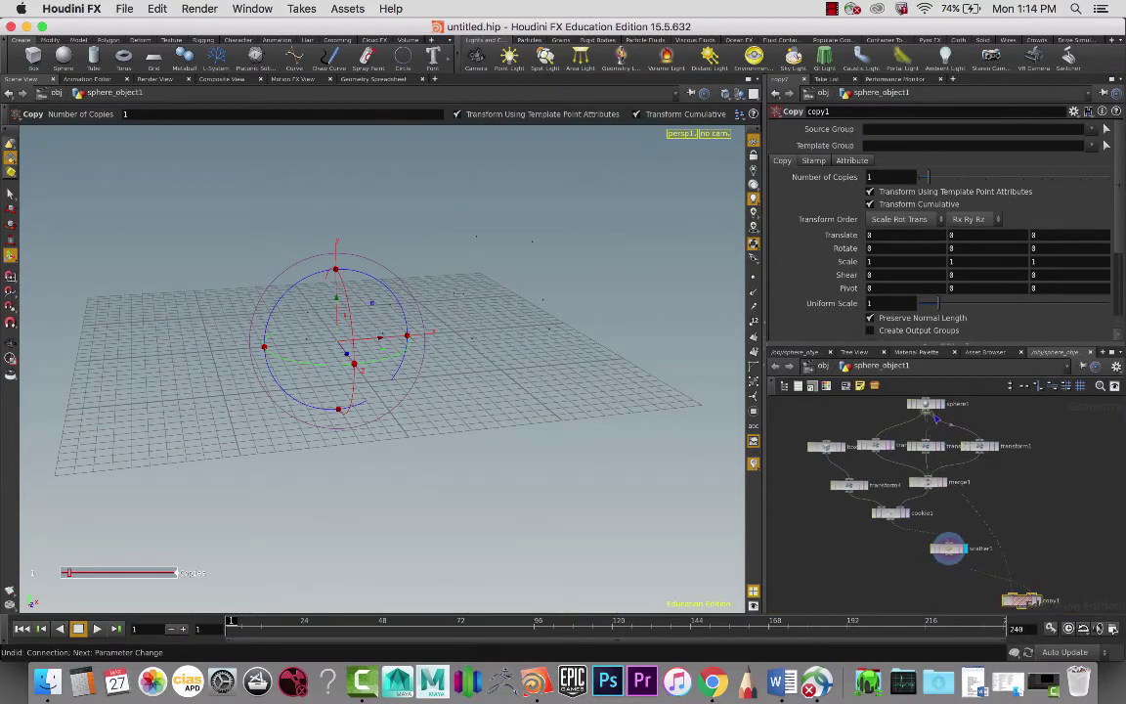
click(961, 451)
drag(1025, 602, 999, 588)
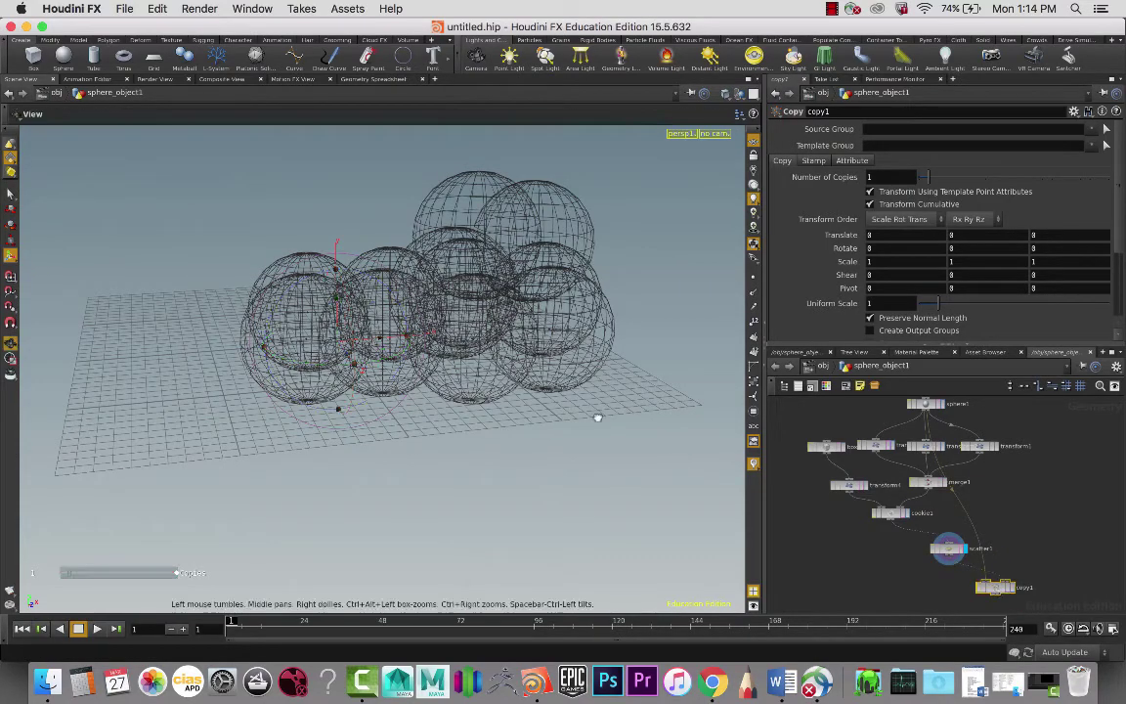
Examine from several angles how the copied spheres are distributed over the scattered points.
alt+drag(589, 402, 572, 440)
key(Return)
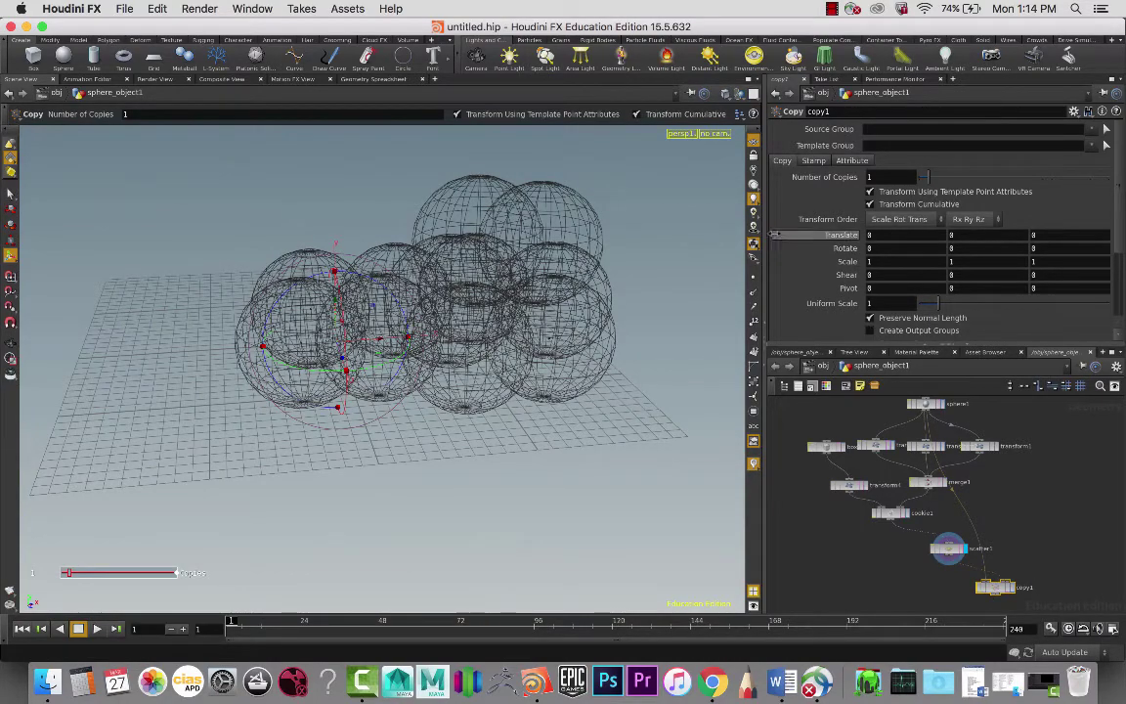
key(Escape)
drag(587, 292, 613, 307)
key(Return)
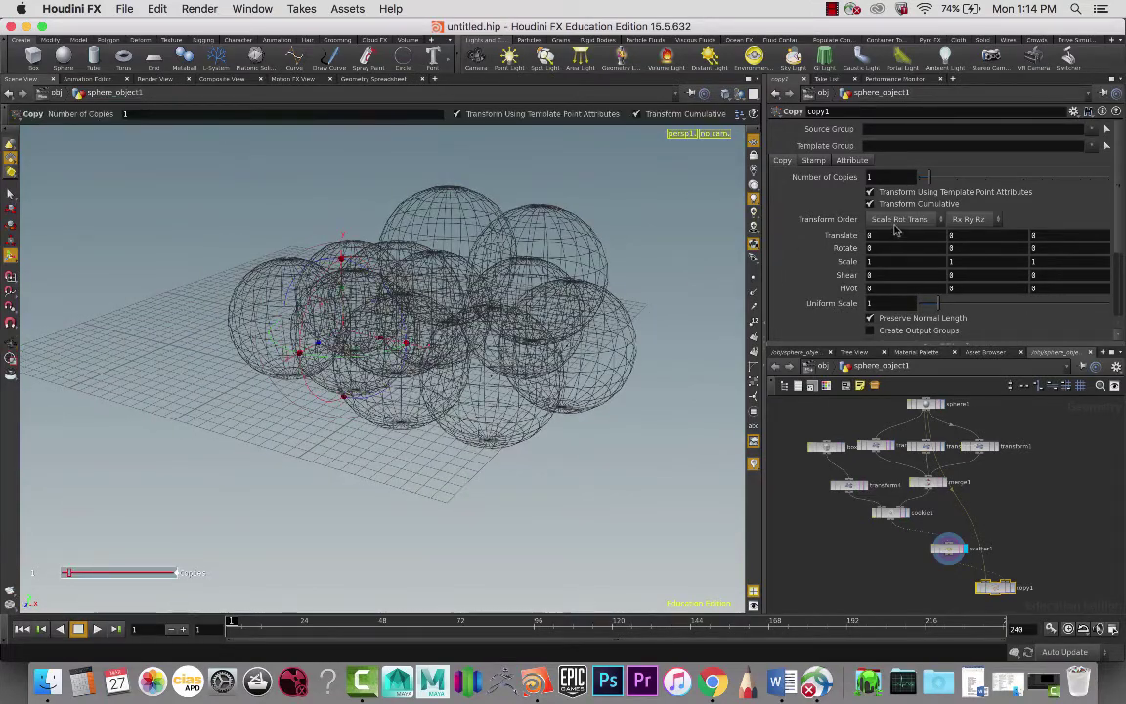
scroll(810, 276, down, 3)
scroll(810, 276, up, 1)
key(Escape)
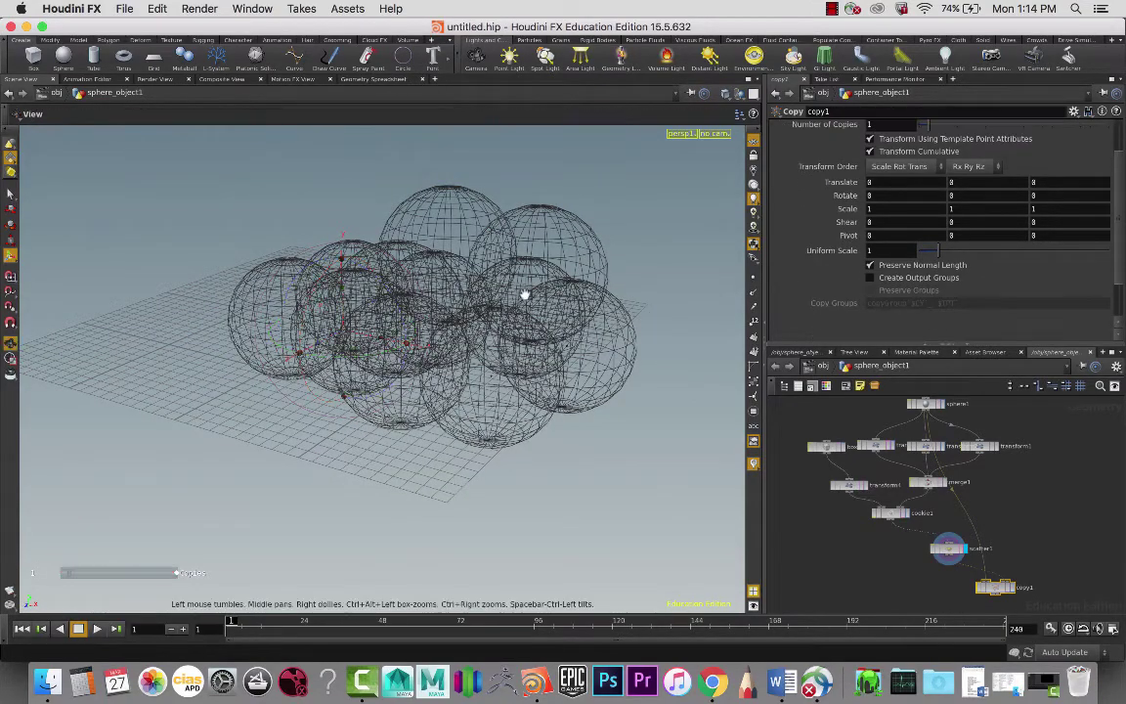
drag(520, 299, 720, 337)
key(Return)
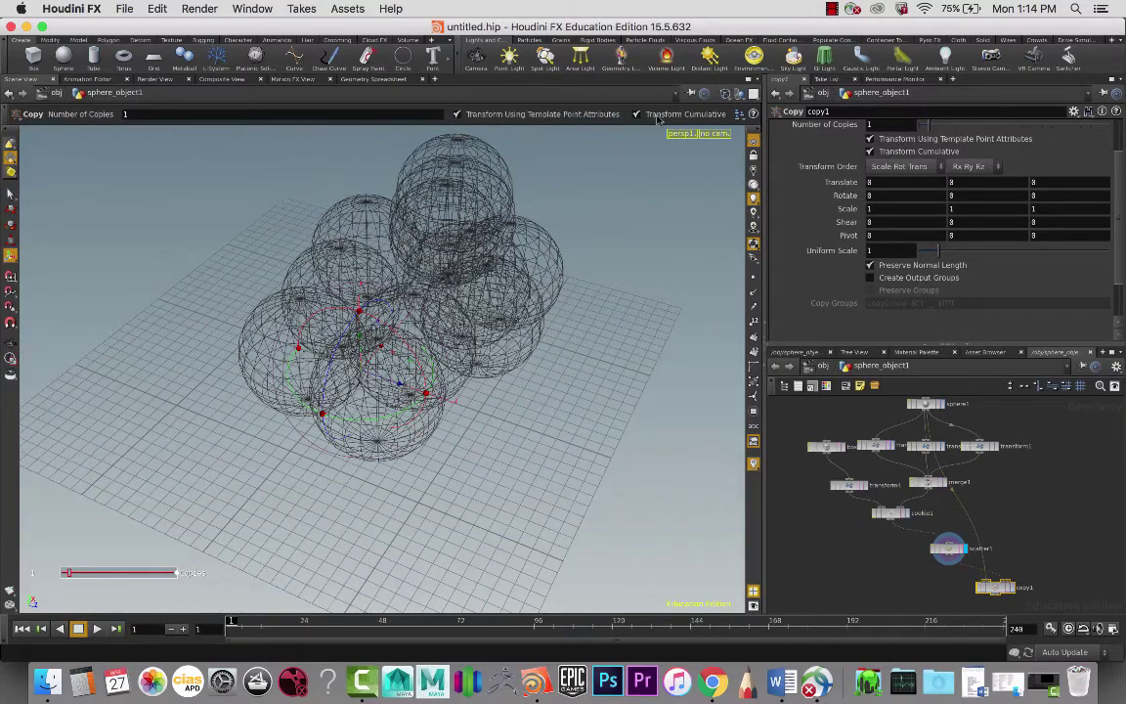
Choose Smooth Wire Shaded for the viewport, display copy1's output and inspect the shaded spheres.
click(725, 93)
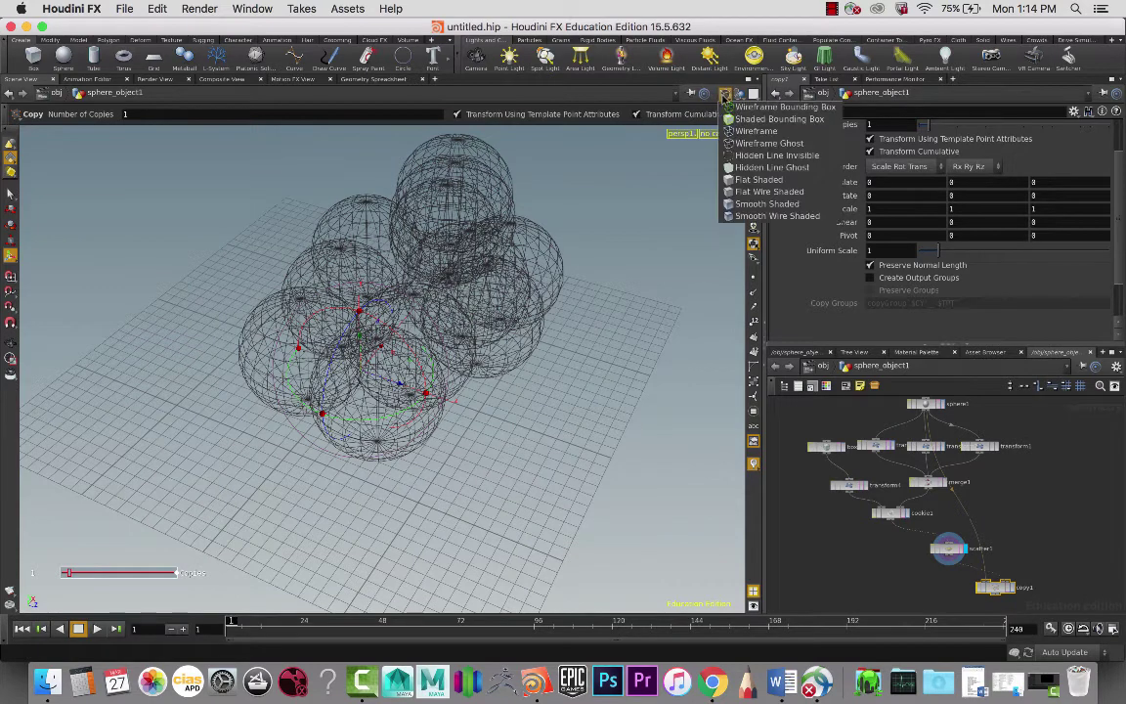
click(765, 215)
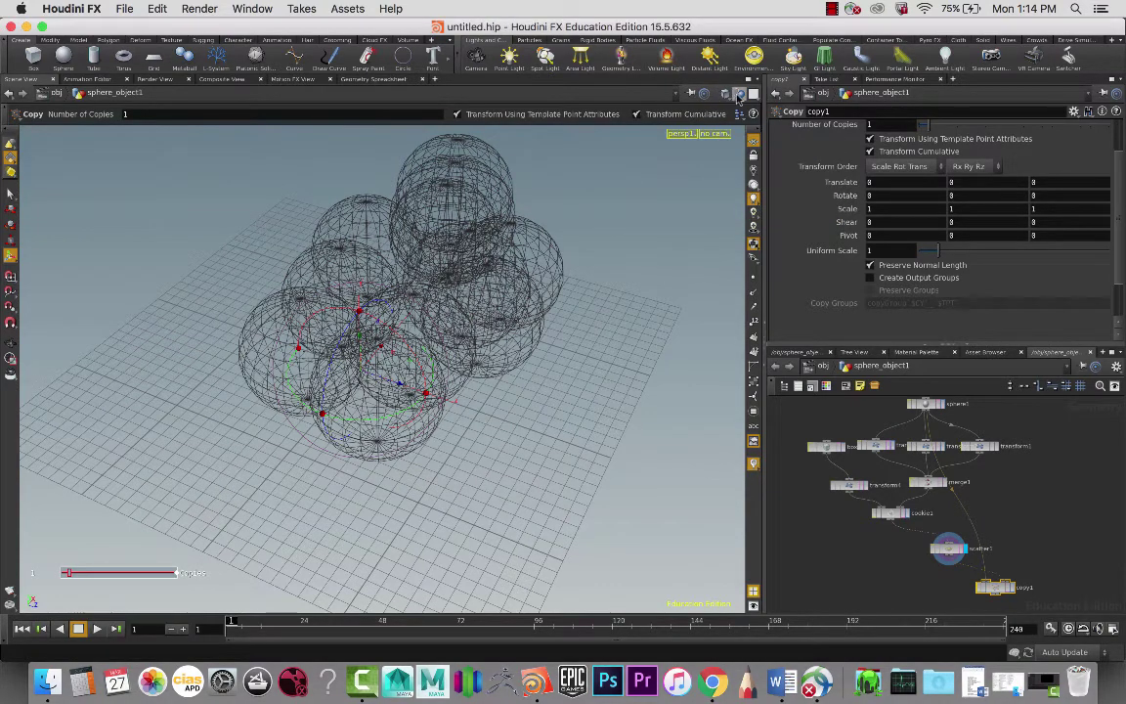
click(724, 93)
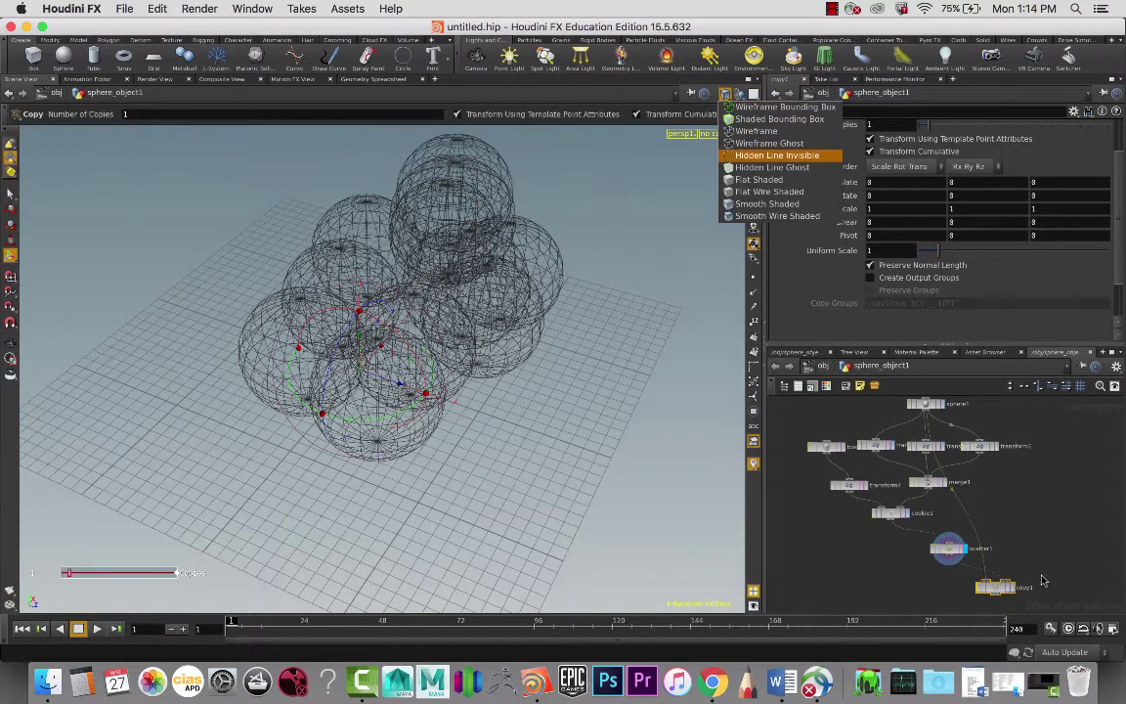
click(1012, 588)
click(1013, 588)
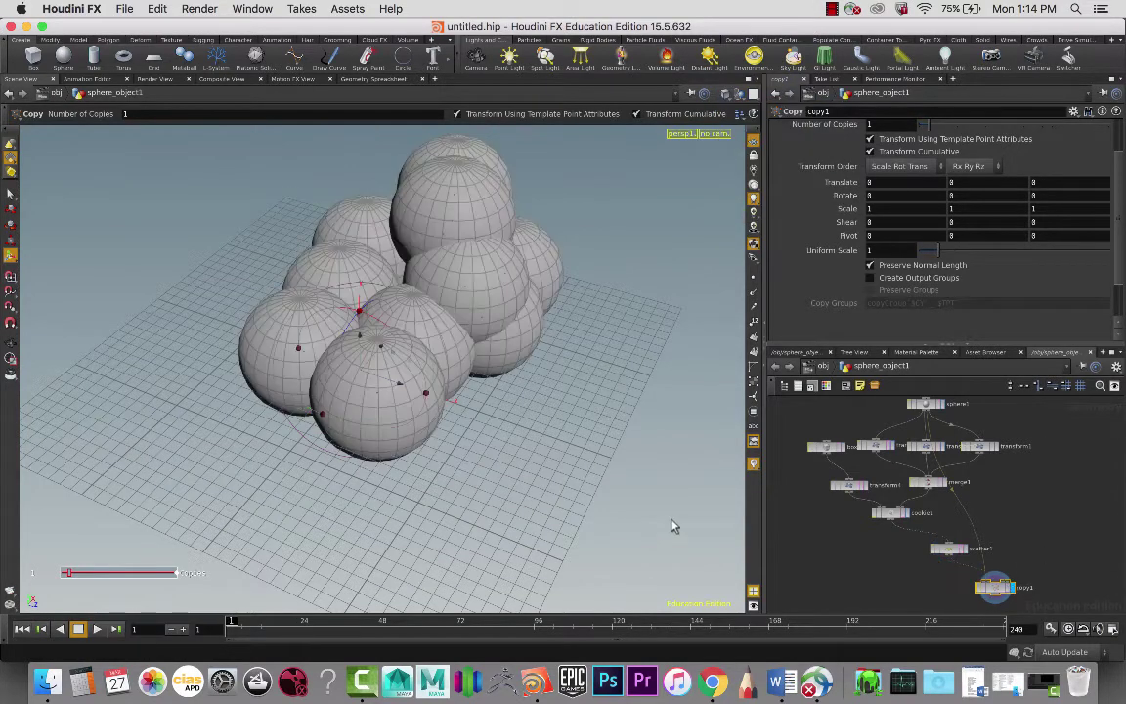
key(Escape)
drag(671, 524, 357, 187)
key(Return)
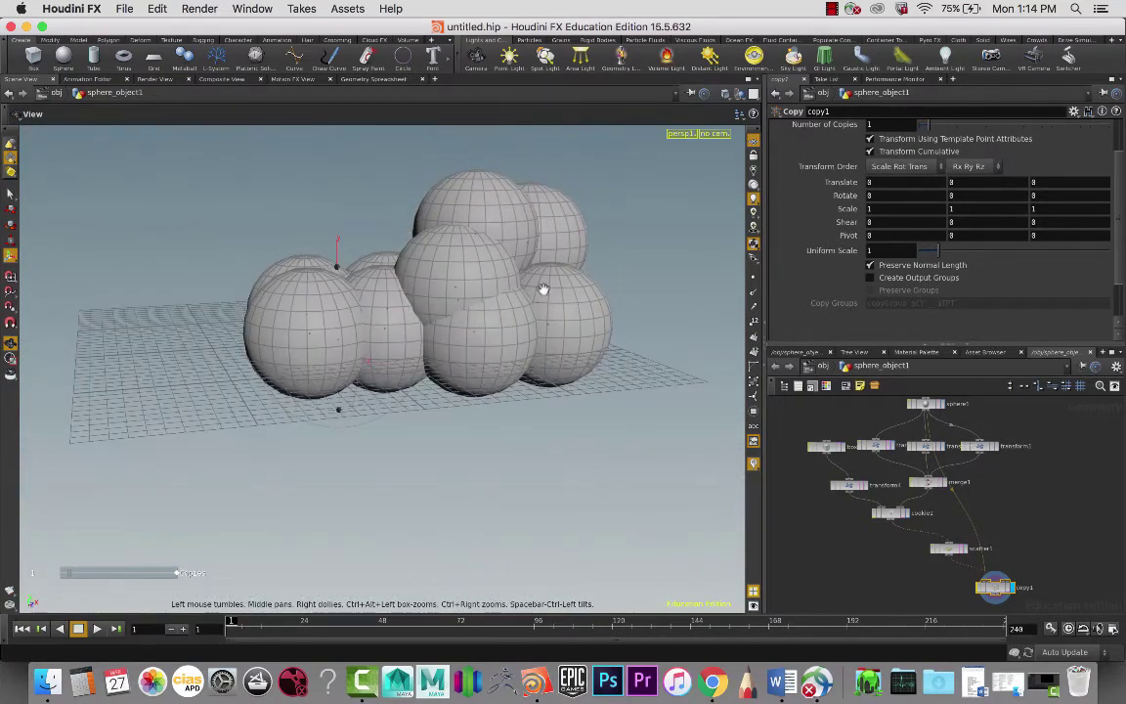
Raise scatter1's Force Total Count to 14 and check the fuller cluster of spheres.
click(950, 551)
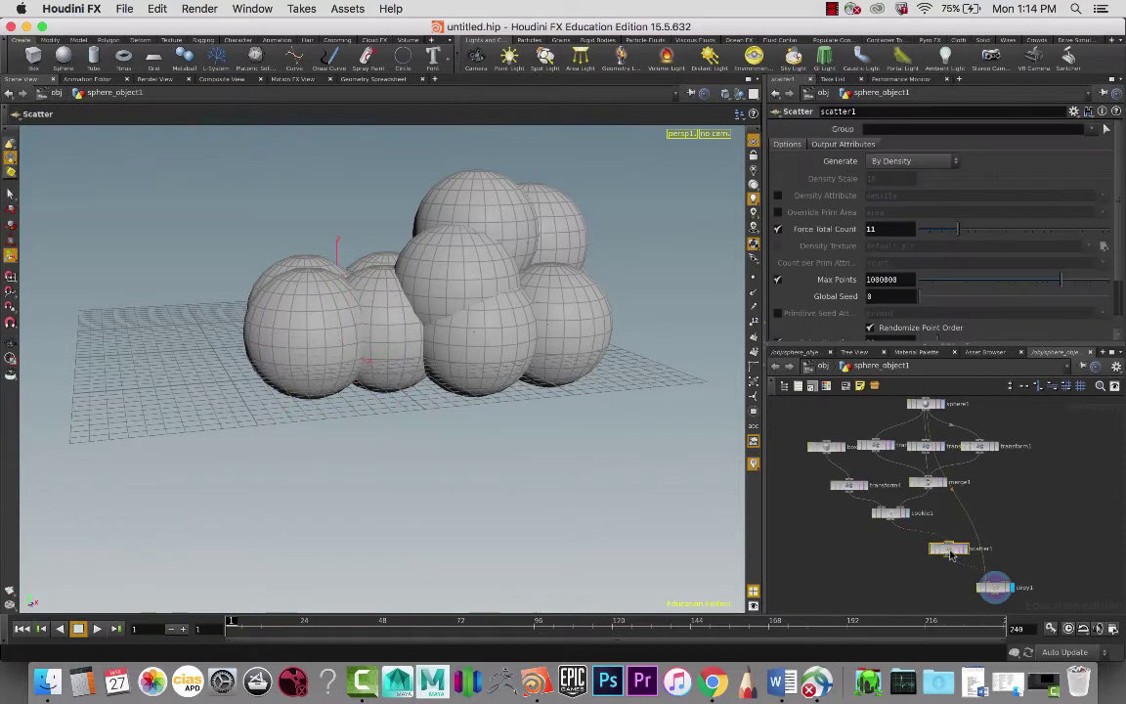
key(Escape)
drag(685, 254, 636, 288)
key(Return)
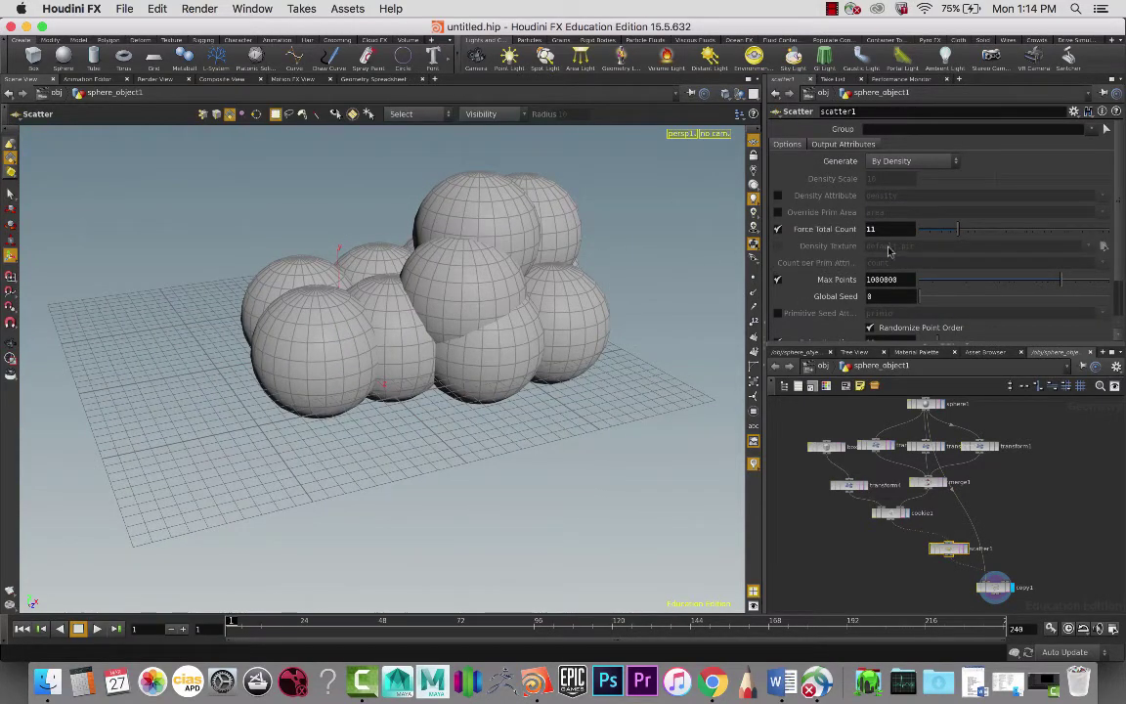
drag(959, 233, 963, 233)
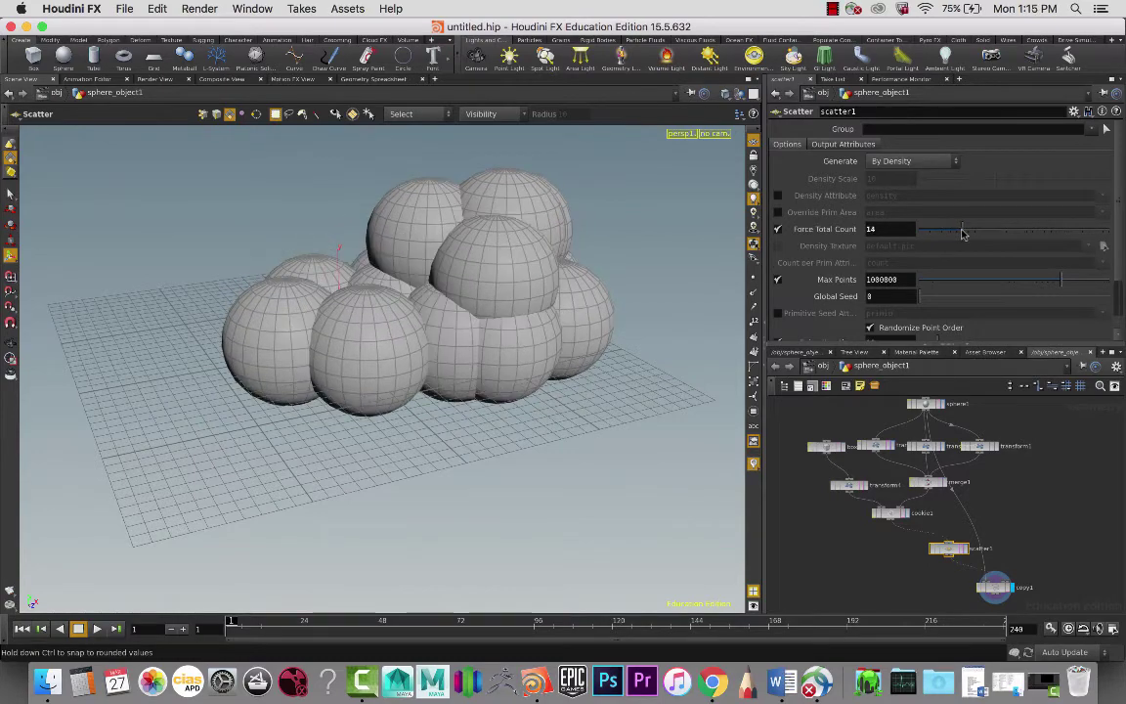
key(Escape)
mouse_move(606, 294)
mouse_down()
mouse_move(570, 224)
mouse_move(628, 297)
mouse_move(603, 293)
mouse_up()
Change scatter1's Global Seed to 1.34 to rearrange the spheres, and inspect the new cloud shape.
scroll(854, 274, down, 2)
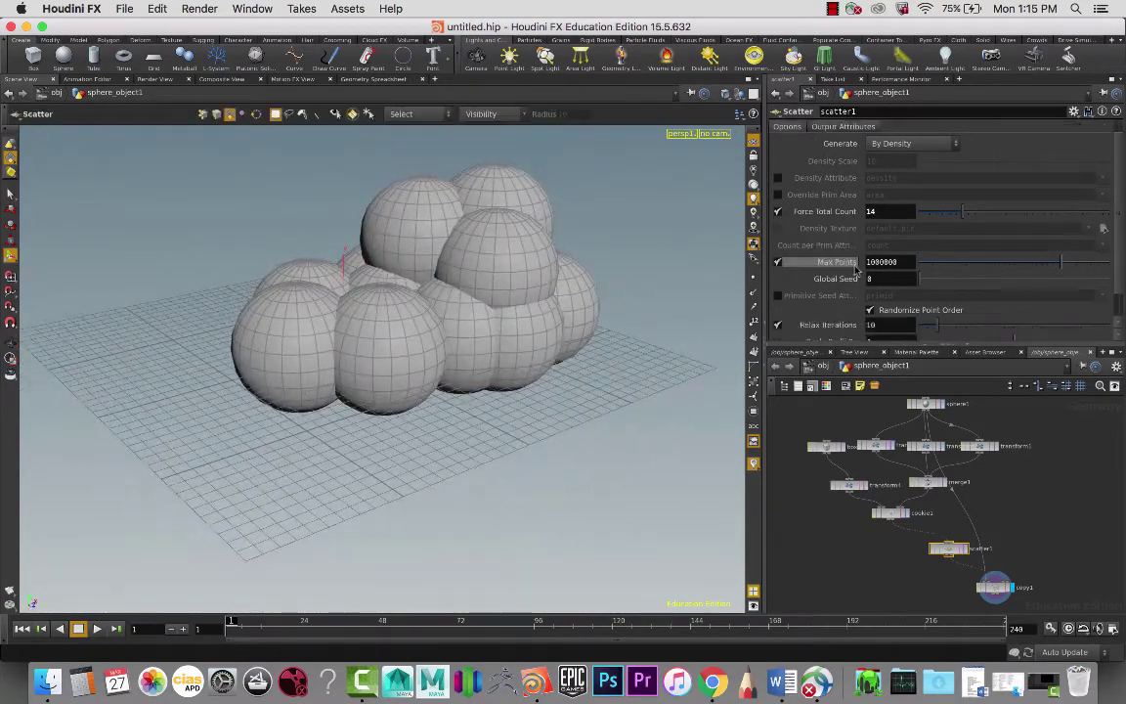
scroll(938, 260, down, 1)
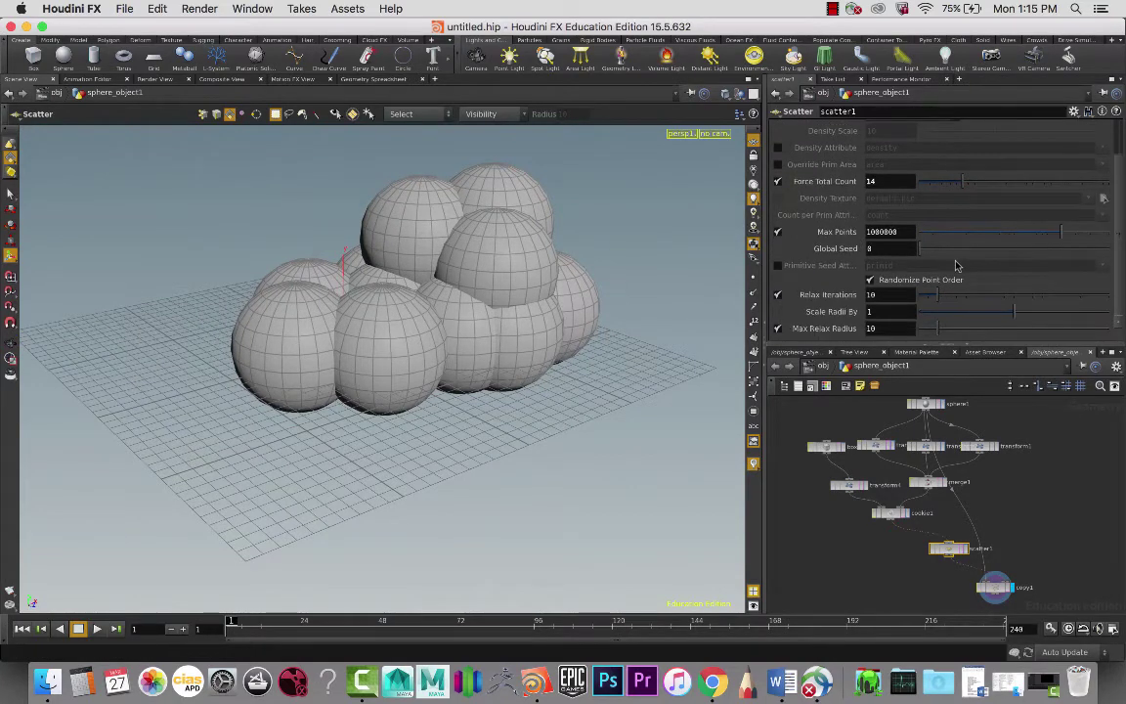
drag(922, 257, 934, 251)
drag(419, 327, 575, 298)
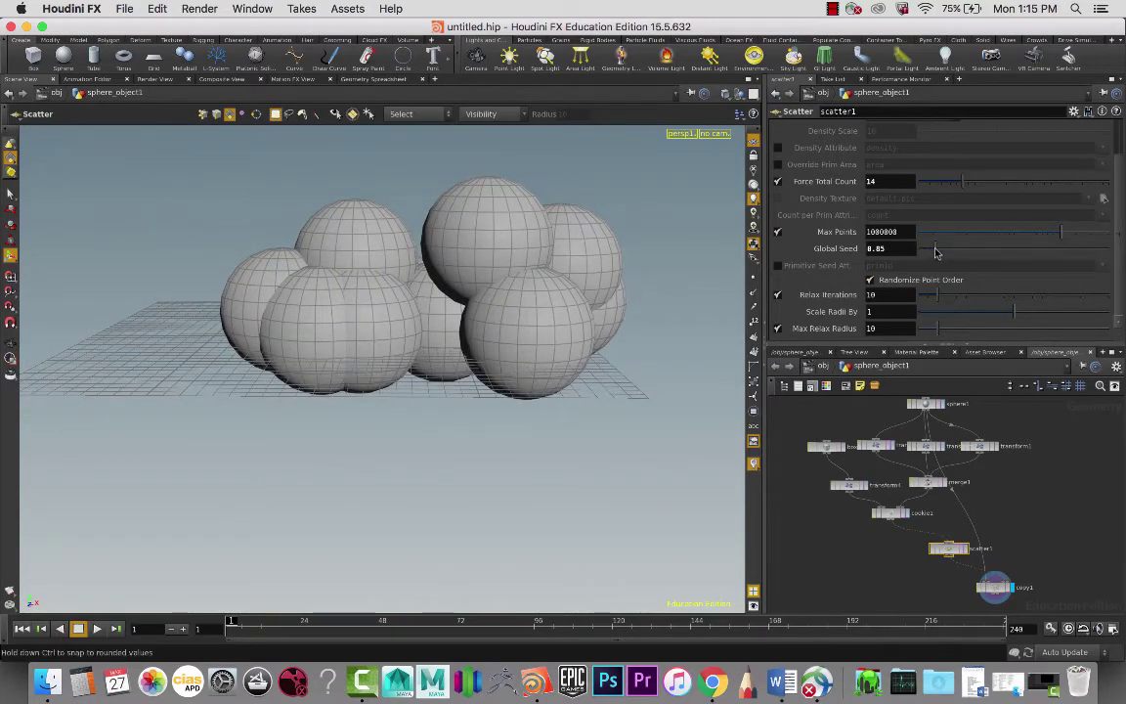
drag(935, 253, 946, 252)
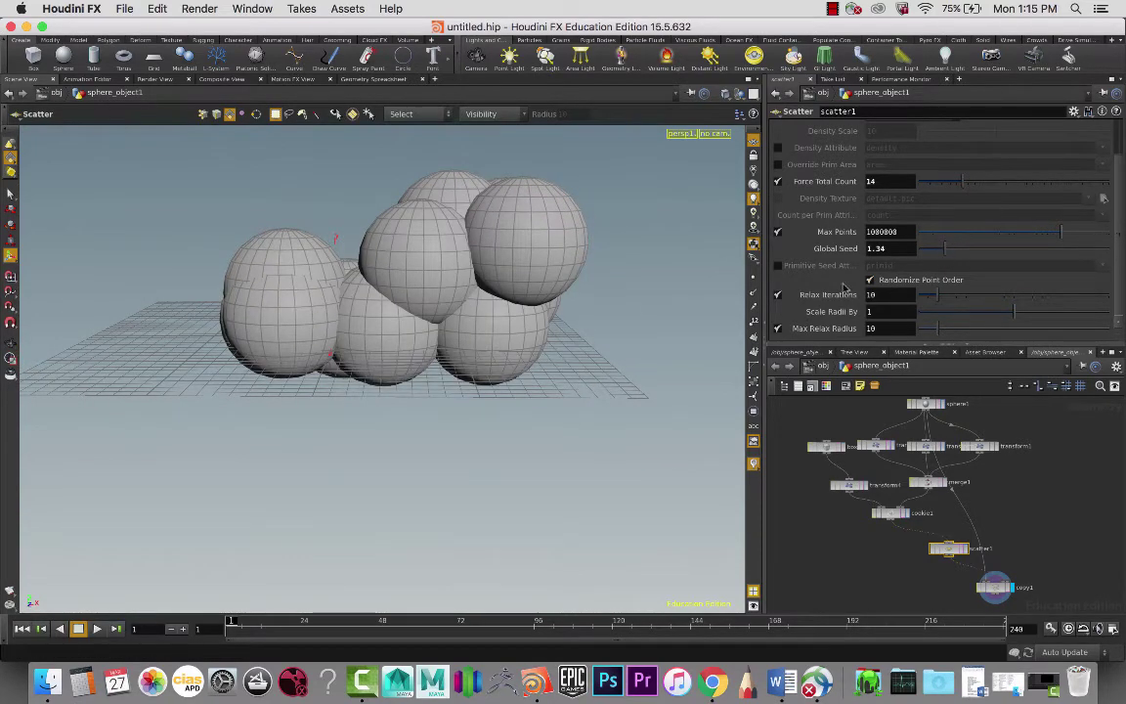
drag(577, 391, 562, 411)
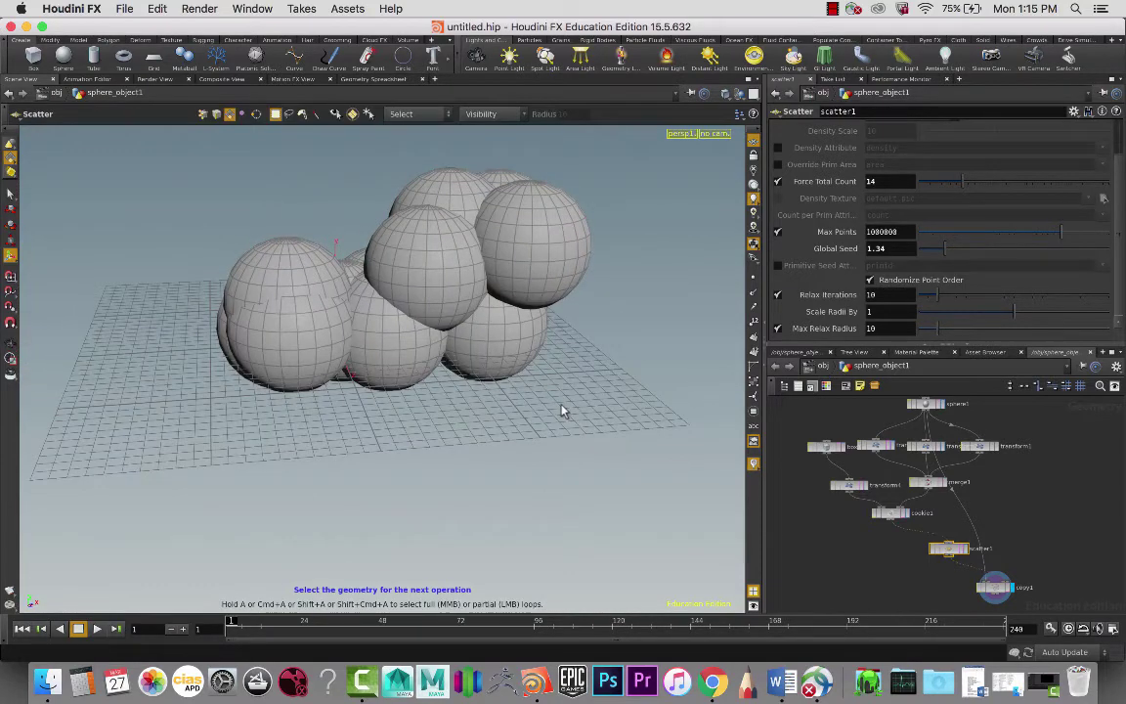
mouse_move(496, 365)
mouse_down()
mouse_move(510, 356)
mouse_move(502, 350)
mouse_up()
Return to the object level and apply the Cloud Rig tool from Cloud FX to sphere_object1.
key(u)
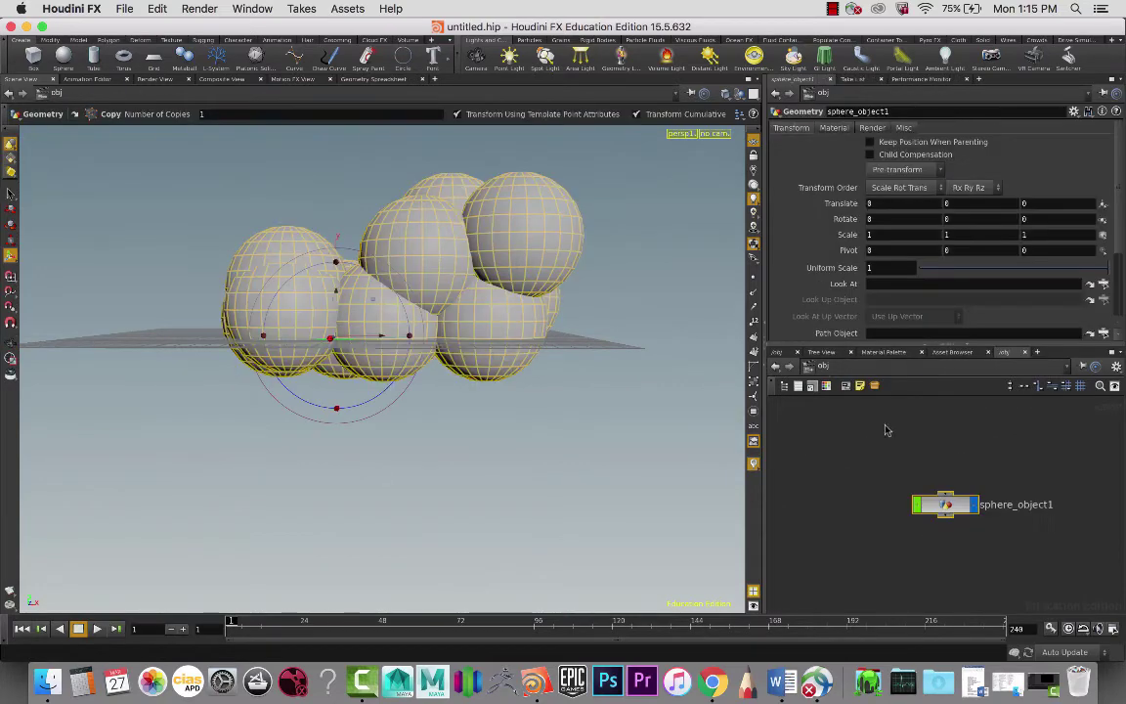
middle_drag(890, 454, 885, 425)
click(884, 493)
key(Tab)
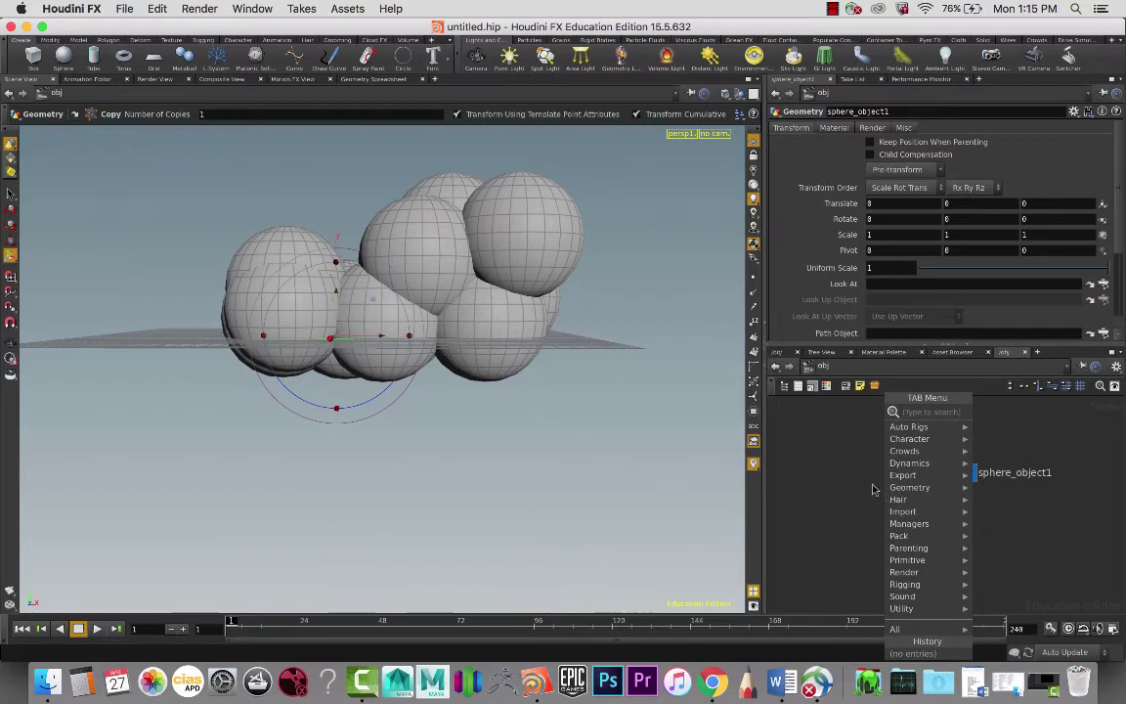
click(870, 476)
click(377, 40)
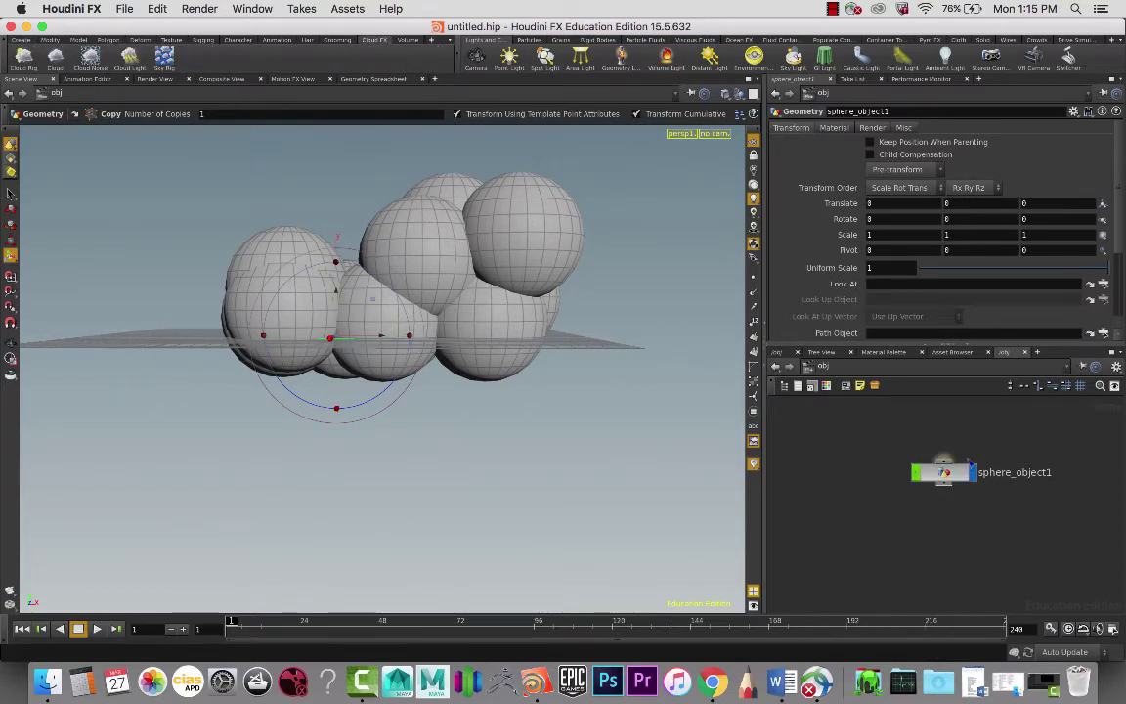
click(954, 469)
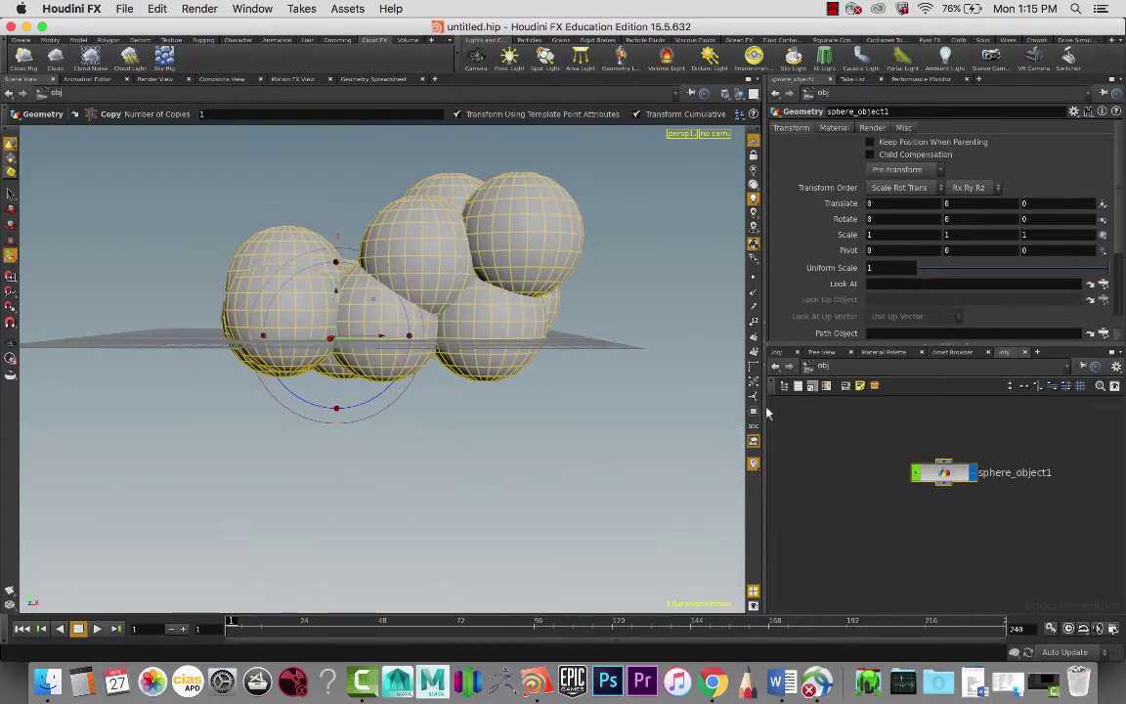
click(23, 59)
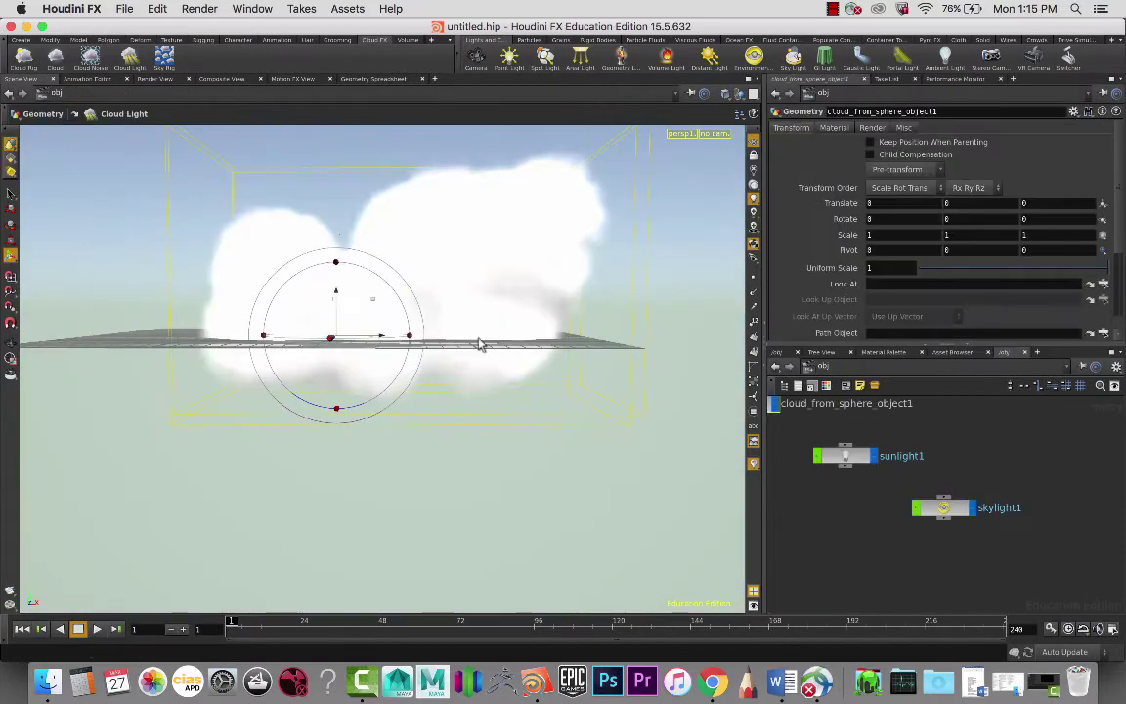
Examine the generated cloud volume and its lighting from several angles.
key(space)
drag(463, 444, 948, 450)
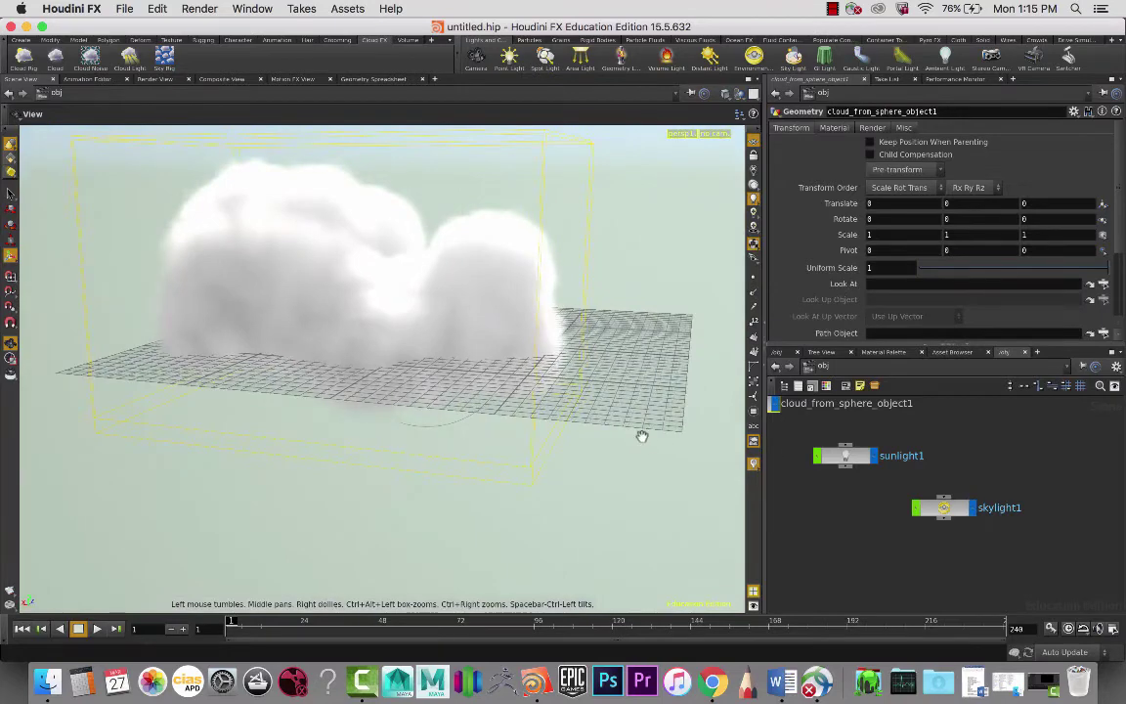
drag(641, 431, 616, 430)
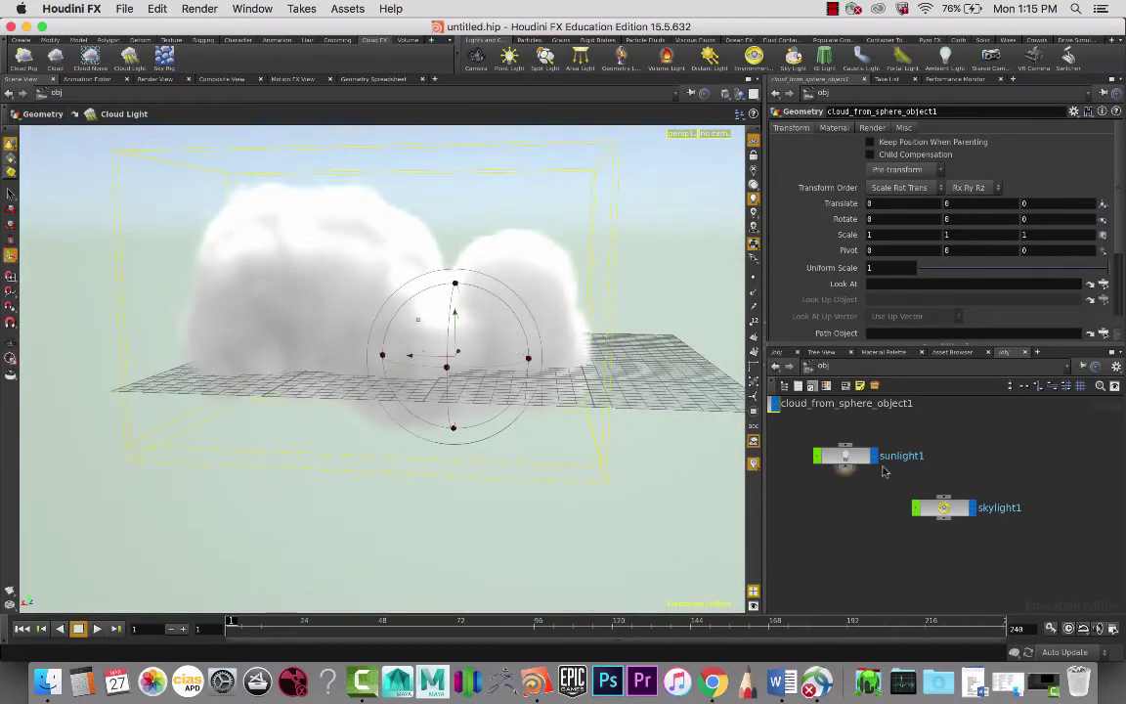
middle_drag(965, 447, 1013, 472)
scroll(1005, 467, down, 2)
key(Escape)
drag(501, 384, 559, 390)
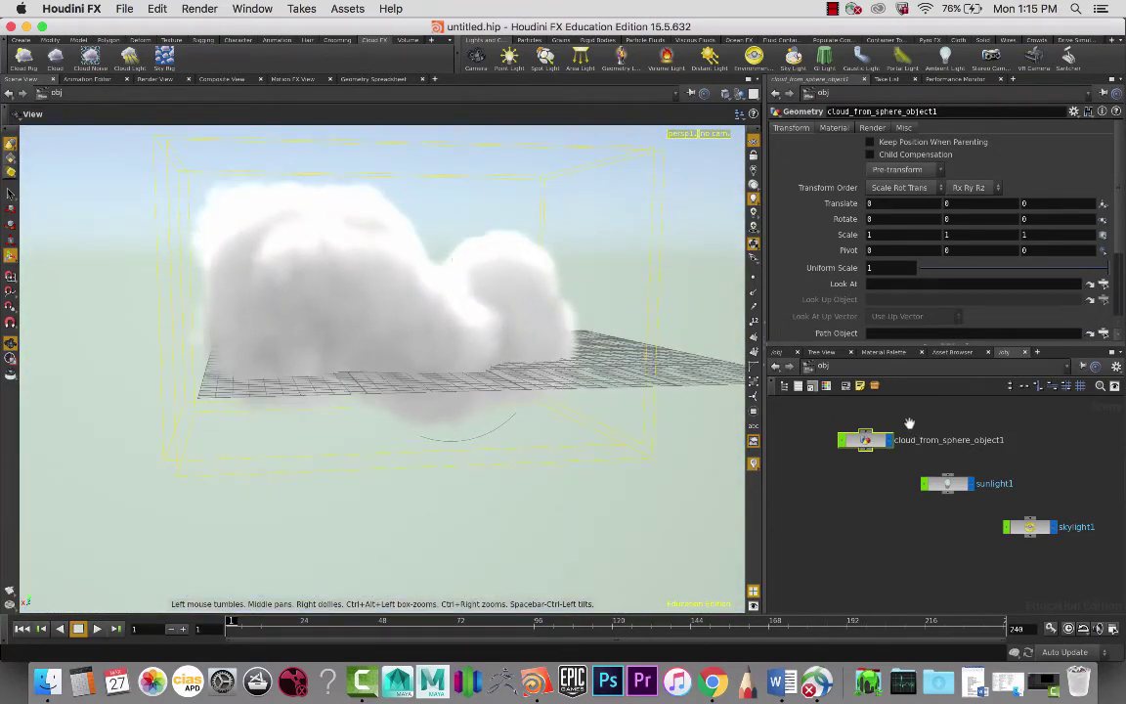
Lay out the object nodes neatly and rename sphere_object1 as cloudGeo.
middle_drag(884, 479, 896, 494)
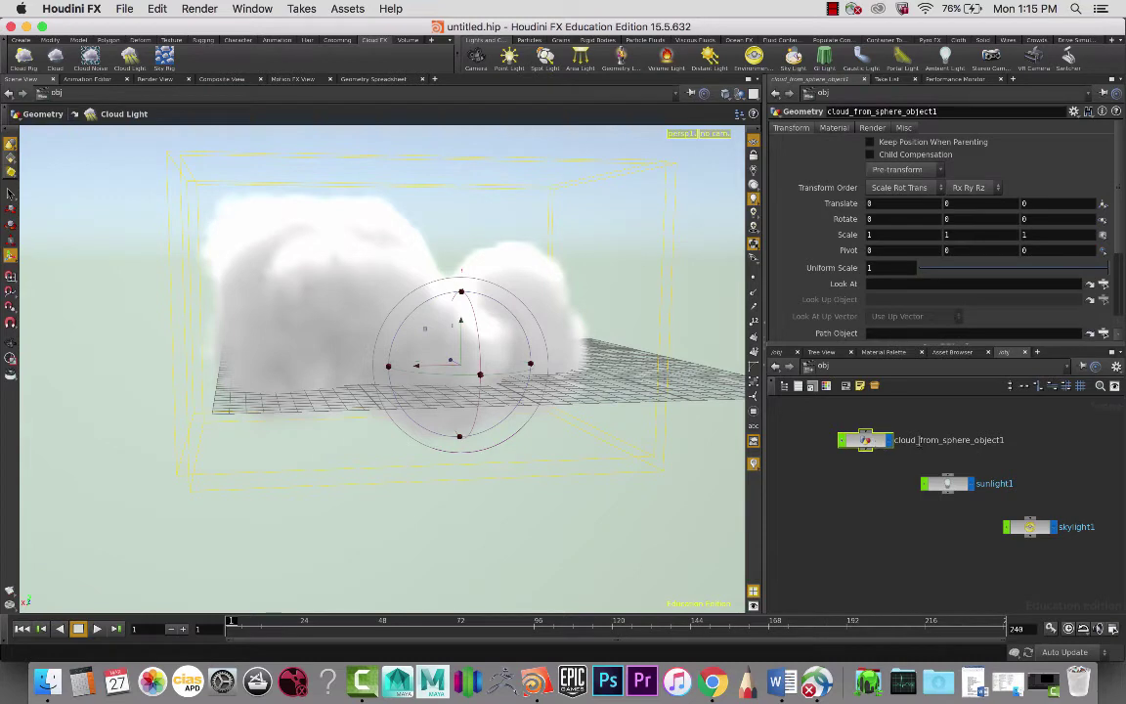
key(l)
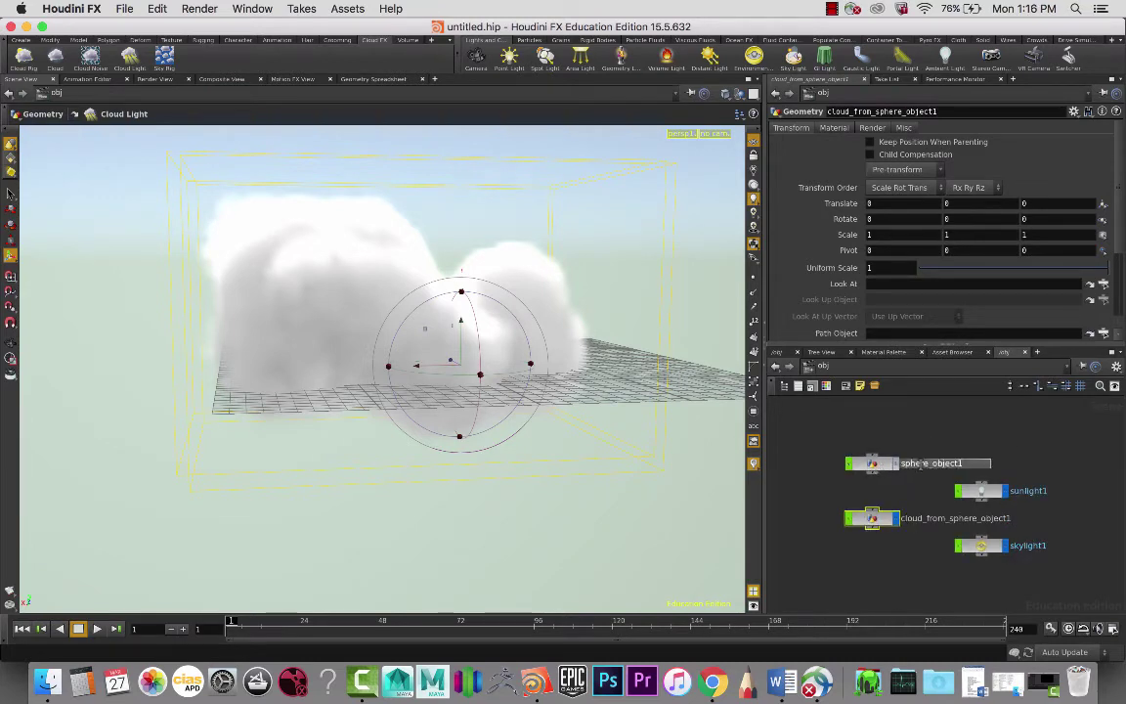
double_click(904, 464)
text(cloudGeo)
key(Return)
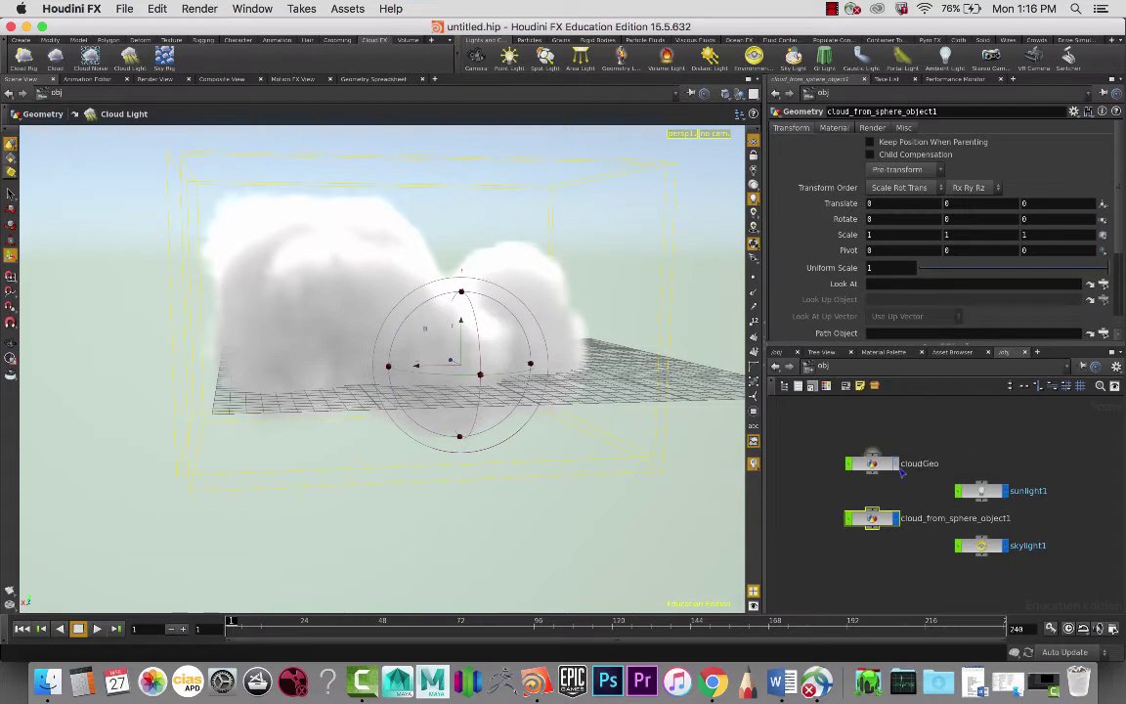
Rename the cloud_from_sphere_object1 node as cloud_from_cloudGoe.
click(948, 518)
mouse_move(949, 518)
mouse_down()
mouse_move(998, 517)
mouse_move(958, 518)
mouse_up()
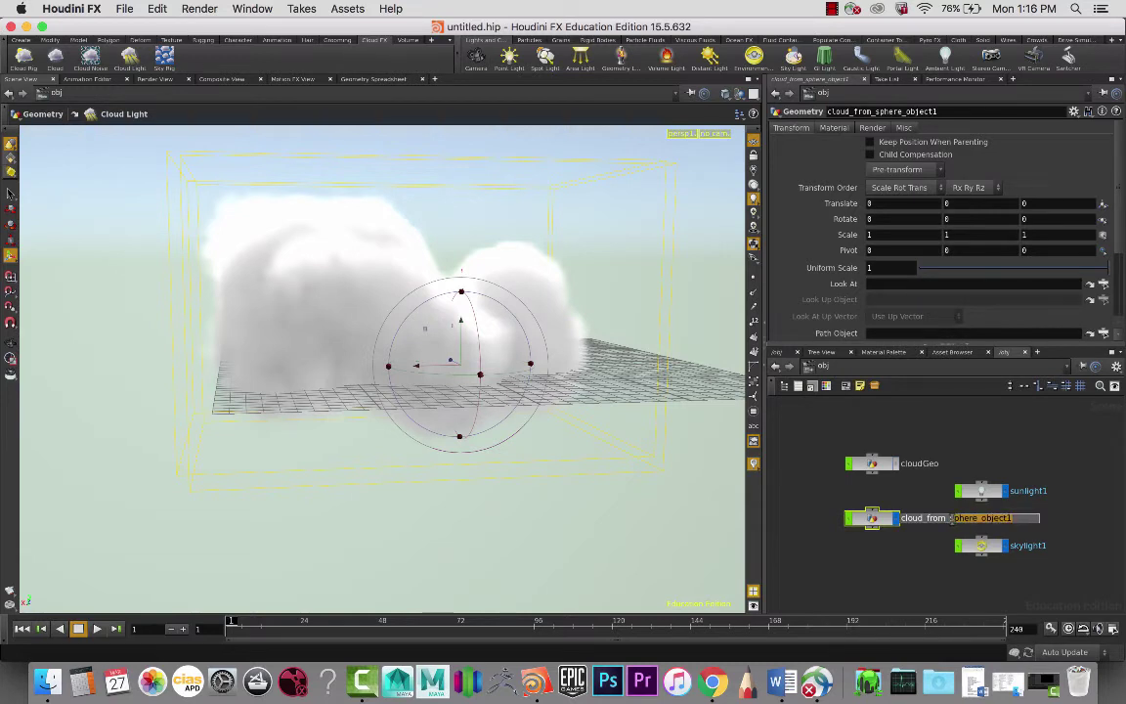
key(BackSpace)
text(cloud_from_cloud)
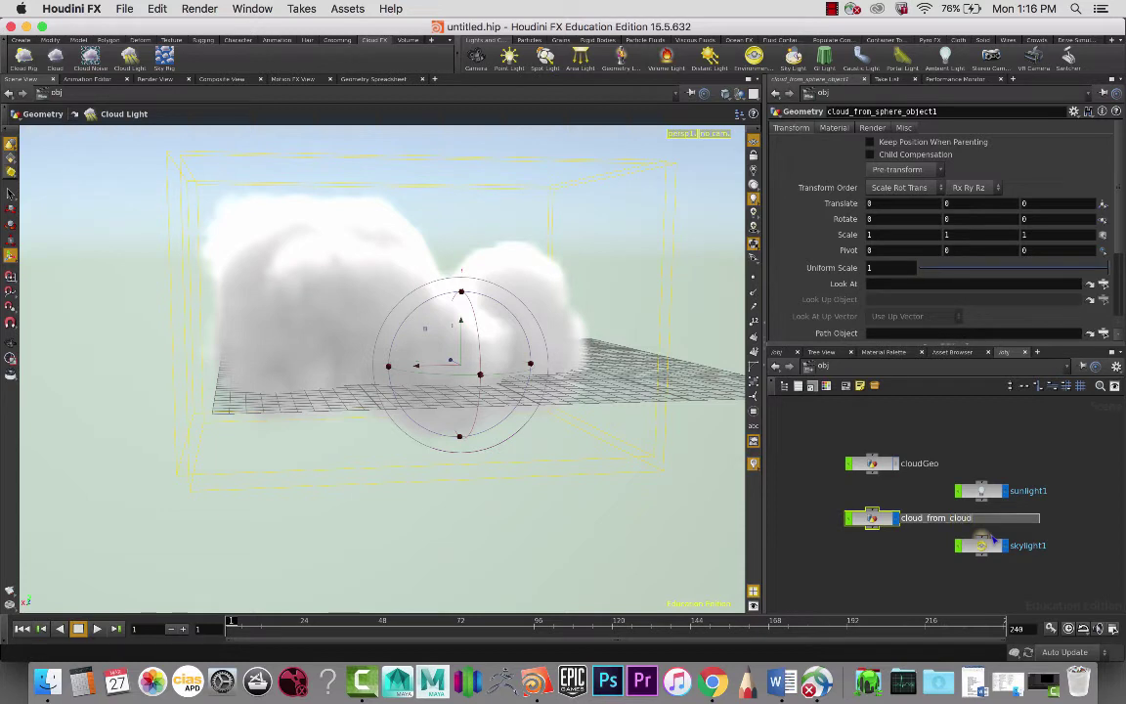
text(Goe)
key(Return)
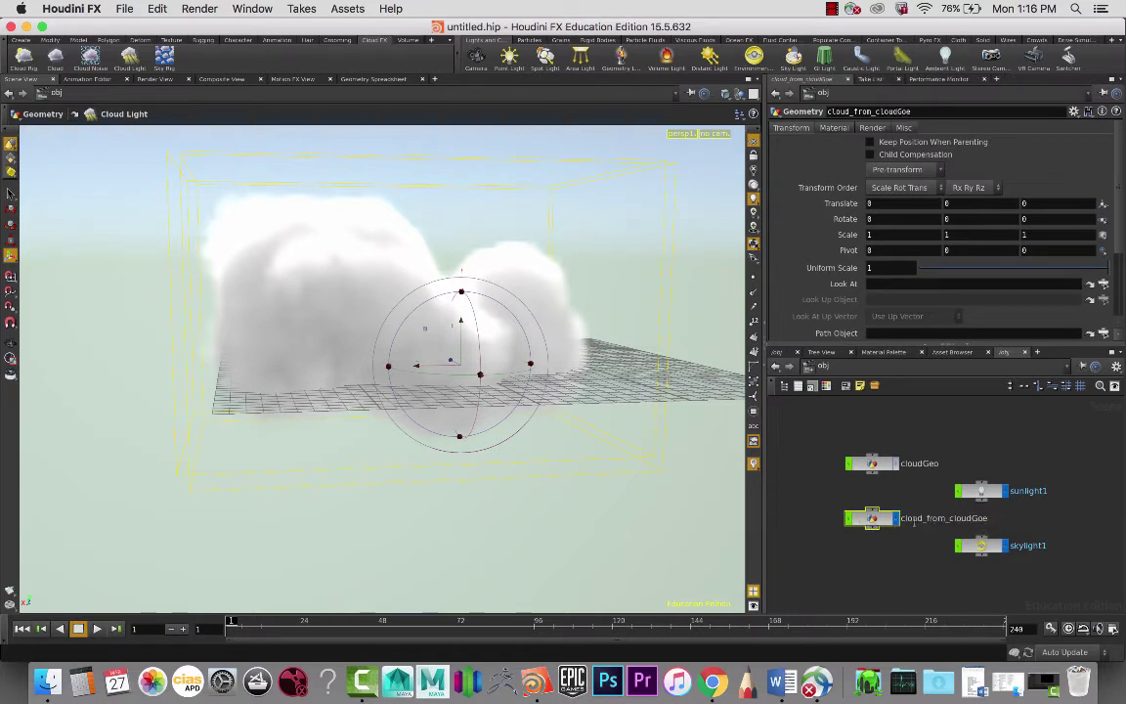
Open the cloud_from_cloudGoe network, select cloud1 to review its volume settings, and examine the cloud from several angles.
double_click(869, 519)
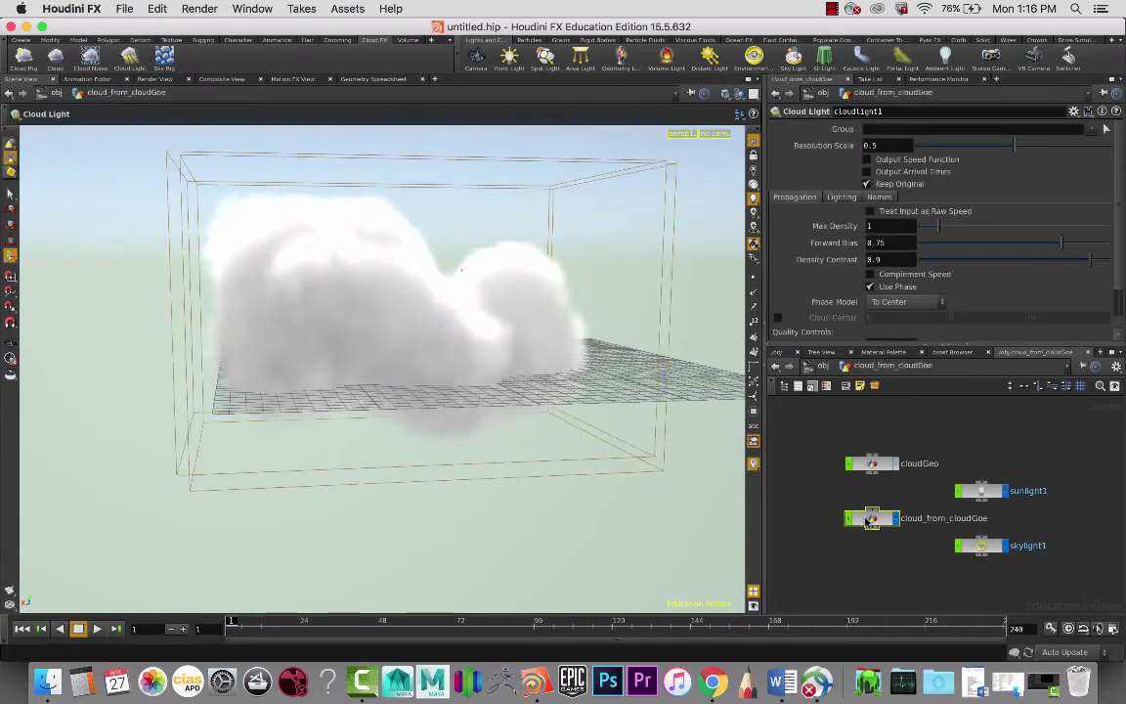
middle_drag(936, 463, 920, 528)
scroll(919, 526, down, 2)
scroll(947, 460, down, 1)
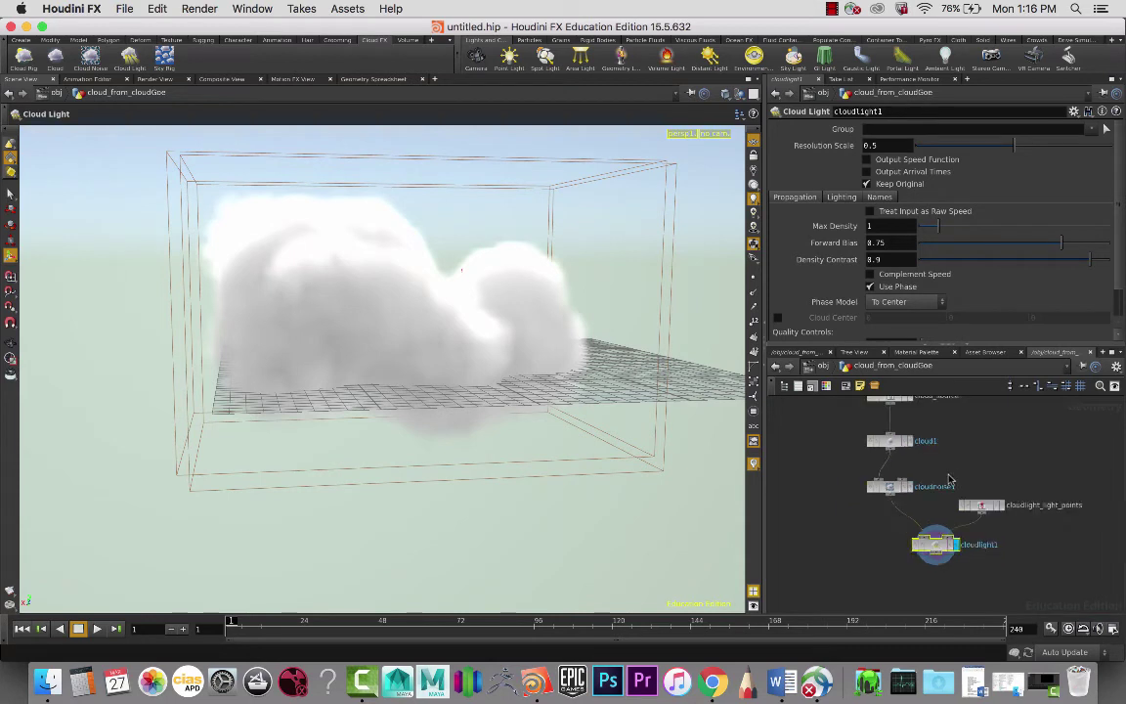
middle_drag(951, 479, 953, 510)
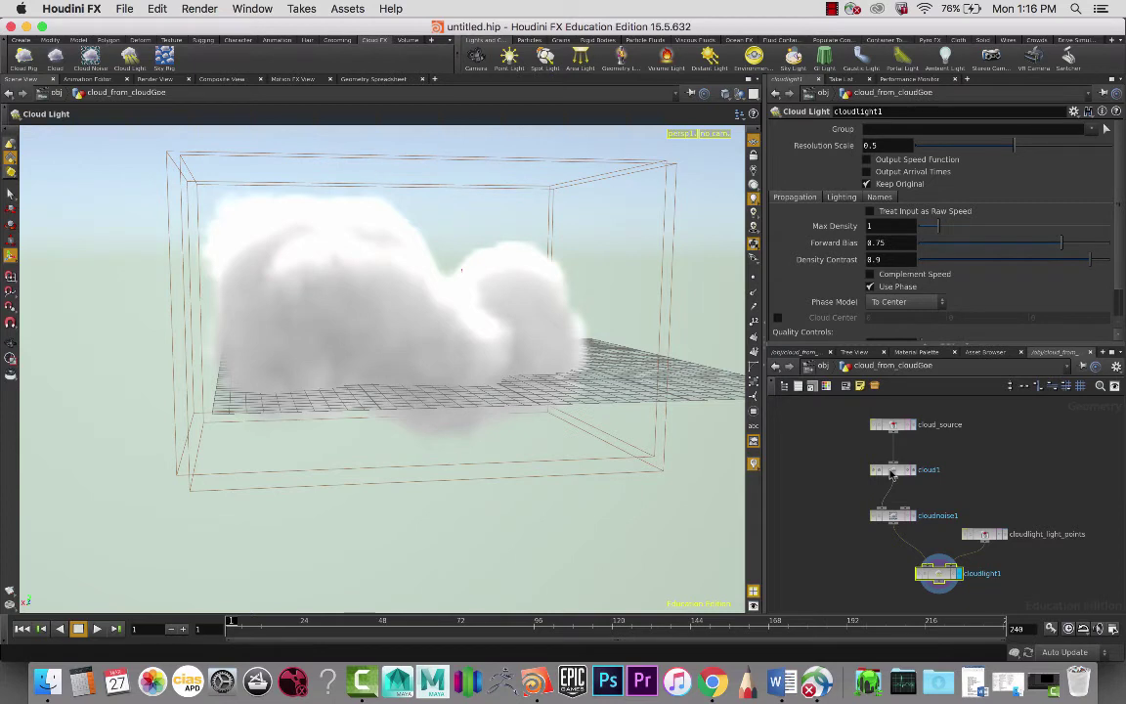
click(892, 472)
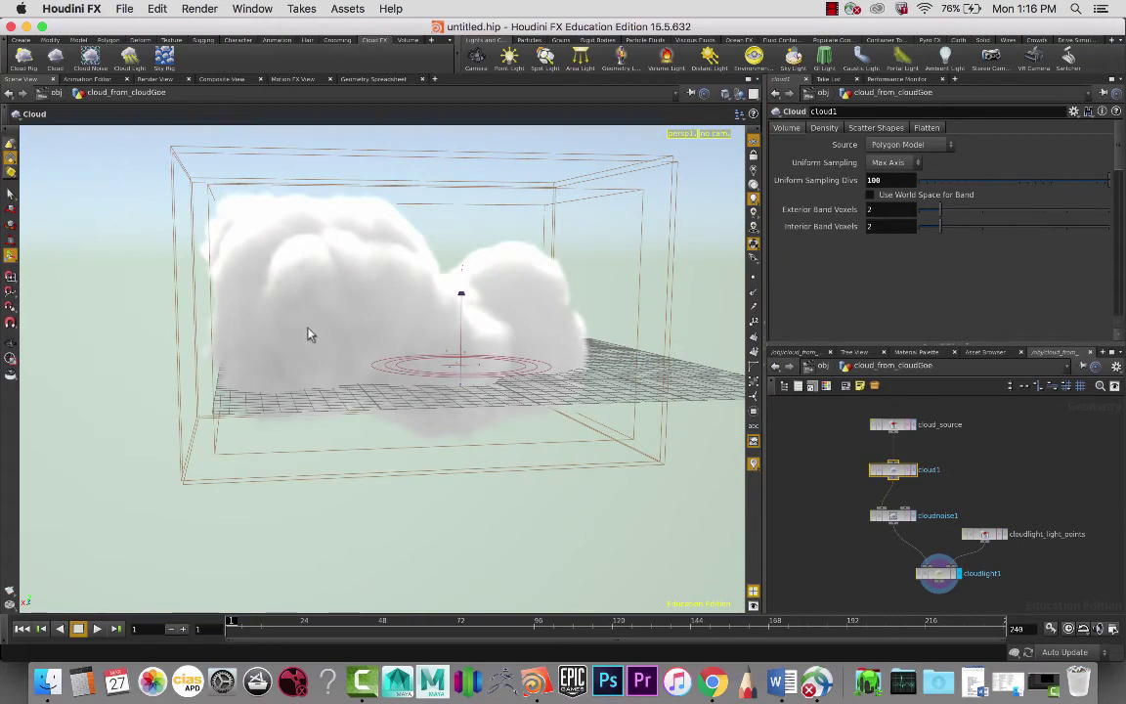
drag(409, 426, 384, 418)
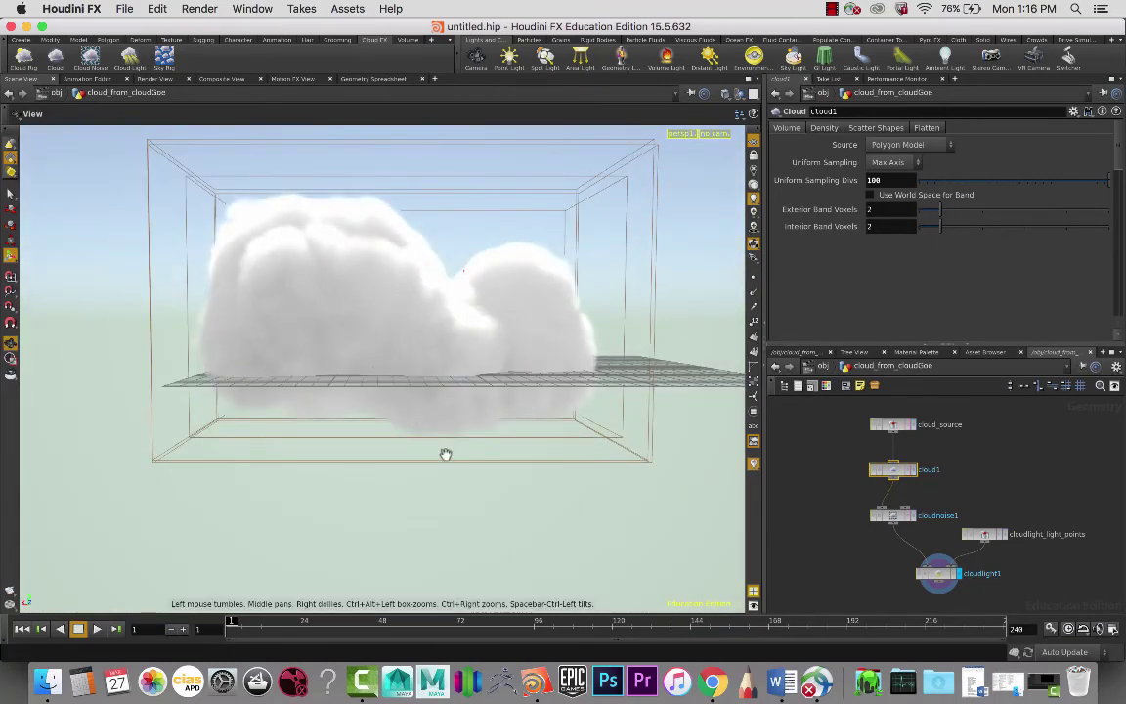
drag(447, 454, 603, 455)
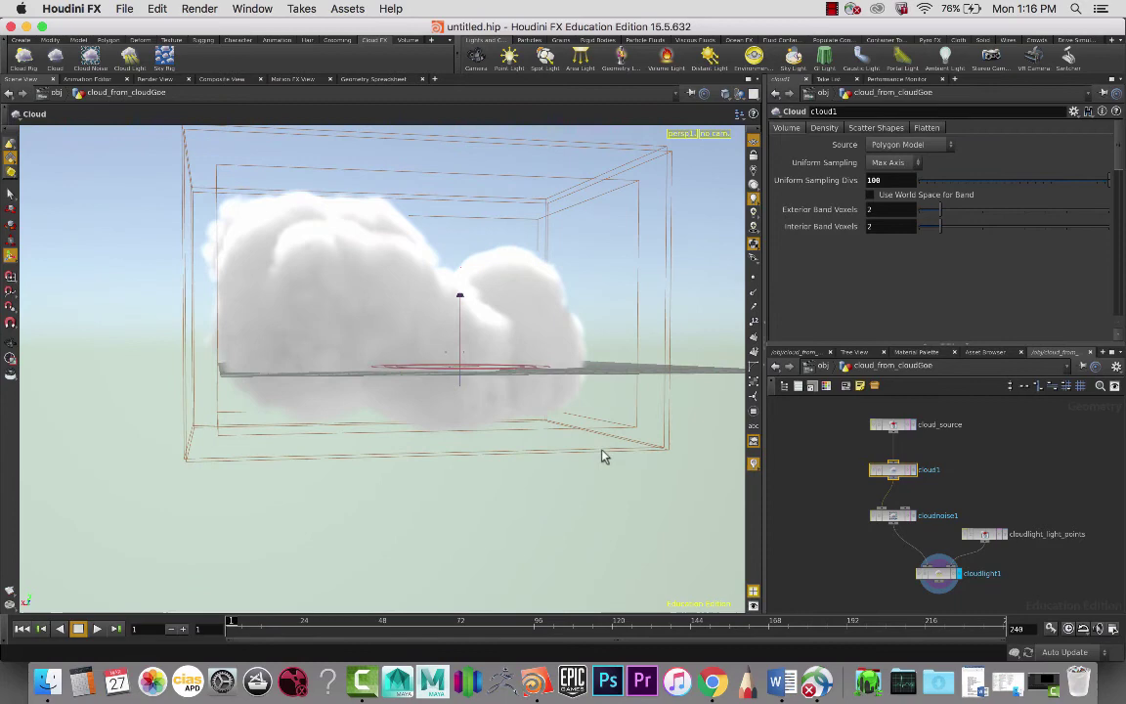
Return to the object level and set sunlight1's color to orange (0.9, 0.45, 0).
click(823, 366)
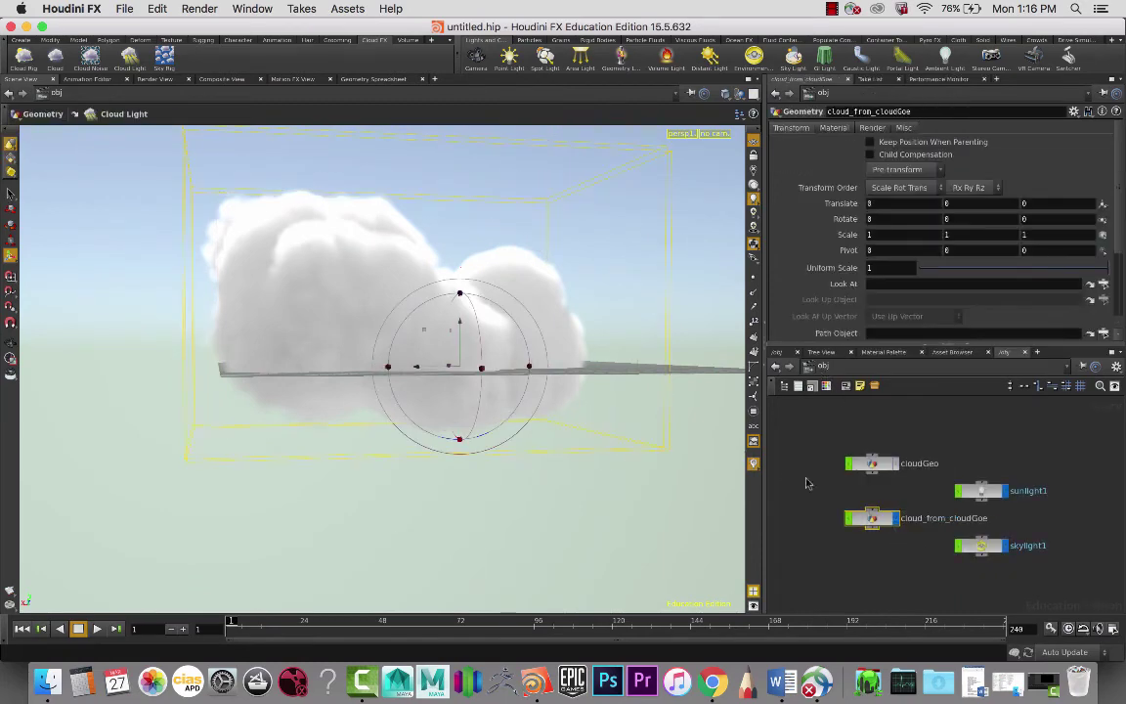
click(993, 492)
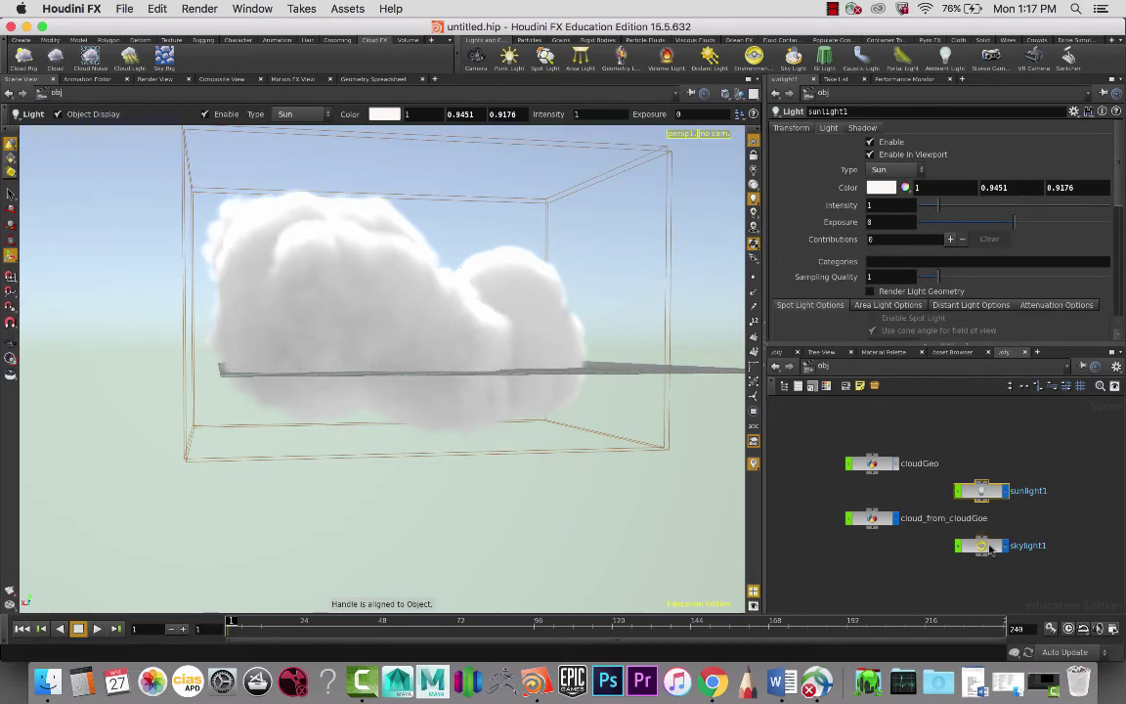
click(987, 547)
click(993, 491)
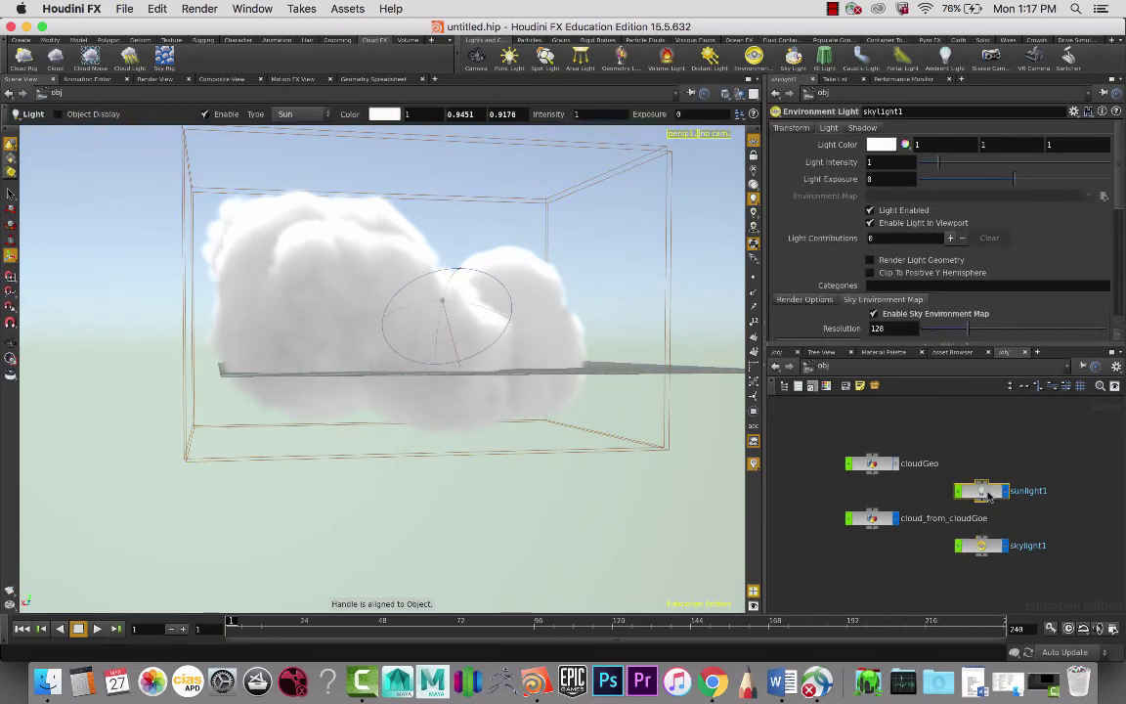
key(space+g)
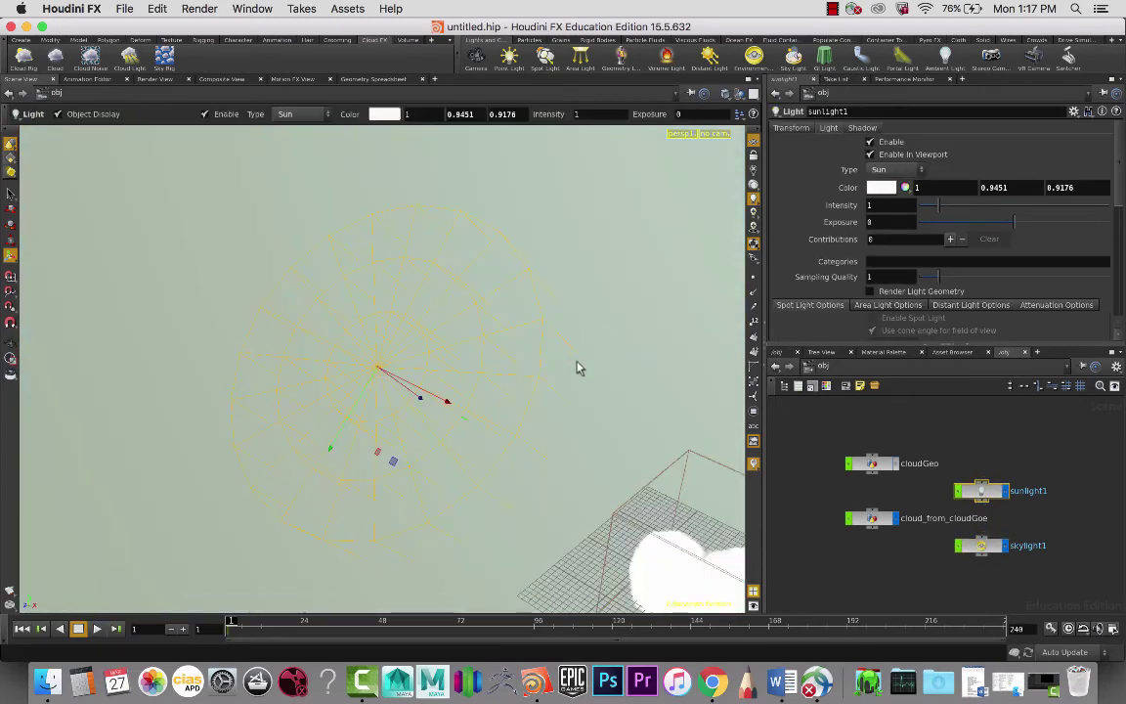
key(space)
right_drag(478, 326, 142, 241)
right_drag(405, 336, 334, 321)
drag(334, 320, 439, 361)
key(Return)
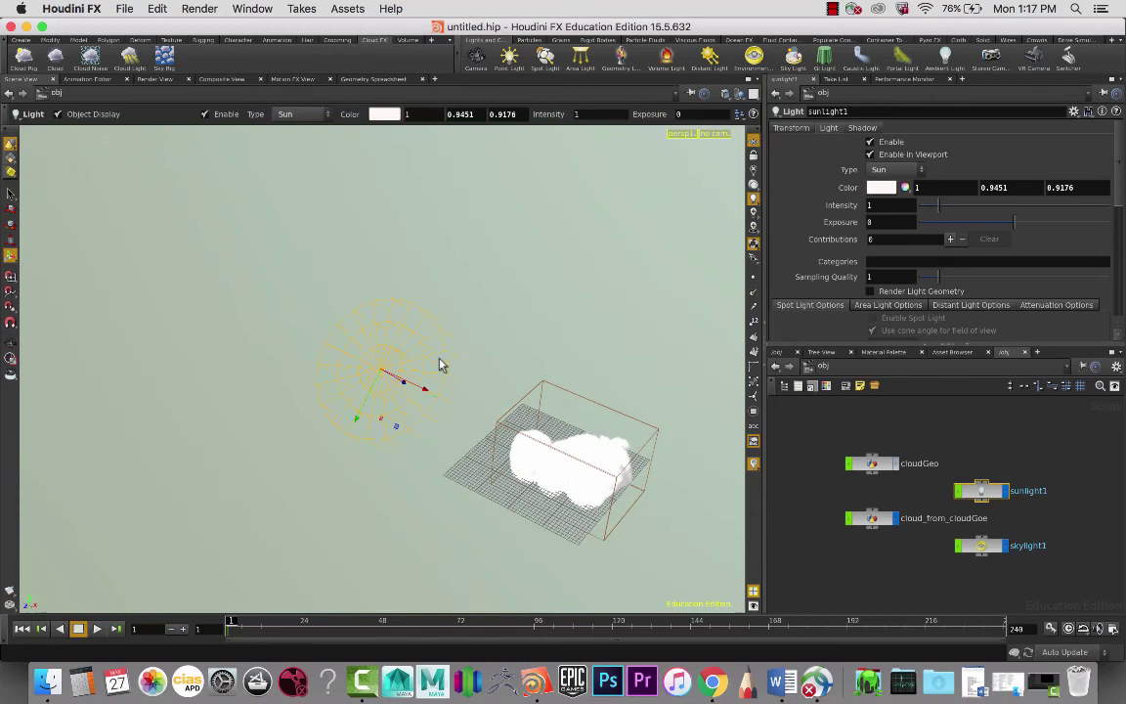
click(905, 188)
click(891, 149)
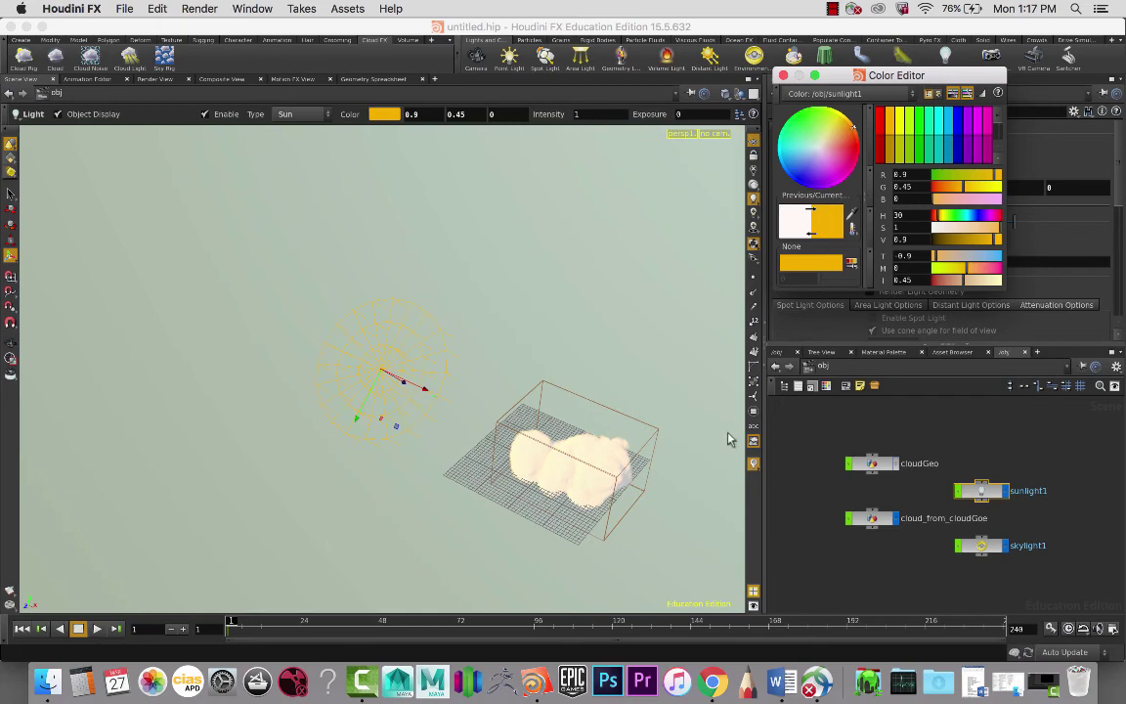
Set skylight1's light color to blue (0, 0.45, 0.9).
click(981, 544)
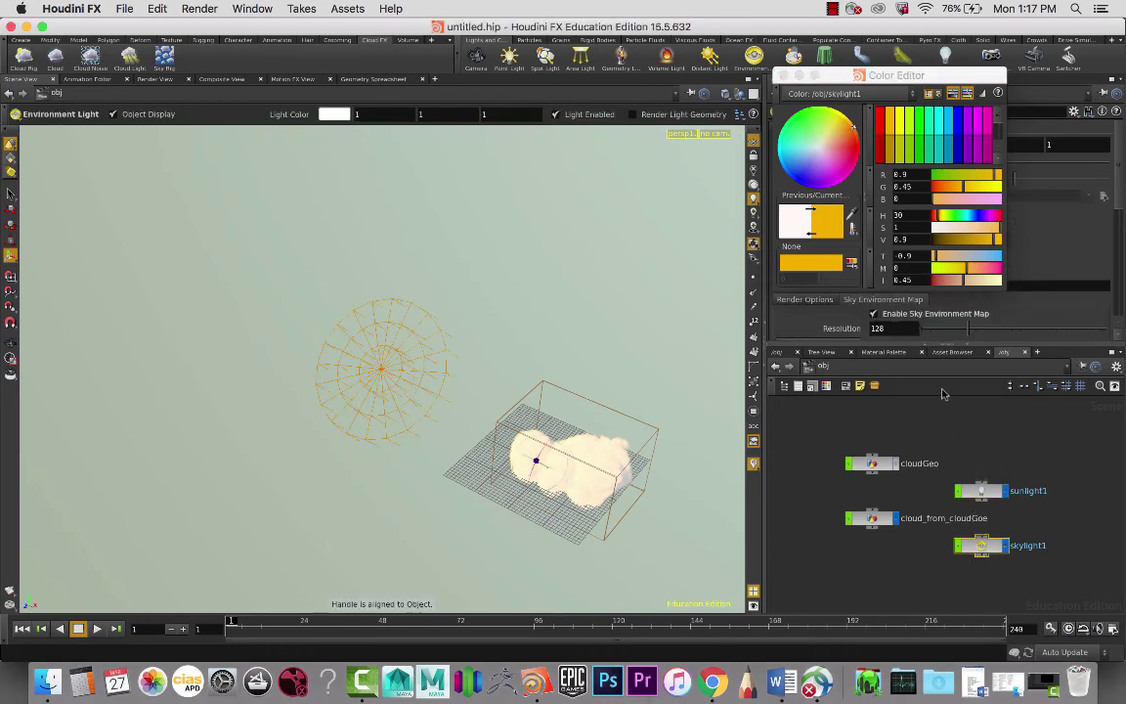
click(784, 75)
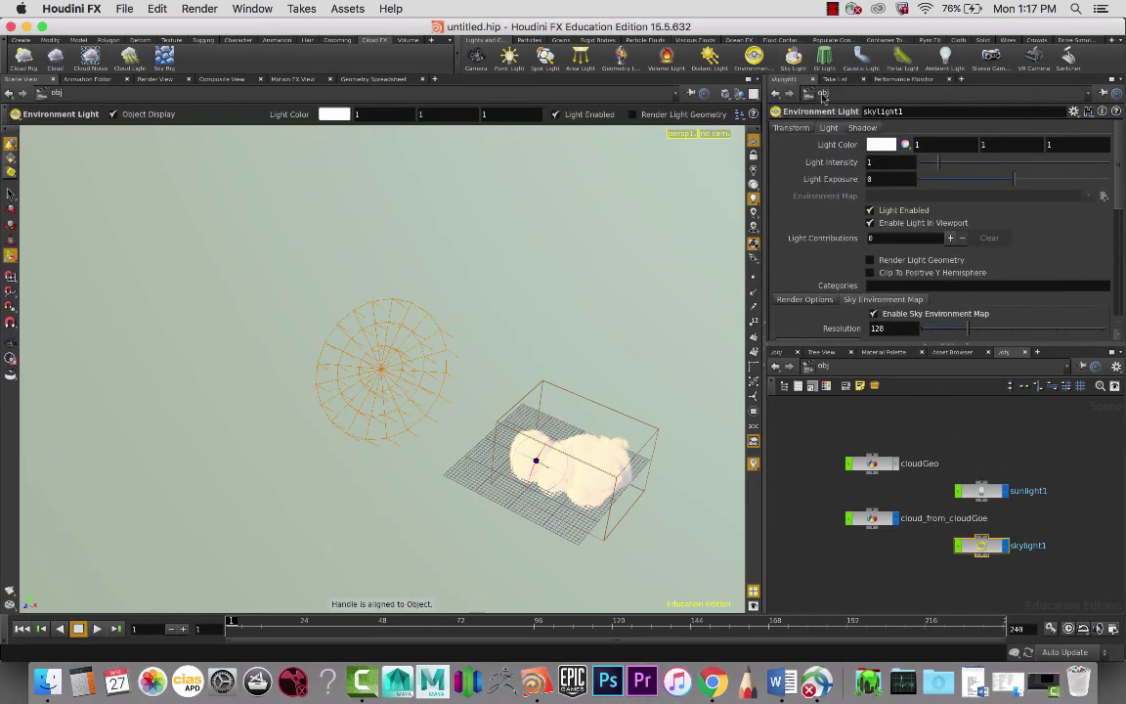
click(886, 148)
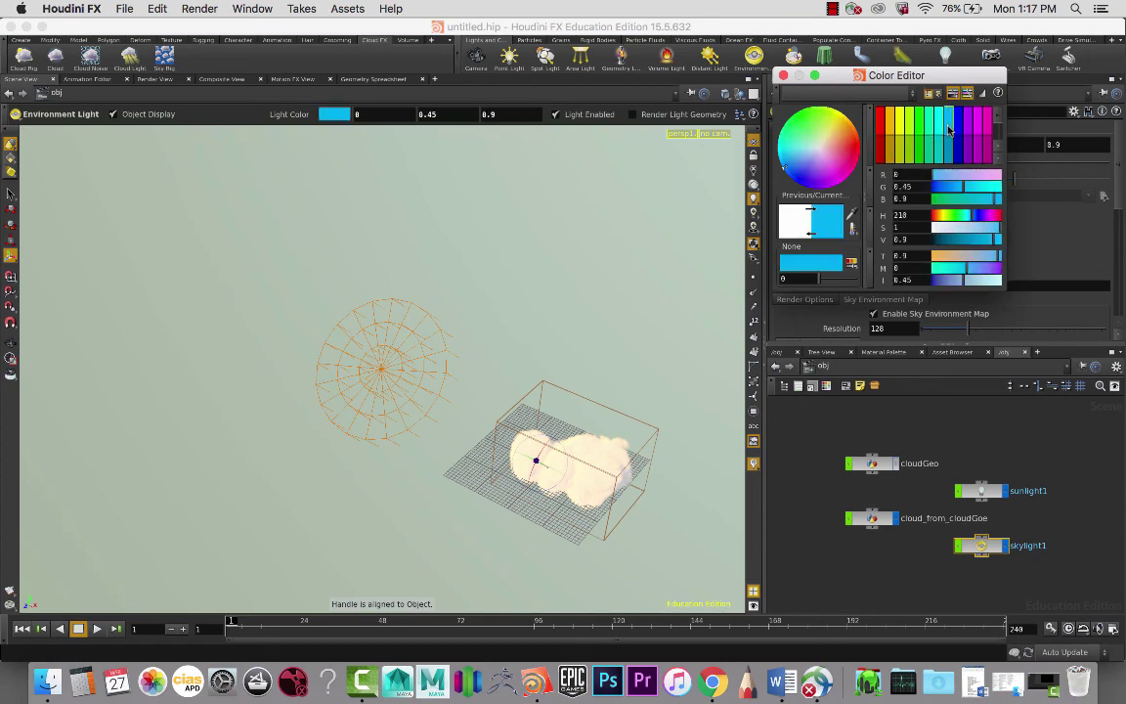
click(948, 127)
Reopen the cloud_from_cloudGoe network, frame the cloud, and examine how the orange and blue lights shade it.
key(Escape)
drag(651, 389, 495, 369)
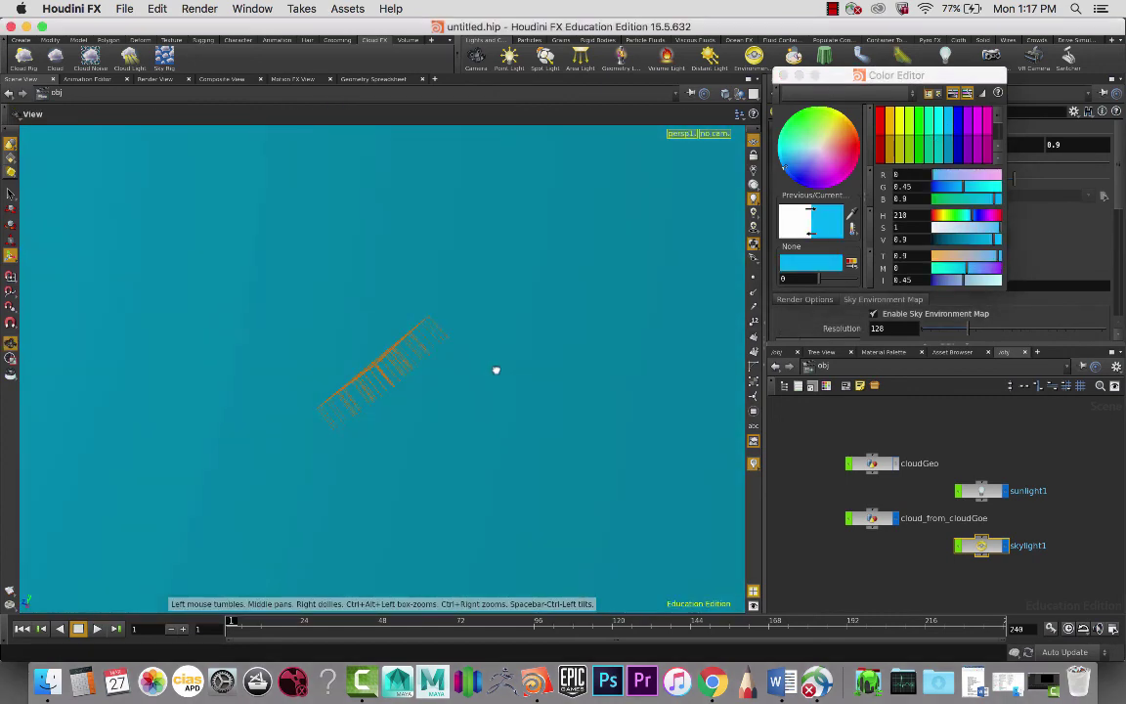
double_click(869, 517)
key(space+g)
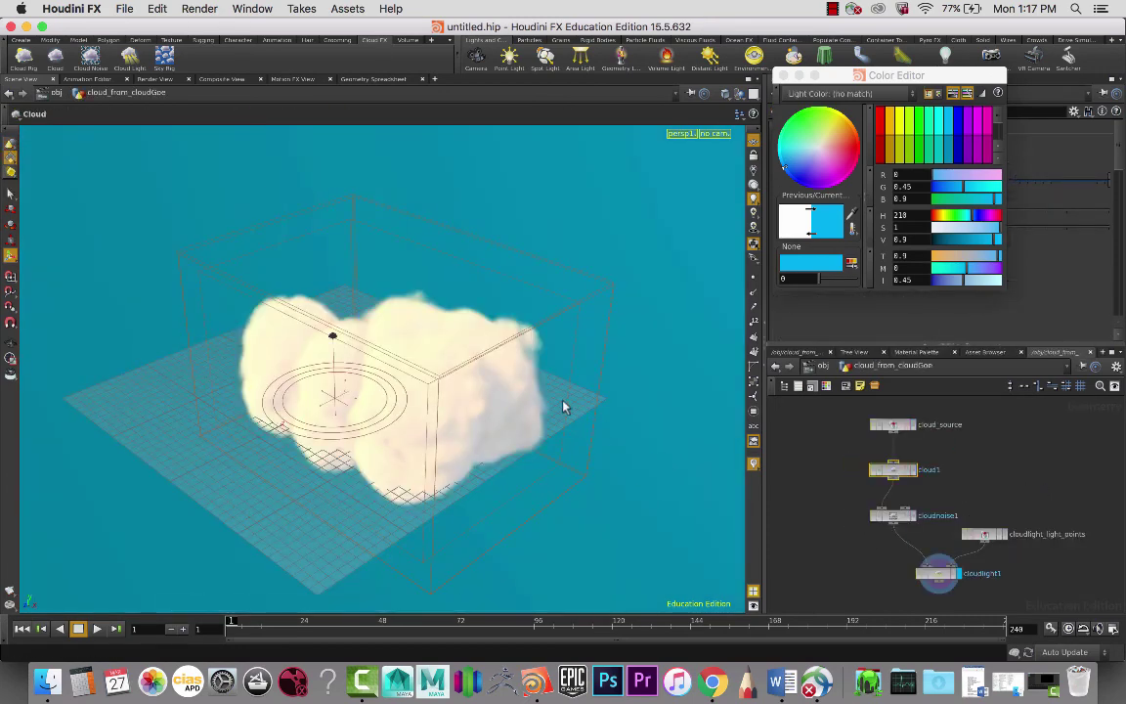
key(Escape)
drag(467, 402, 330, 408)
key(Return)
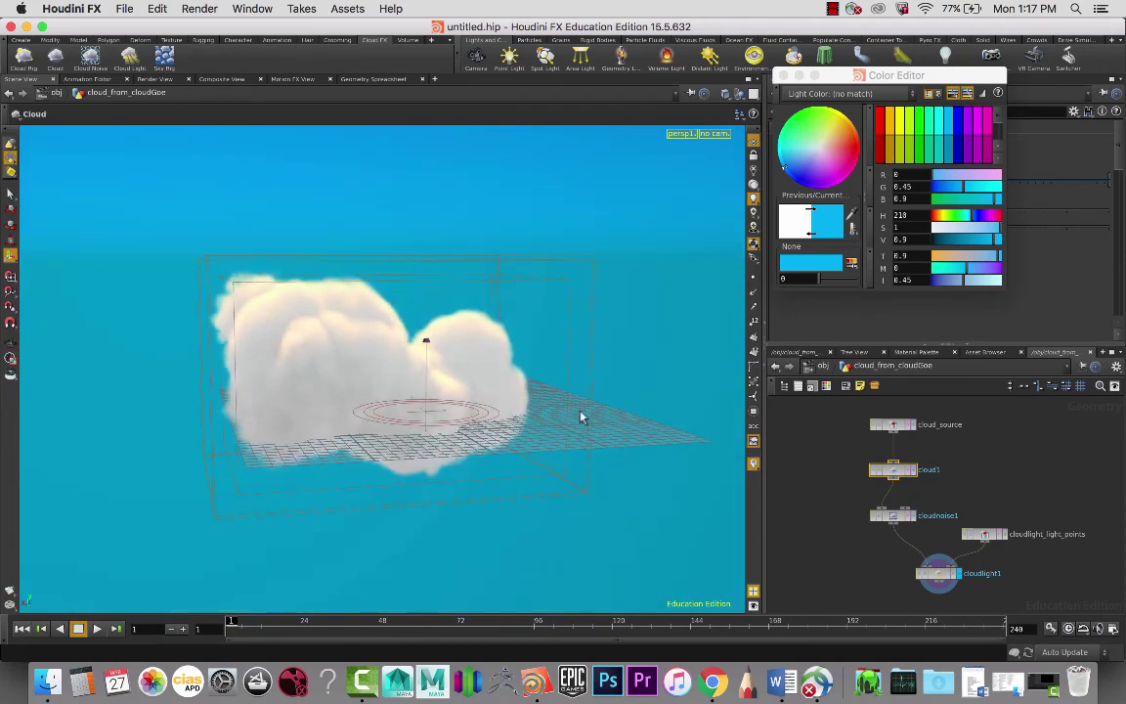